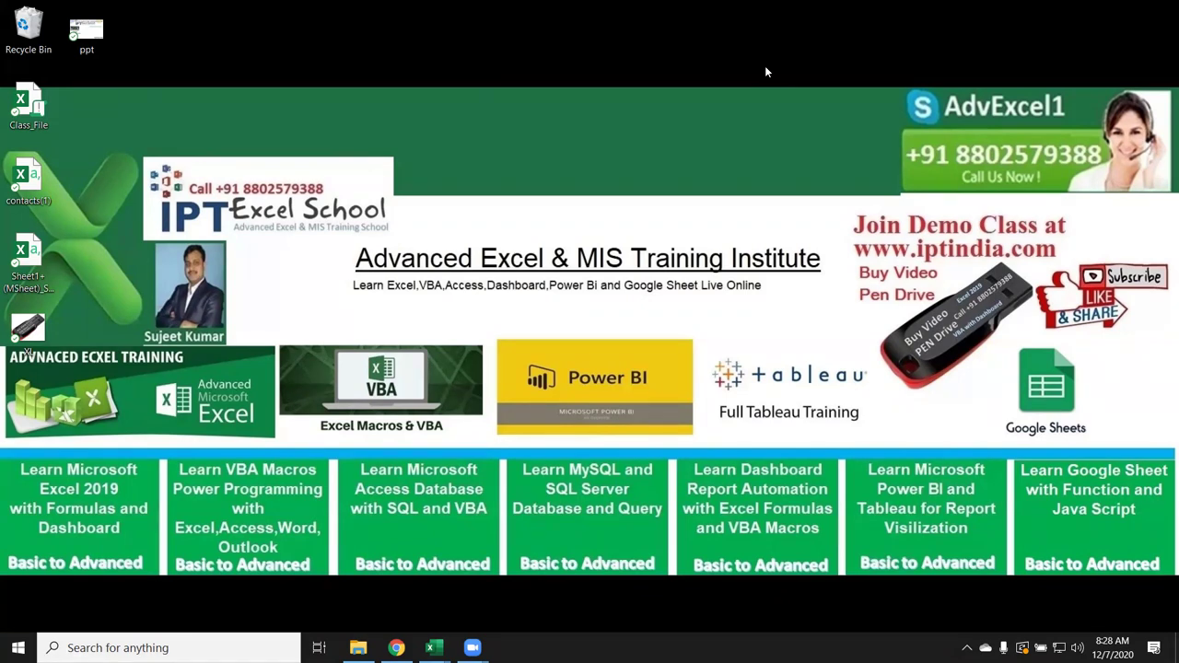
Step: Enter the name Puja in cell K3
key("alt+Tab")
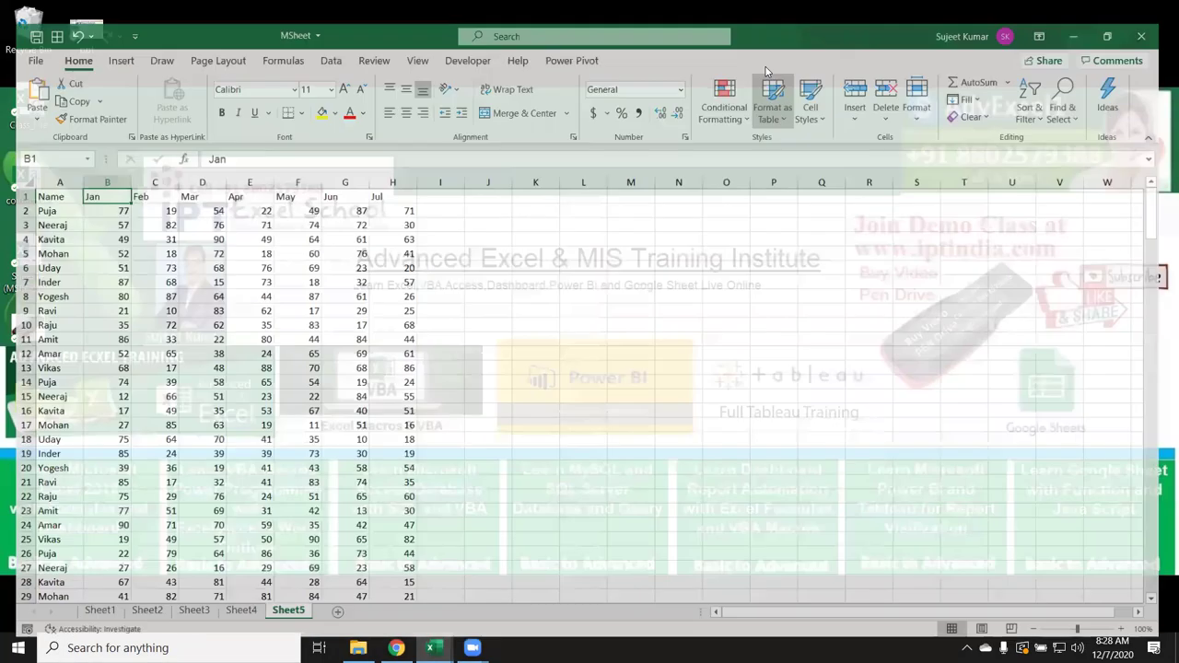
key("Down")
key("Down")
key("Right")
key("Right")
key("Right")
key("Right")
key("Right")
key("Right")
key("Right")
key("Right")
key("Right")
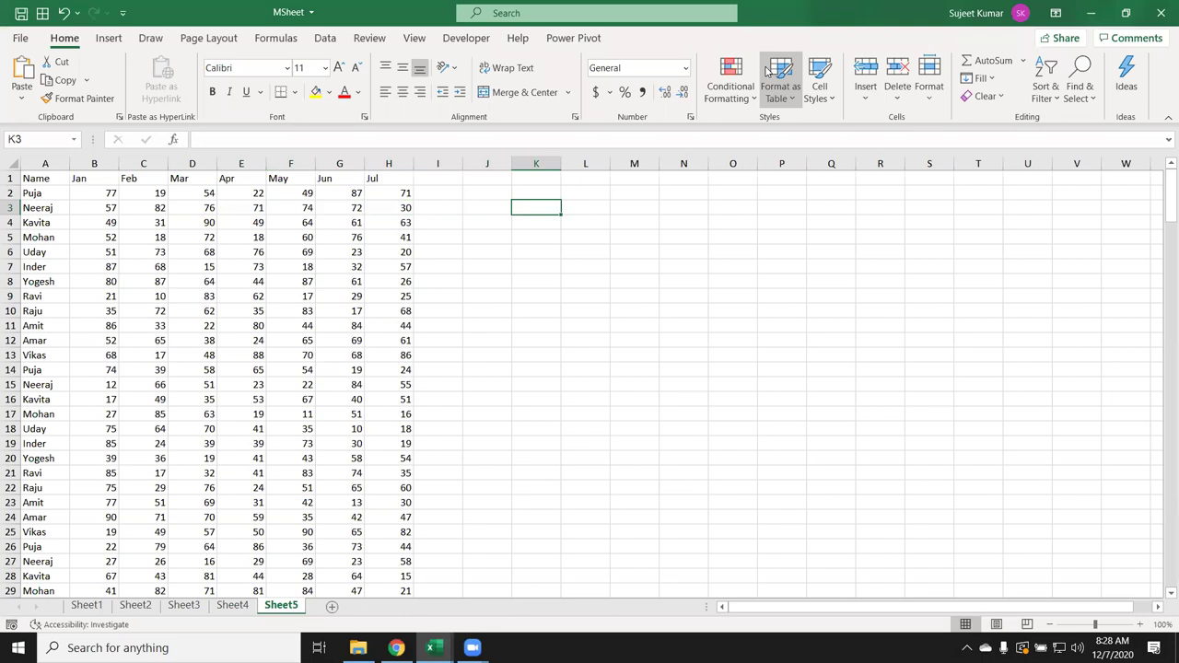
type("Puja")
key("Tab")
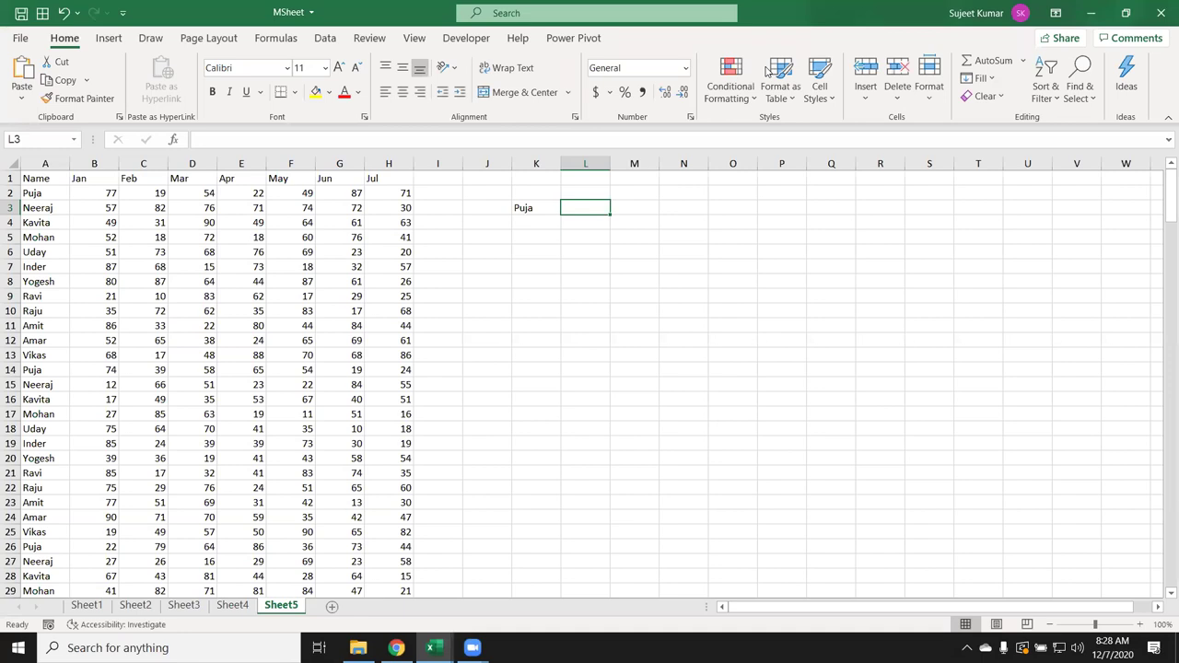
Step: In L3 enter =SUMIF(A:A,K3,B:B) to total Puja's Jan values, giving 185
type("=")
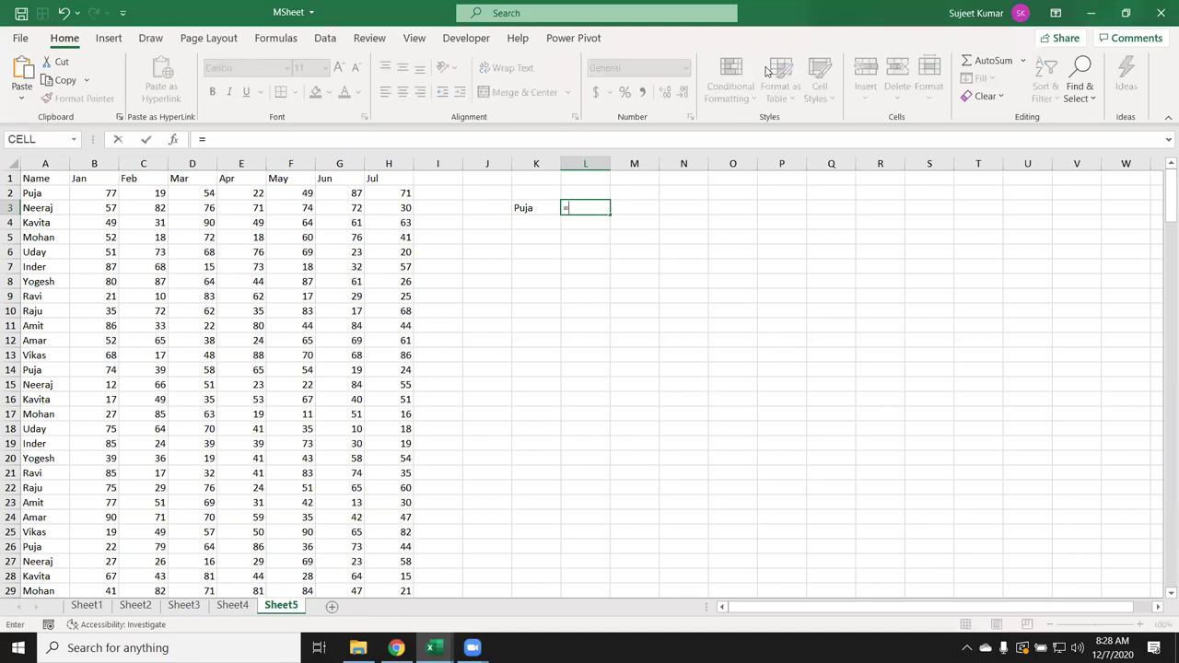
type("sum")
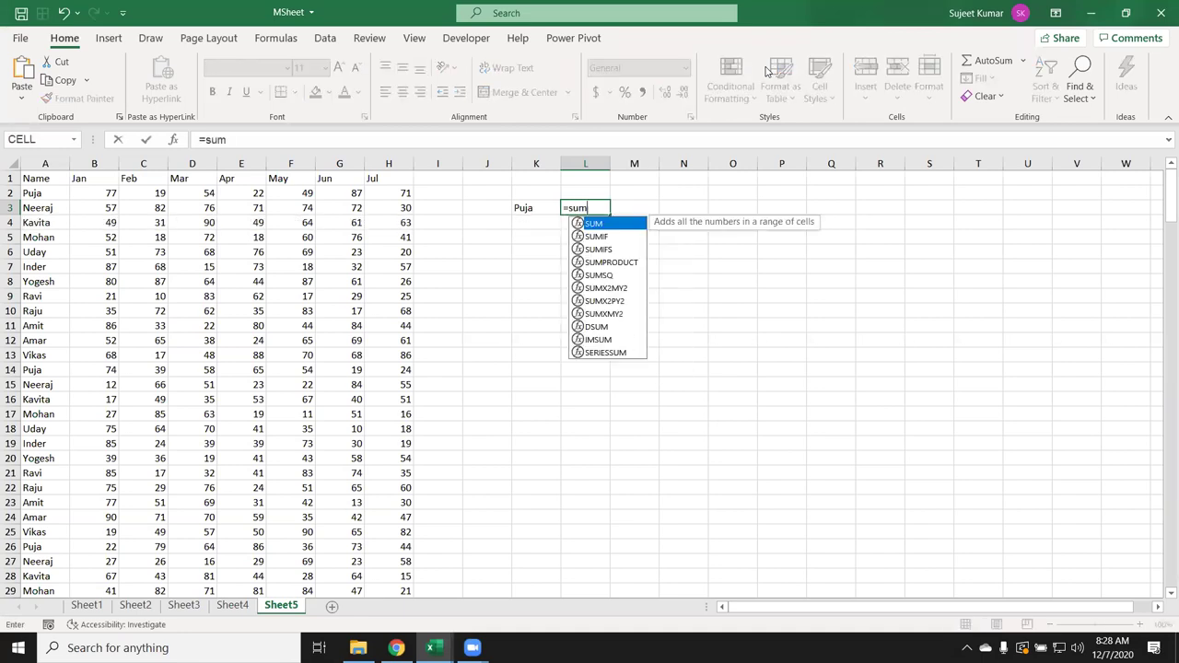
key("Tab")
key("BackSpace")
key("Down")
key("Tab")
key("Left")
key("Left")
key("Left")
key("Left")
key("ctrl+space")
type(",")
key("Left")
type(",")
key("Left")
key("Left")
key("Left")
key("Left")
key("Left")
key("ctrl+space")
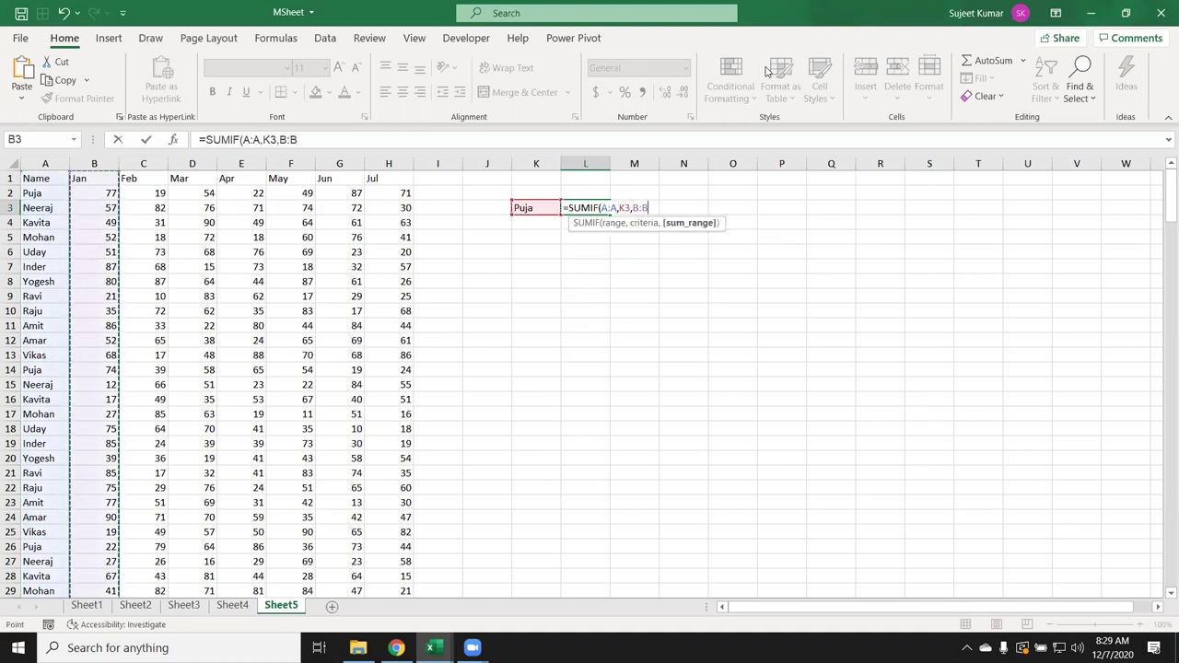
key("Return")
key("Up")
key("Left")
key("Right")
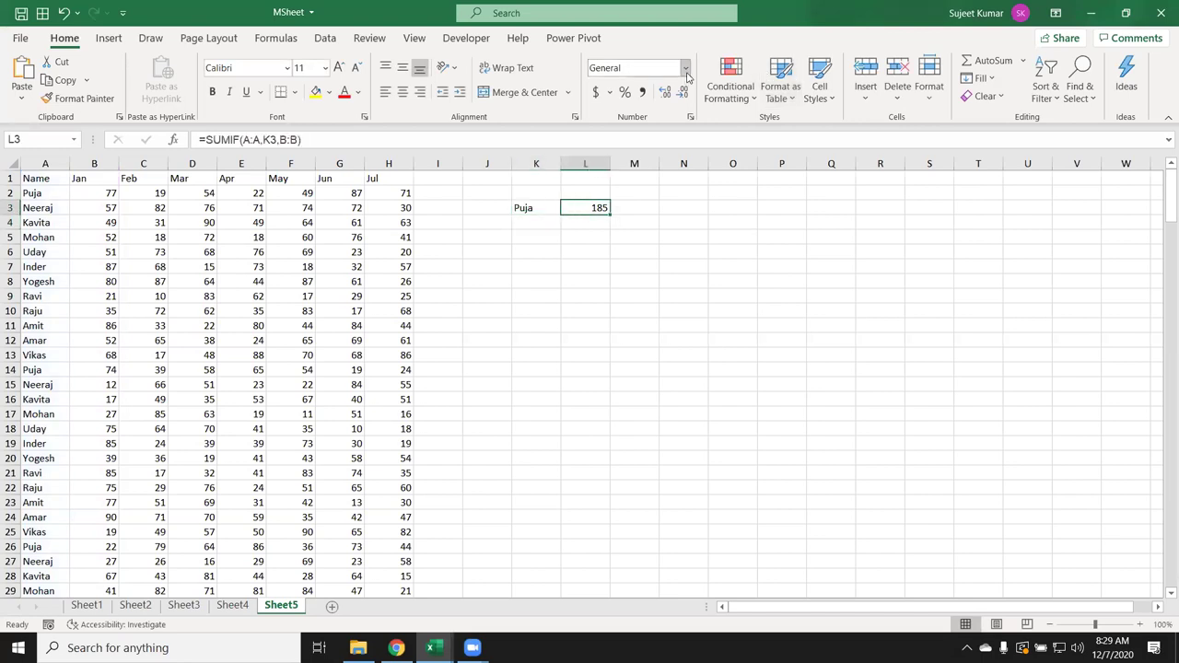
Step: Add the heading Total in cell I1
left_click_drag(35, 178, 305, 178)
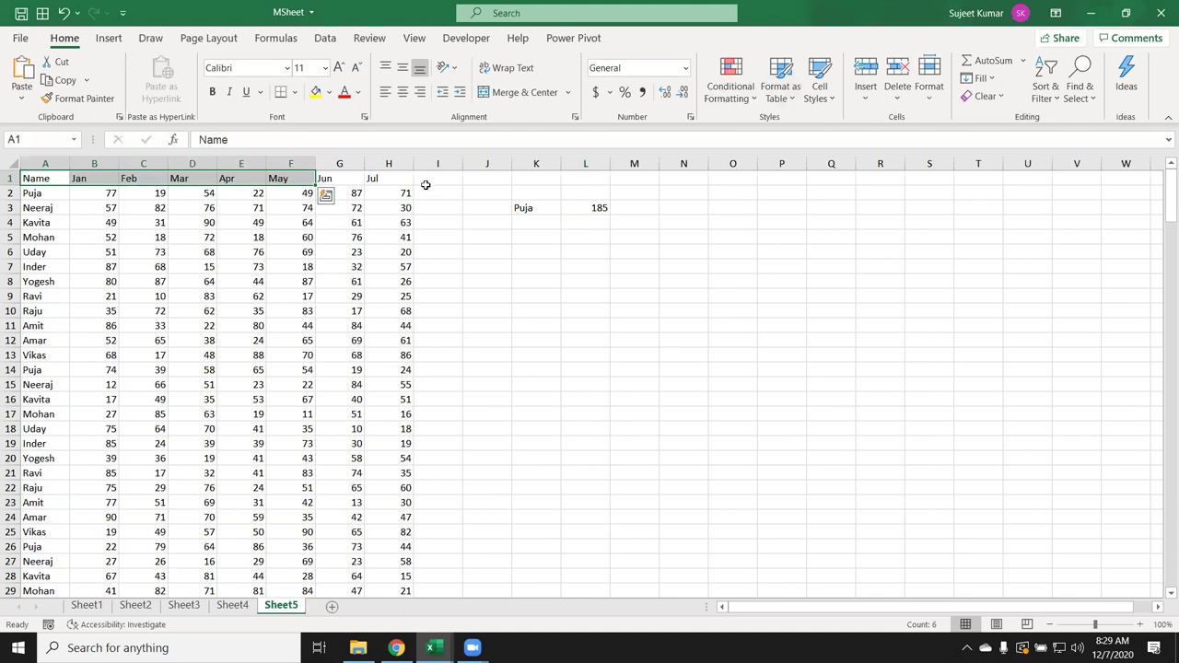
left_click(434, 181)
type("Total")
key("Return")
Step: Fill =SUM(B2:H2) down column I for each row's total, then select headings A1:H1
type("=")
type("su")
key("BackSpace")
type("um(")
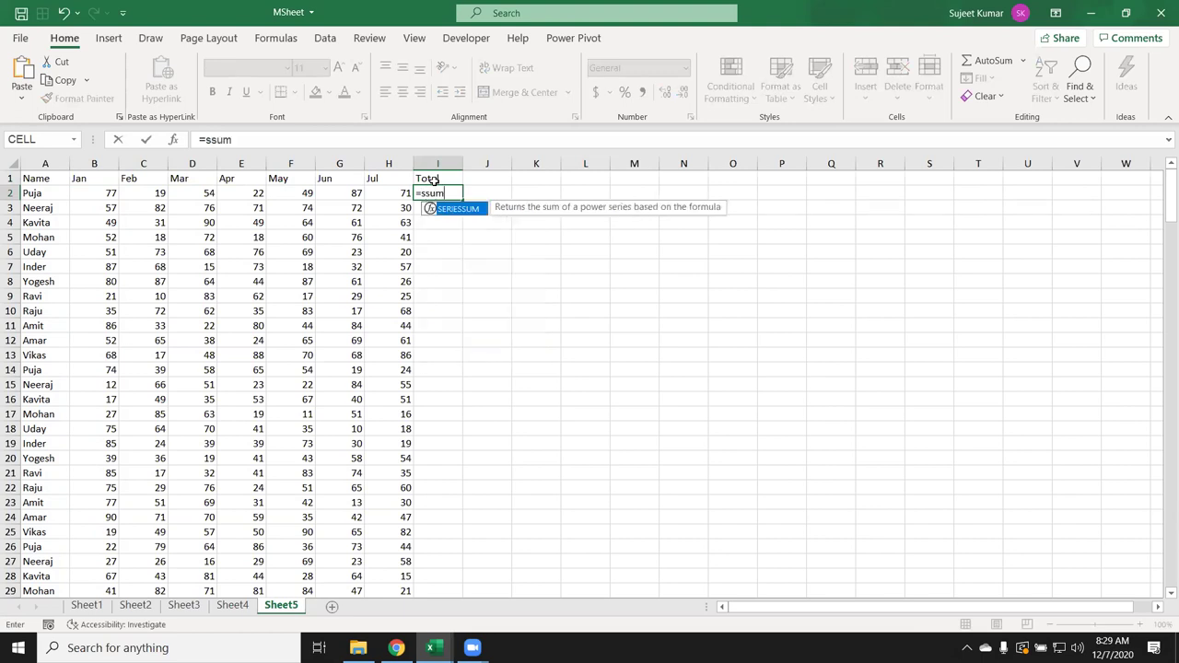
key("Escape")
key("alt+equal")
key("ctrl+Return")
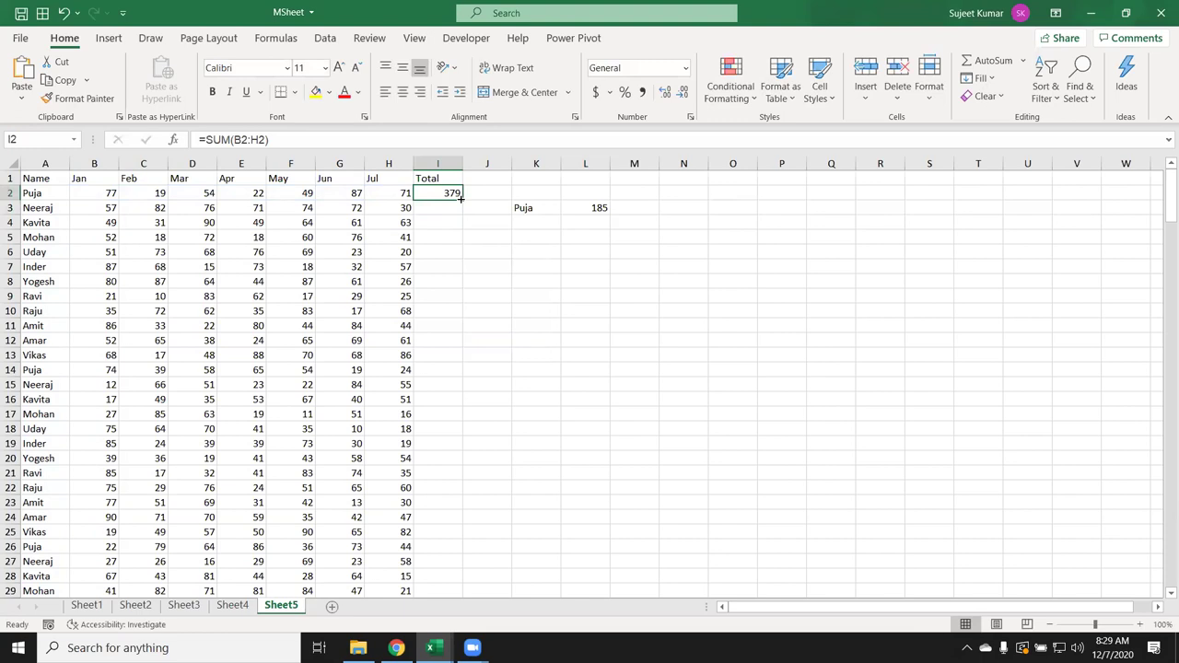
double_click(458, 195)
left_click(288, 192)
left_click_drag(26, 175, 383, 183)
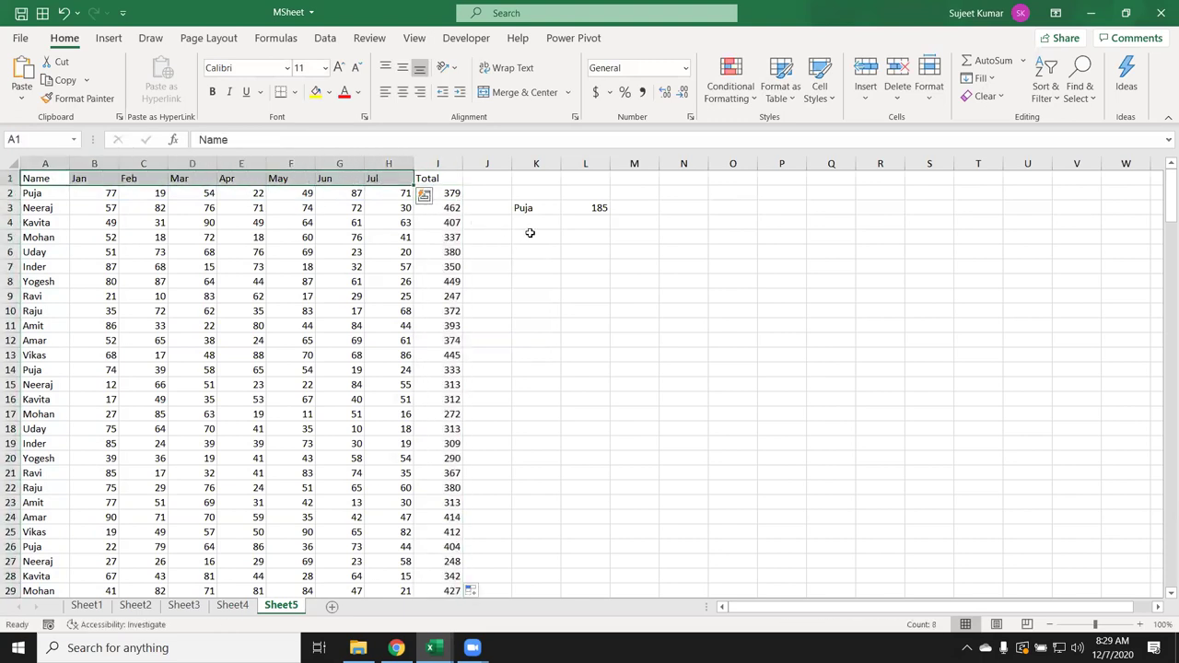
Step: Paste the Name through Jul headings starting at K6
key("ctrl+v")
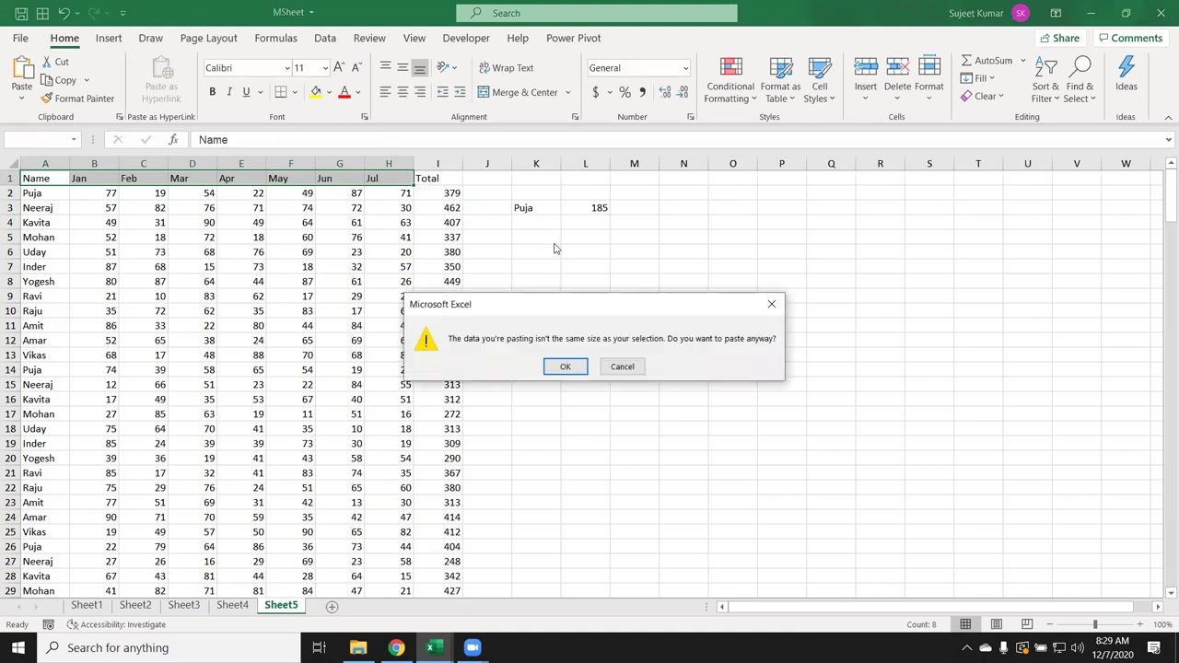
key("Escape")
key("ctrl+v")
key("Escape")
key("ctrl+v")
key("Escape")
Step: Add the criteria row for Puja with conditions >50 and <70
left_click(525, 265)
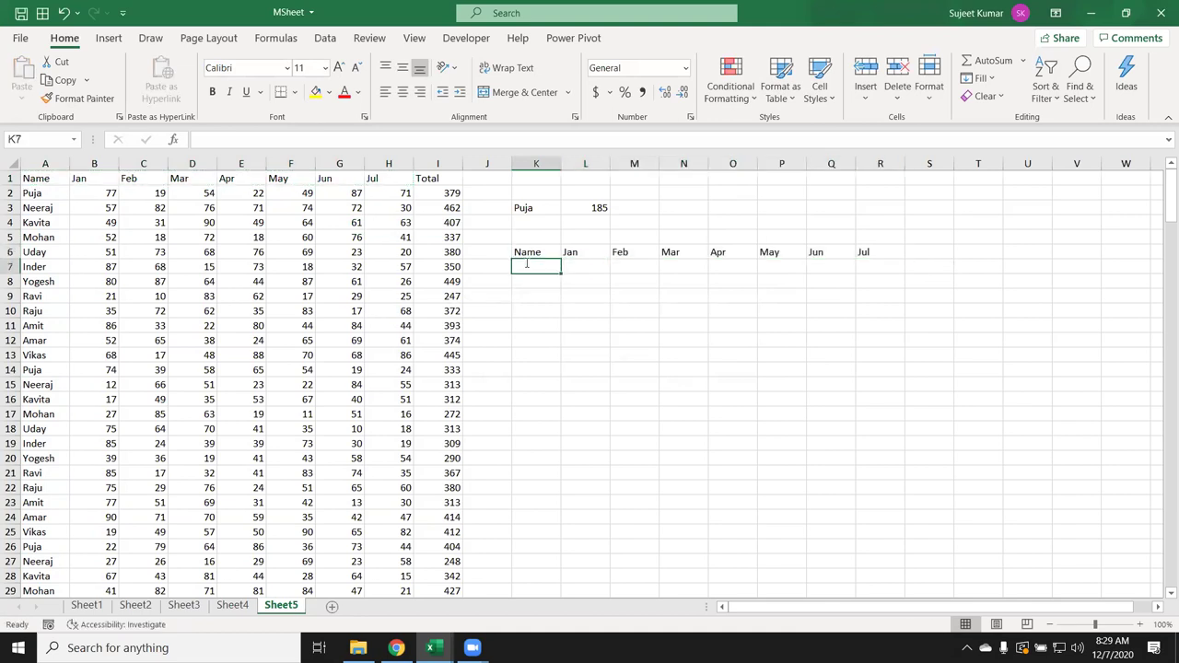
type("Puja")
key("Tab")
key("Tab")
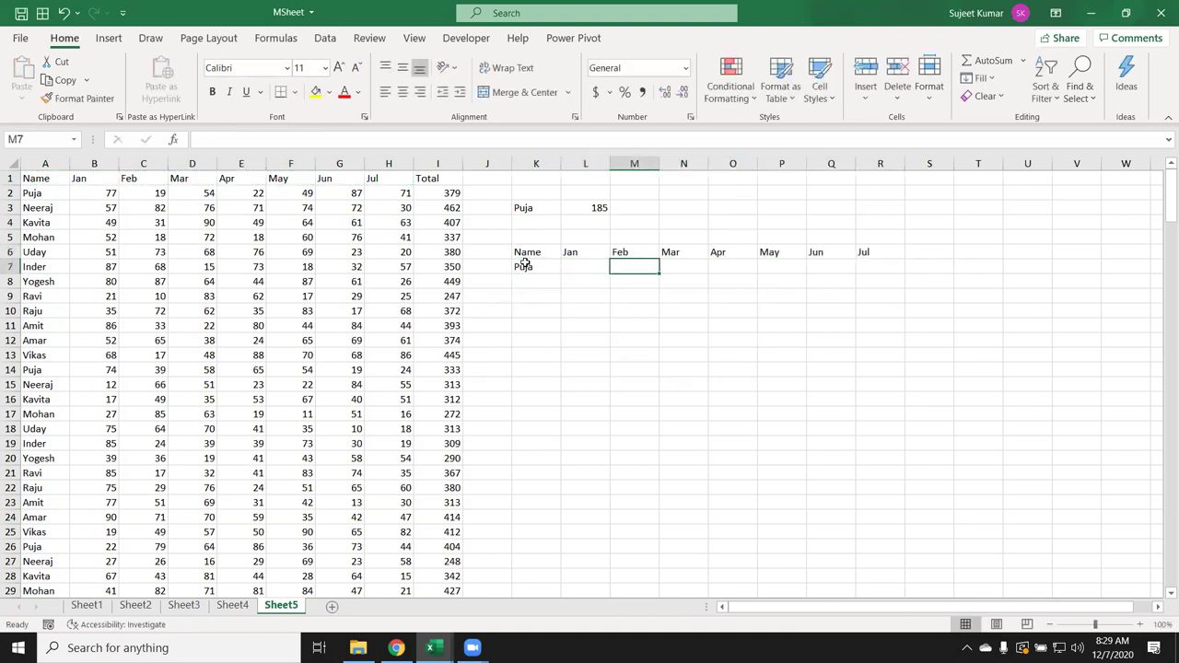
type(">50")
key("Tab")
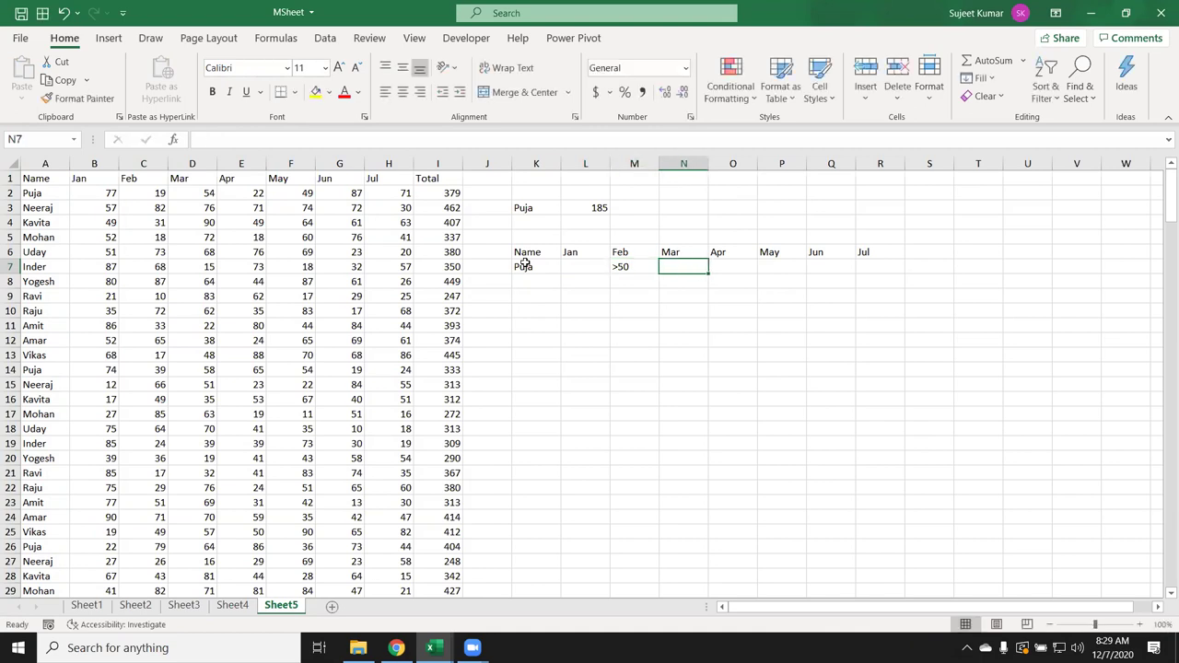
key("Tab")
key("Tab")
type("<70")
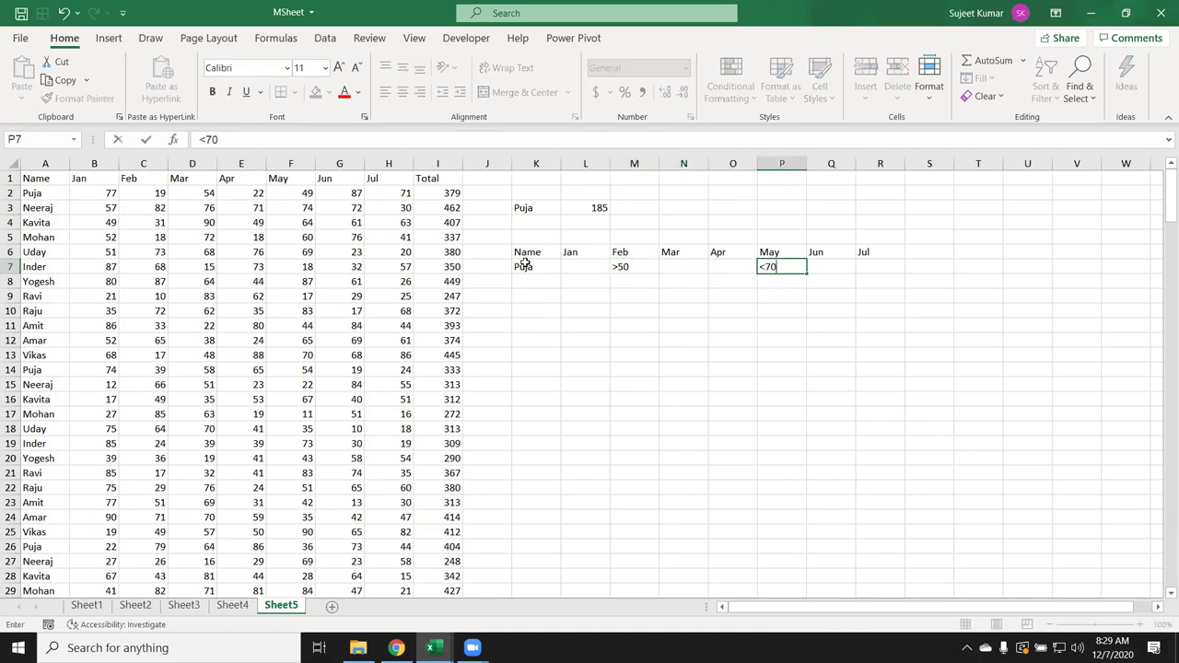
key("Return")
key("Down")
key("Left")
key("Left")
key("Left")
key("Left")
key("Left")
key("Up")
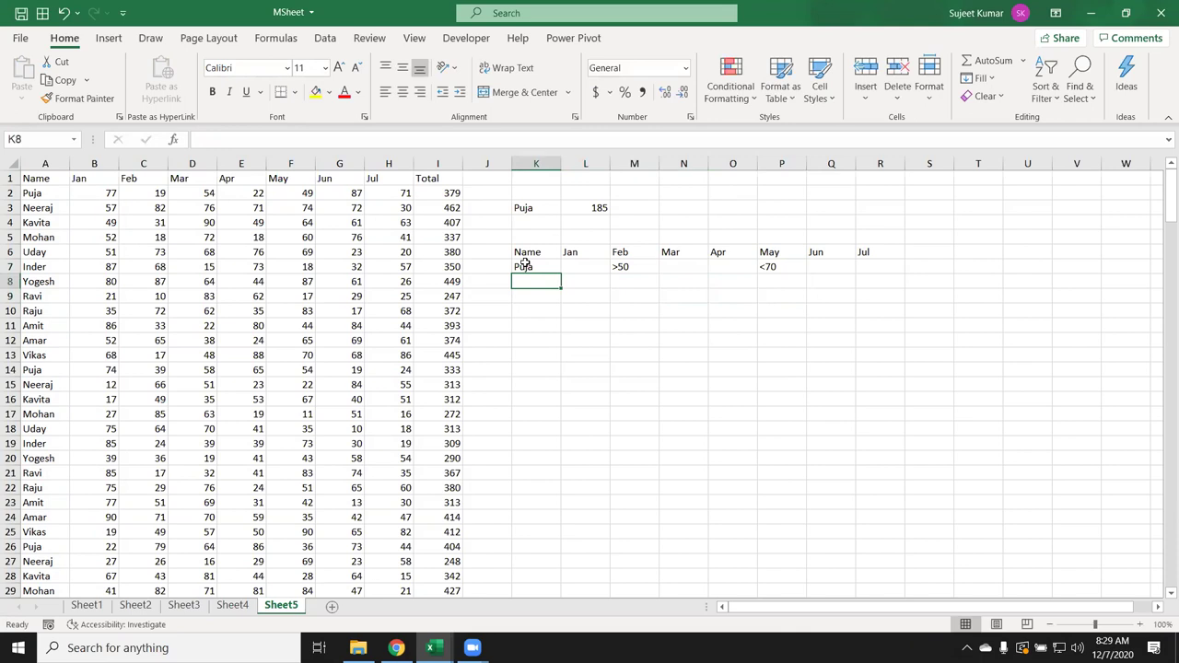
Step: Add the criteria row for Raju with conditions >60 and <50
type("Raju")
key("Tab")
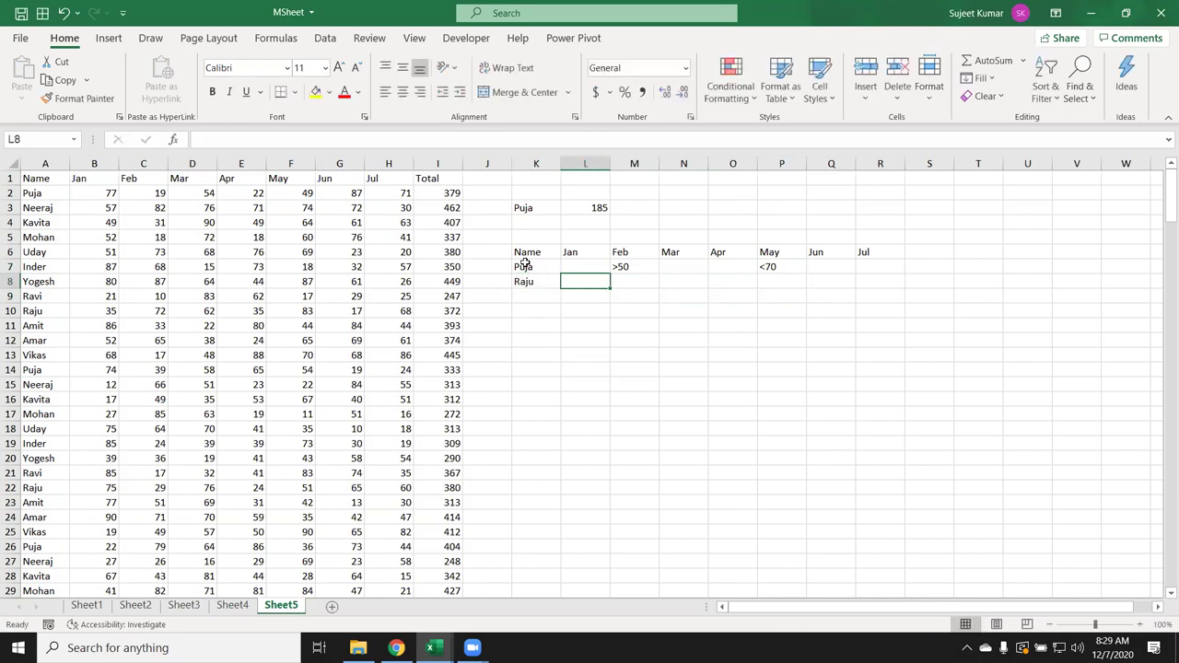
key("Right")
key("Right")
type(">60")
key("Tab")
key("Right")
key("Right")
key("Right")
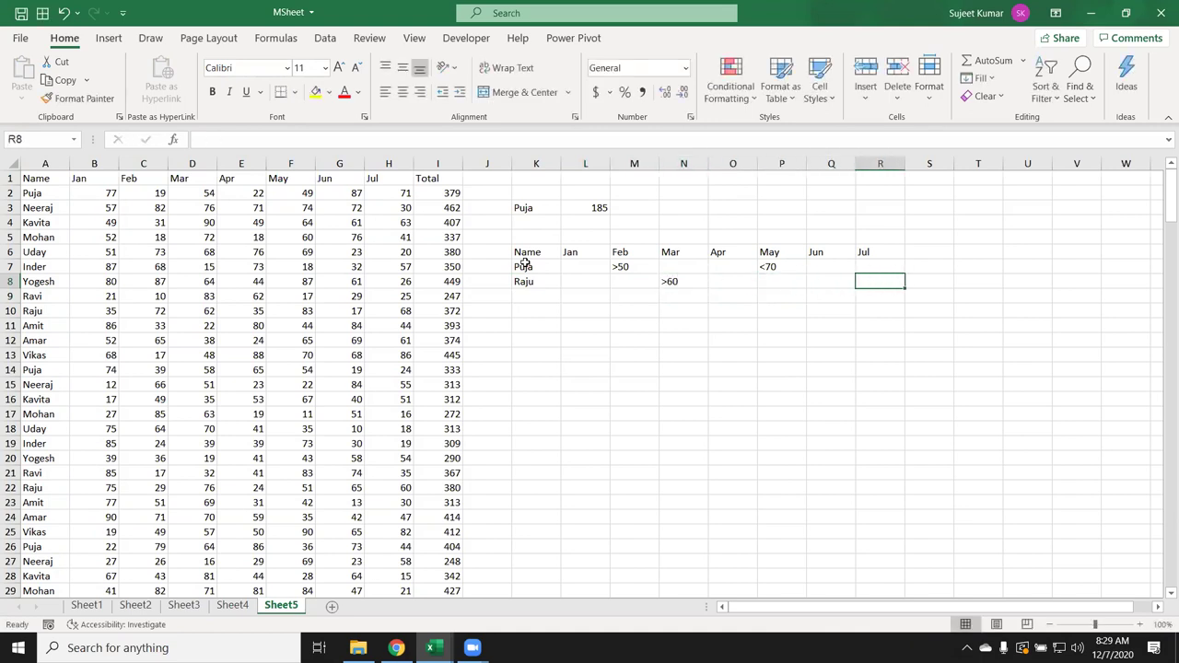
type("<50")
key("Return")
key("Left")
key("Left")
key("Left")
key("Left")
key("Left")
key("Left")
key("Left")
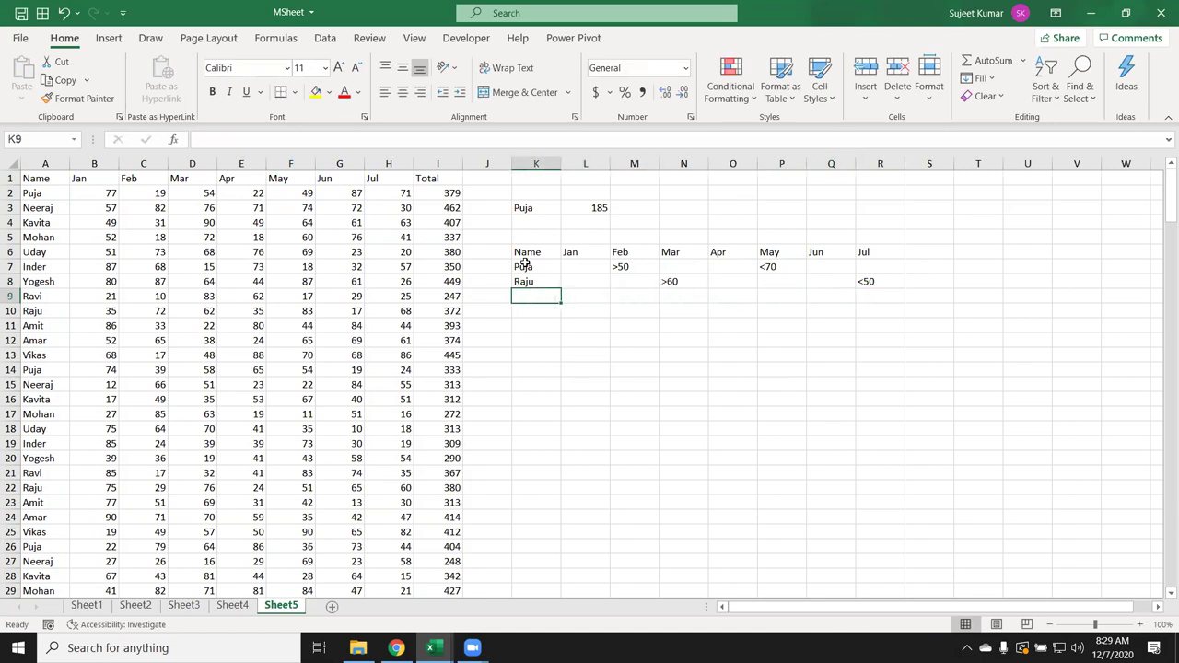
Step: Add Amar and Kavita below, giving Kavita the condition >40
type("Amar")
key("Return")
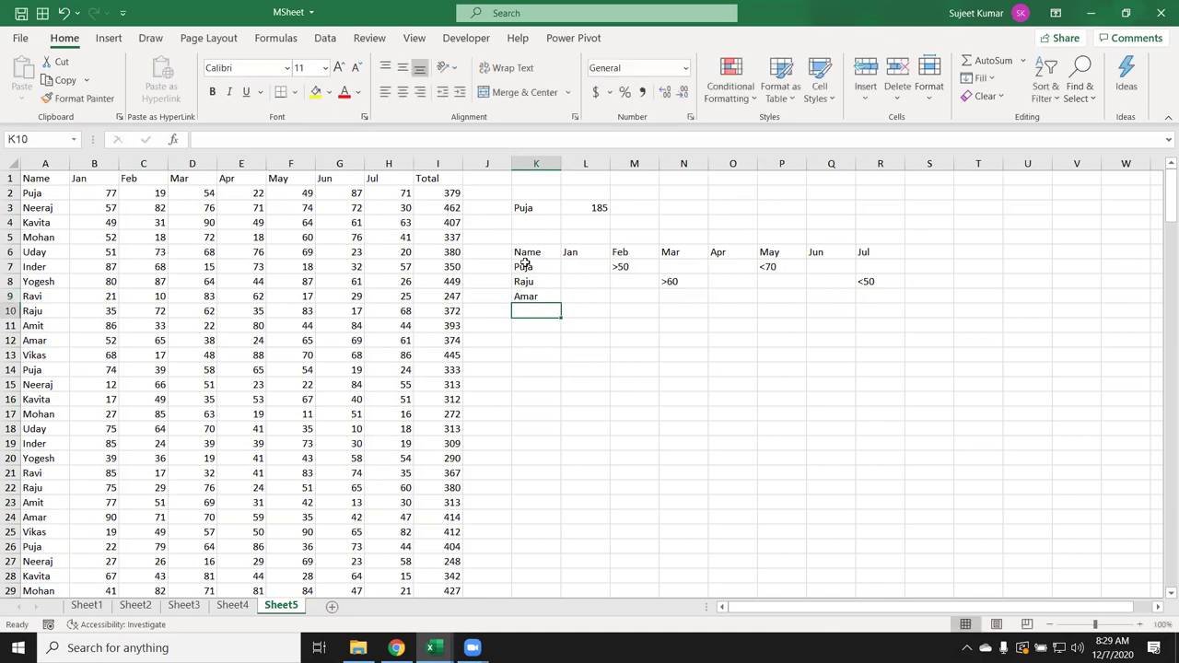
type("Ka")
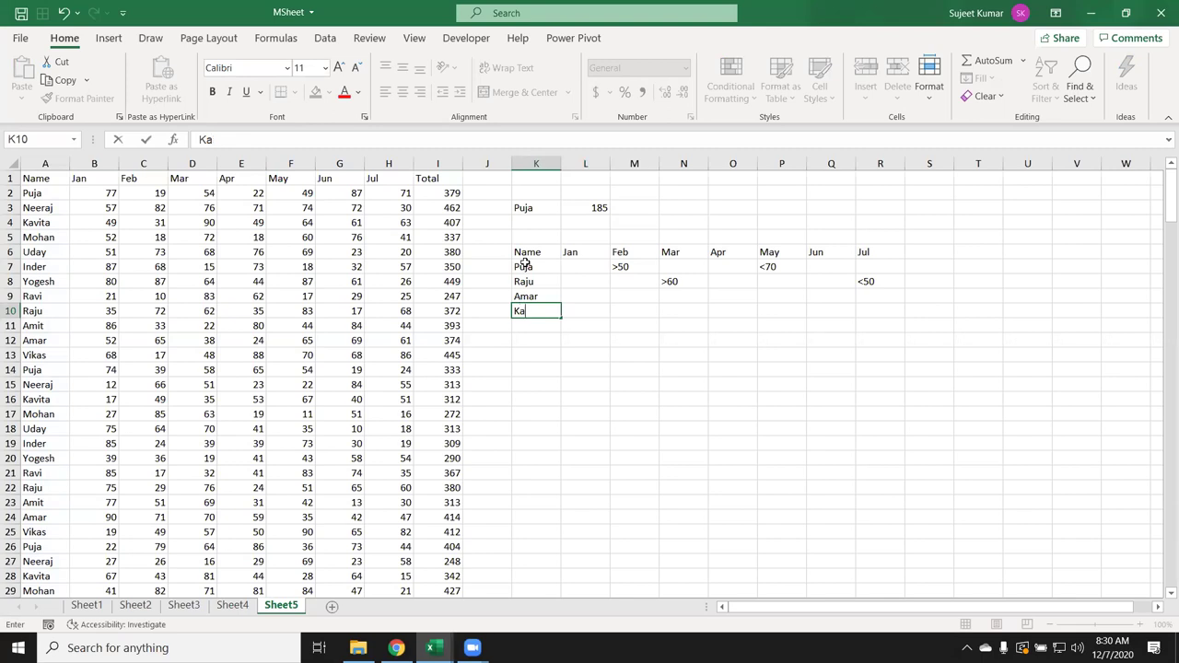
type("vita")
key("Right")
key("Right")
key("Right")
key("Right")
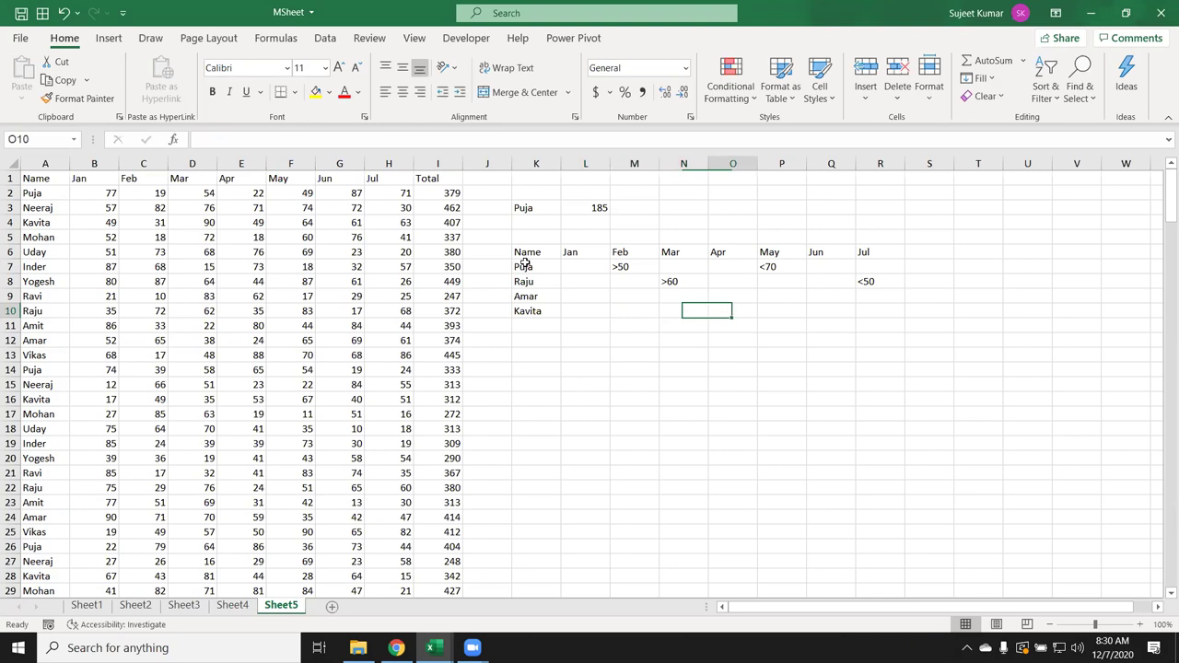
type(">")
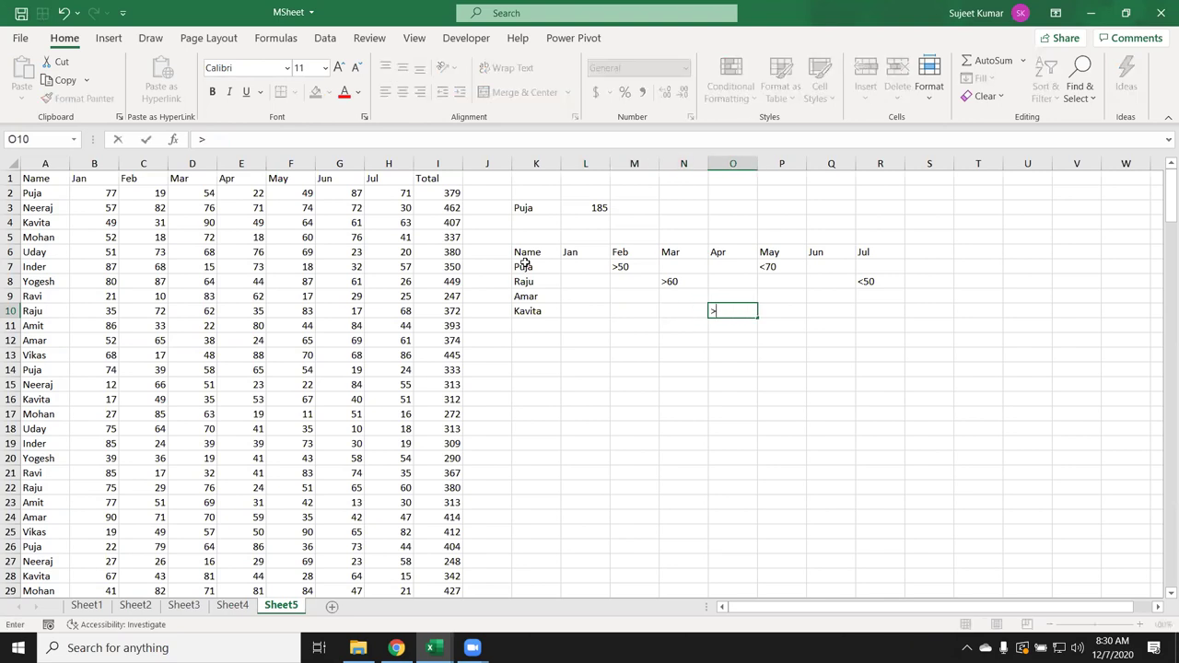
type("40")
key("Down")
key("Down")
key("Down")
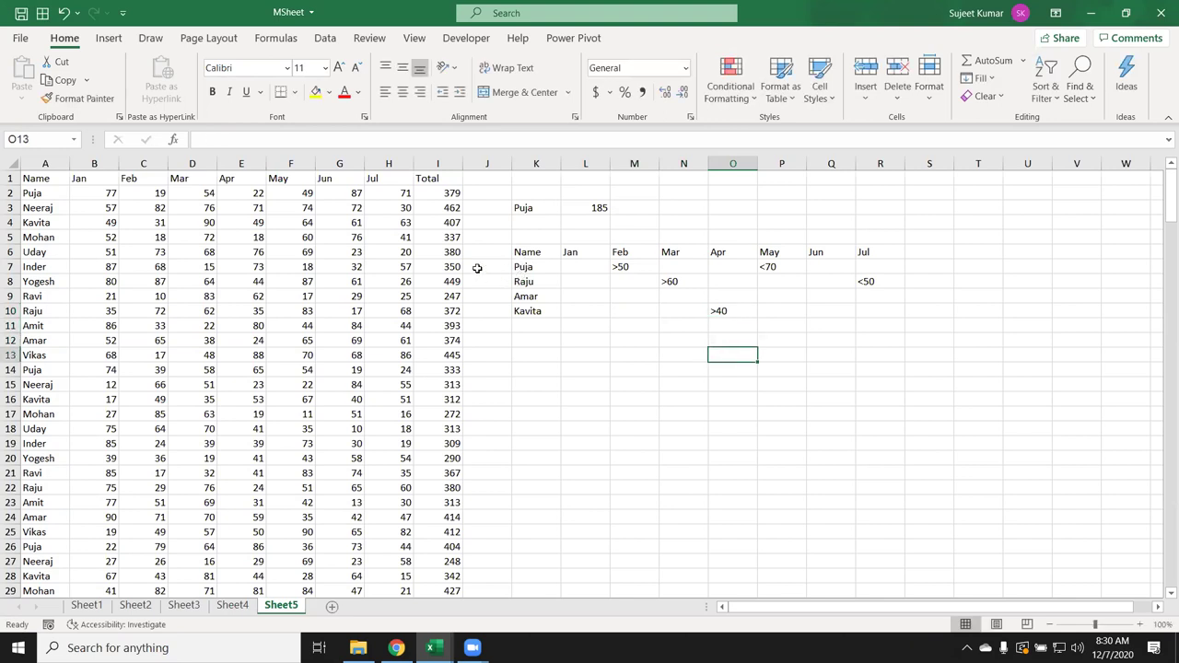
Step: Merge J7:J10 and label the merged cell T-A
left_click_drag(477, 268, 486, 310)
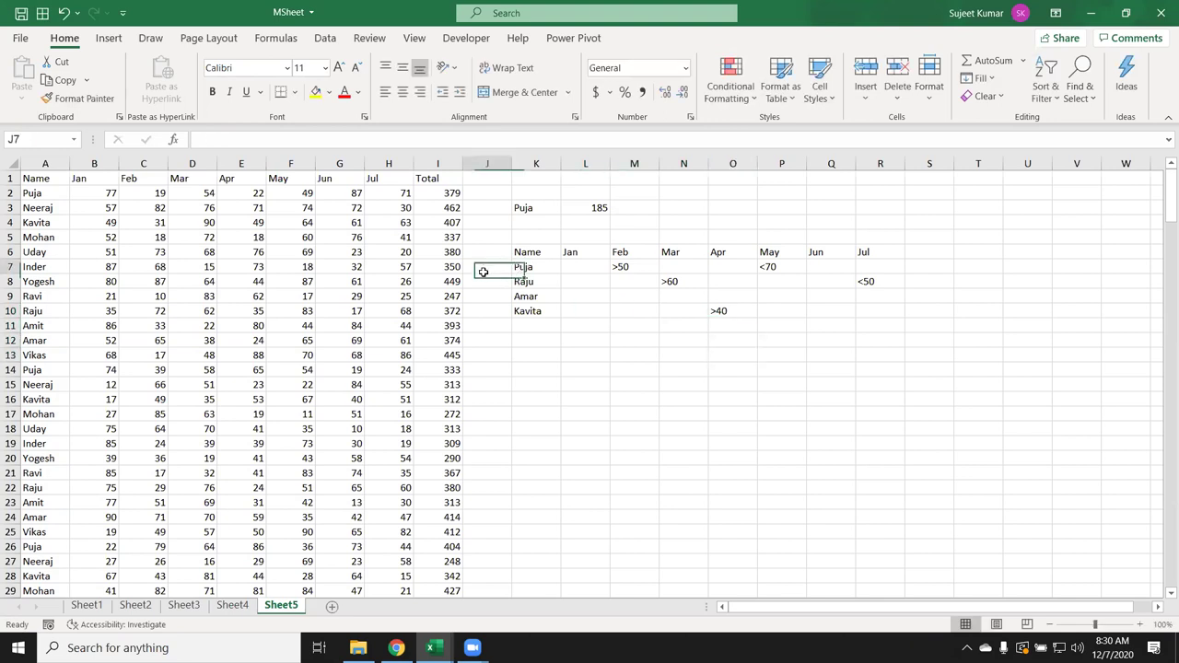
left_click(524, 93)
type("T-A")
key("Return")
Step: Apply Middle Align to the merged T-A cell
key("Up")
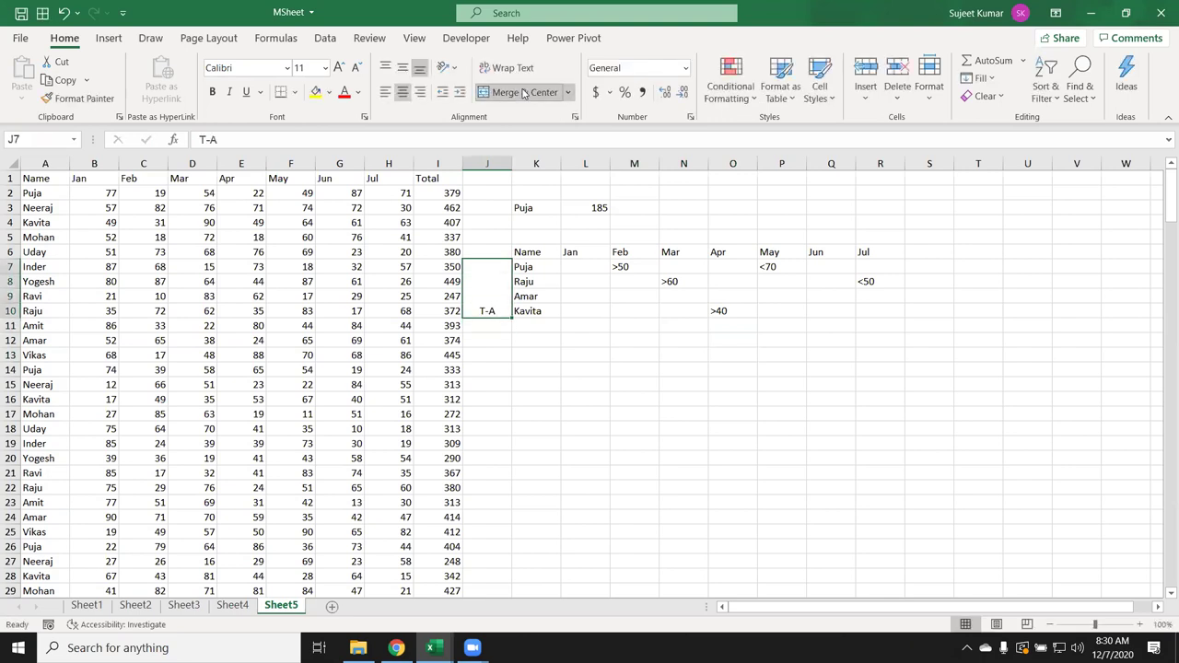
left_click(402, 74)
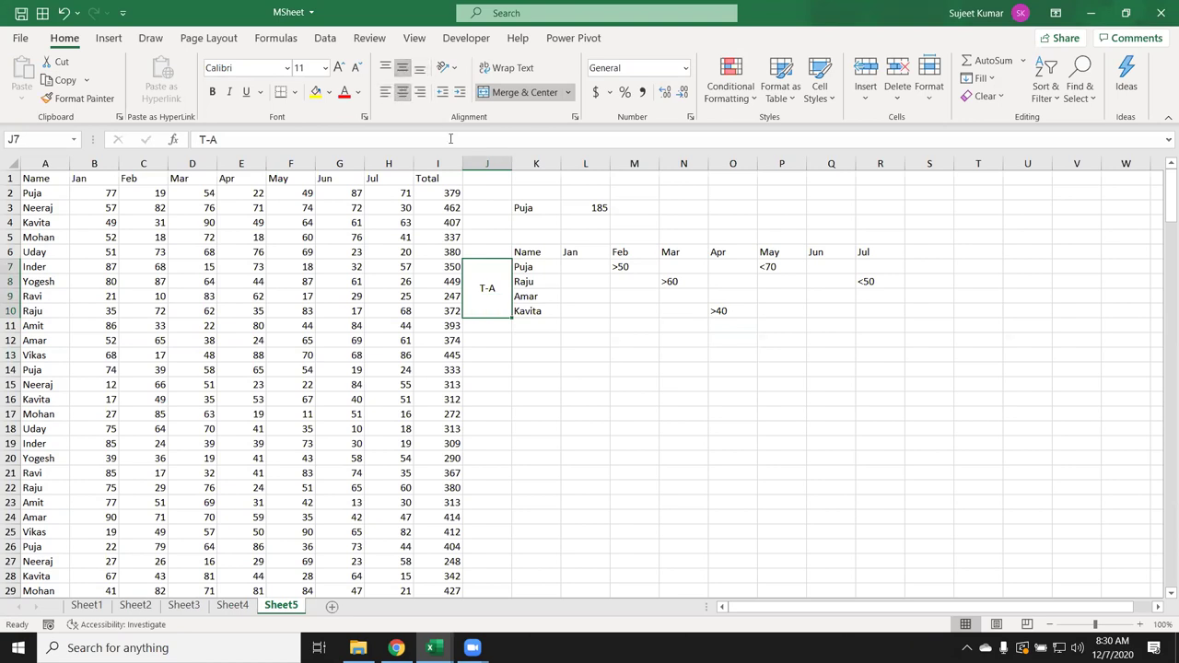
left_click(584, 339)
left_click(547, 354)
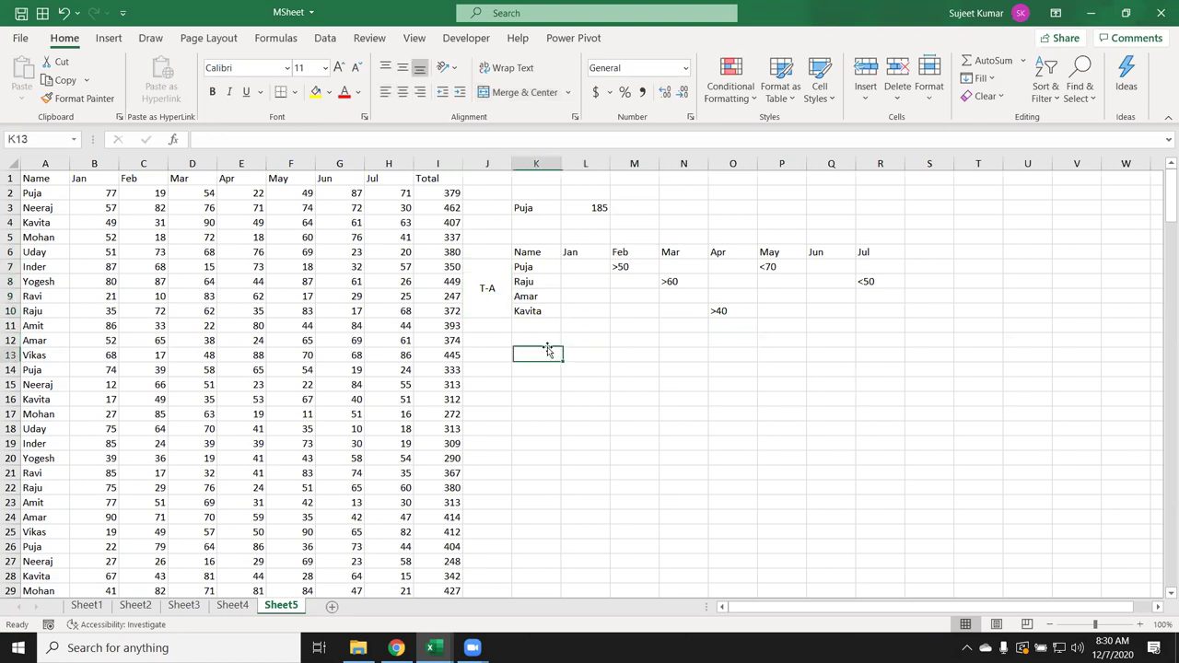
left_click(918, 265)
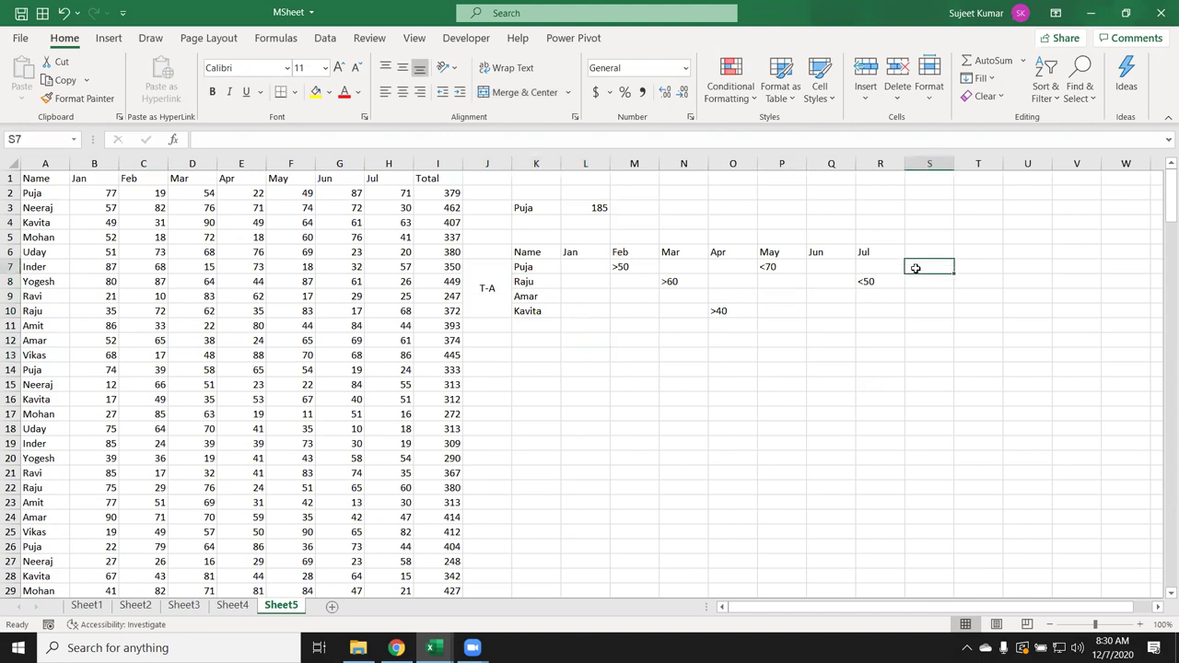
type("=")
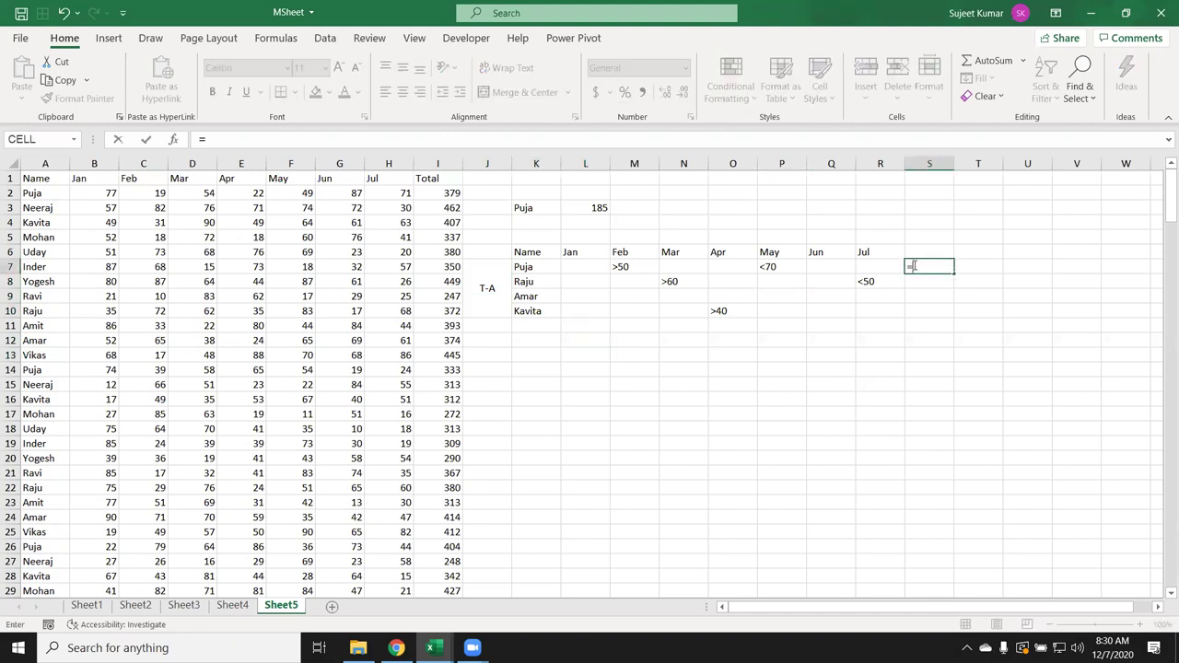
type("sum")
key("Down")
key("Down")
key("Tab")
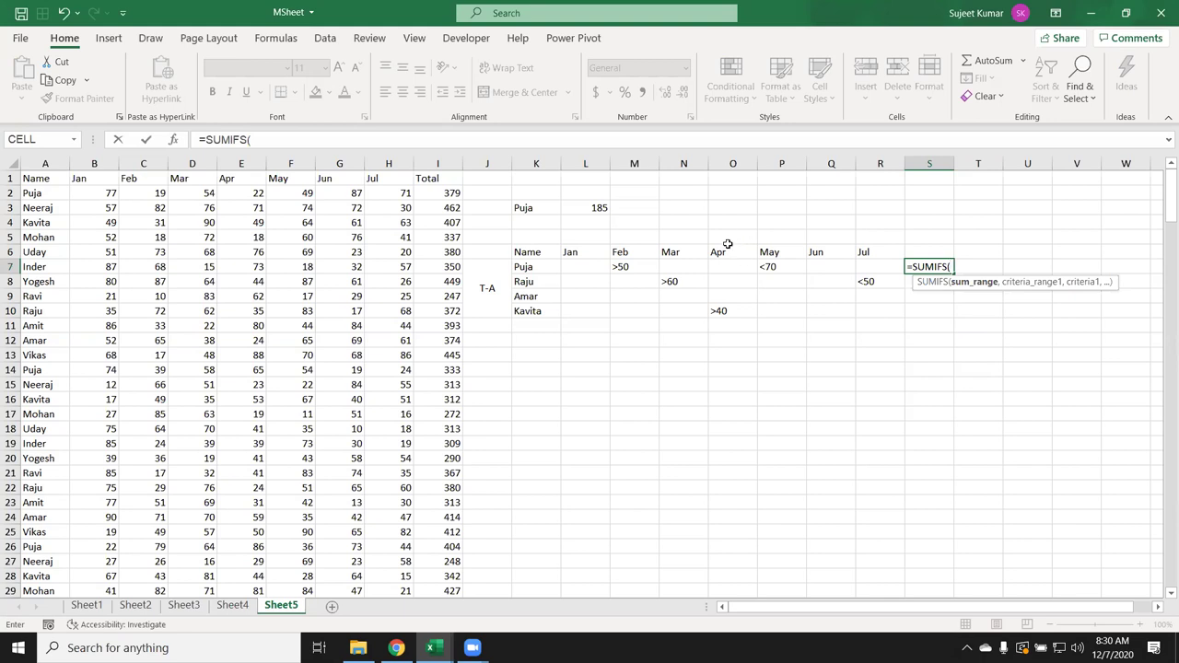
key("Escape")
left_click(928, 308)
left_click_drag(928, 309, 921, 268)
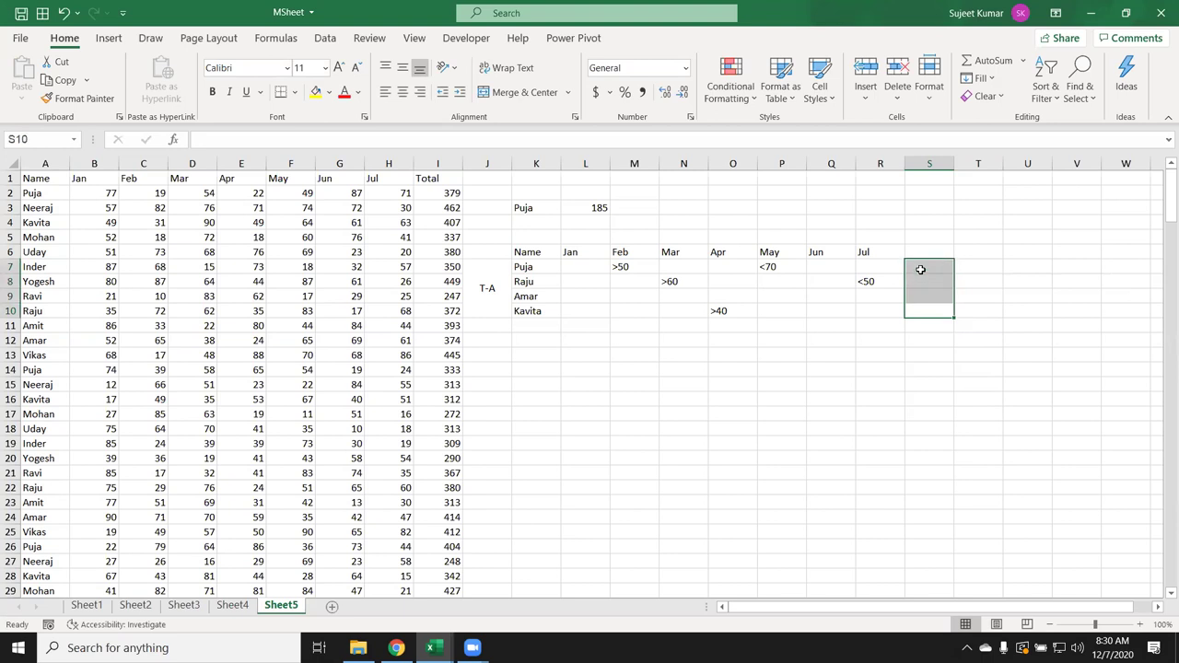
left_click(586, 337)
Step: Label L12 TOTAL and start a DSUM in M12 over database A1:I41
type("TOTAL")
key("Tab")
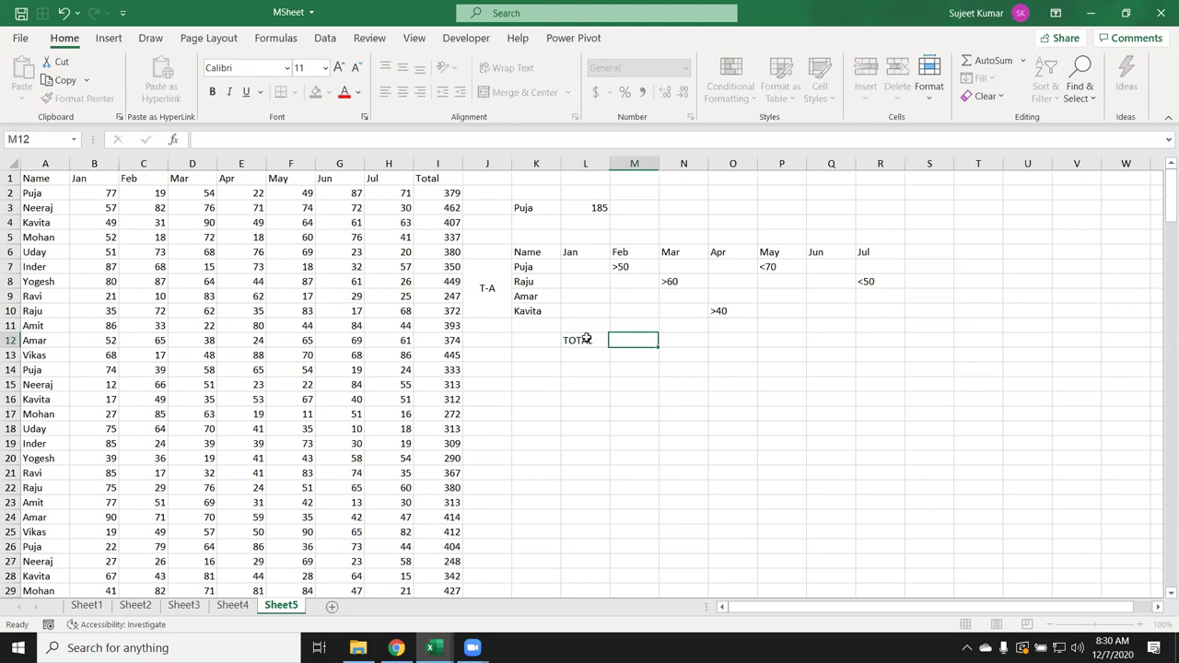
type("=")
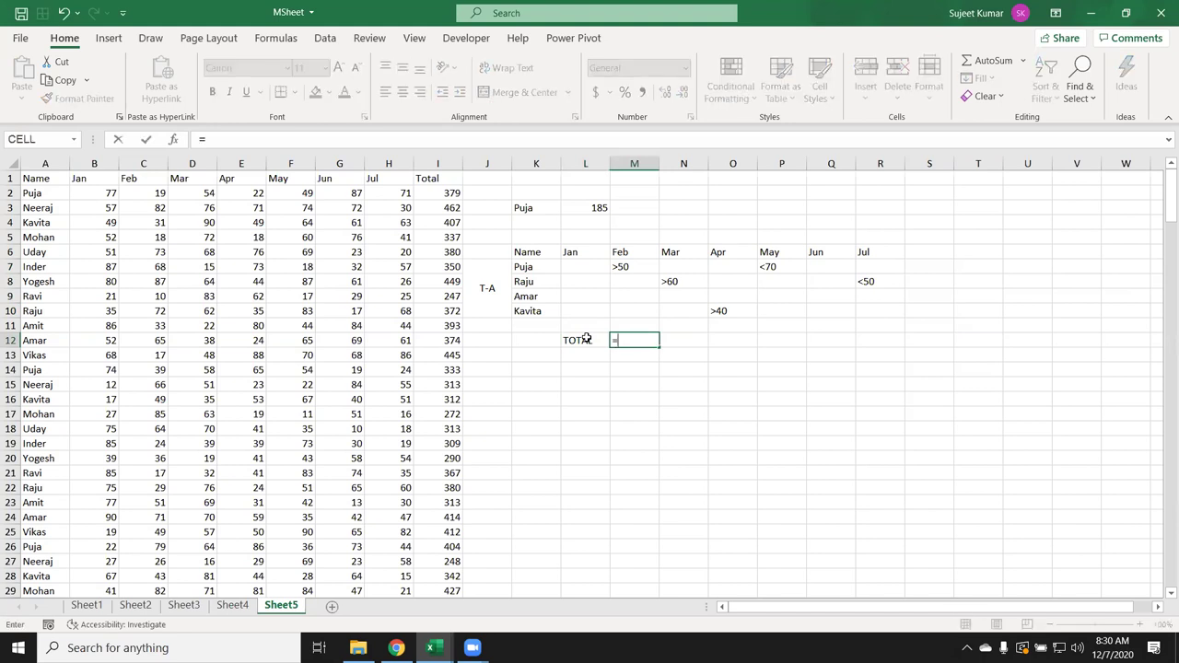
type("dsu")
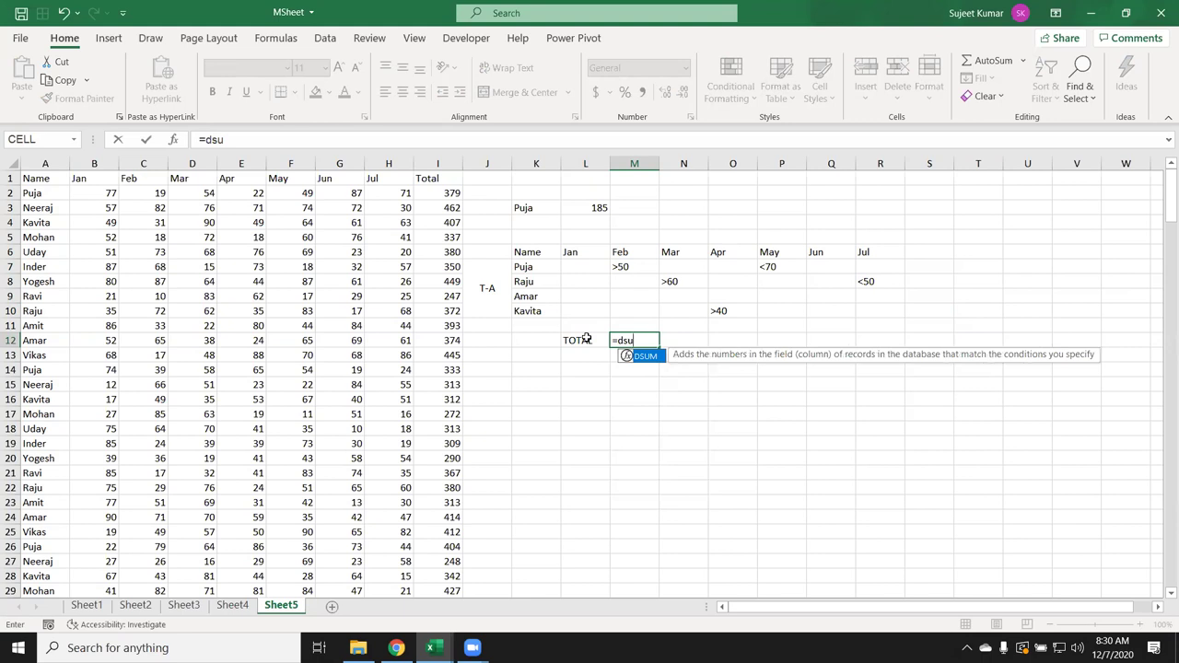
key("Tab")
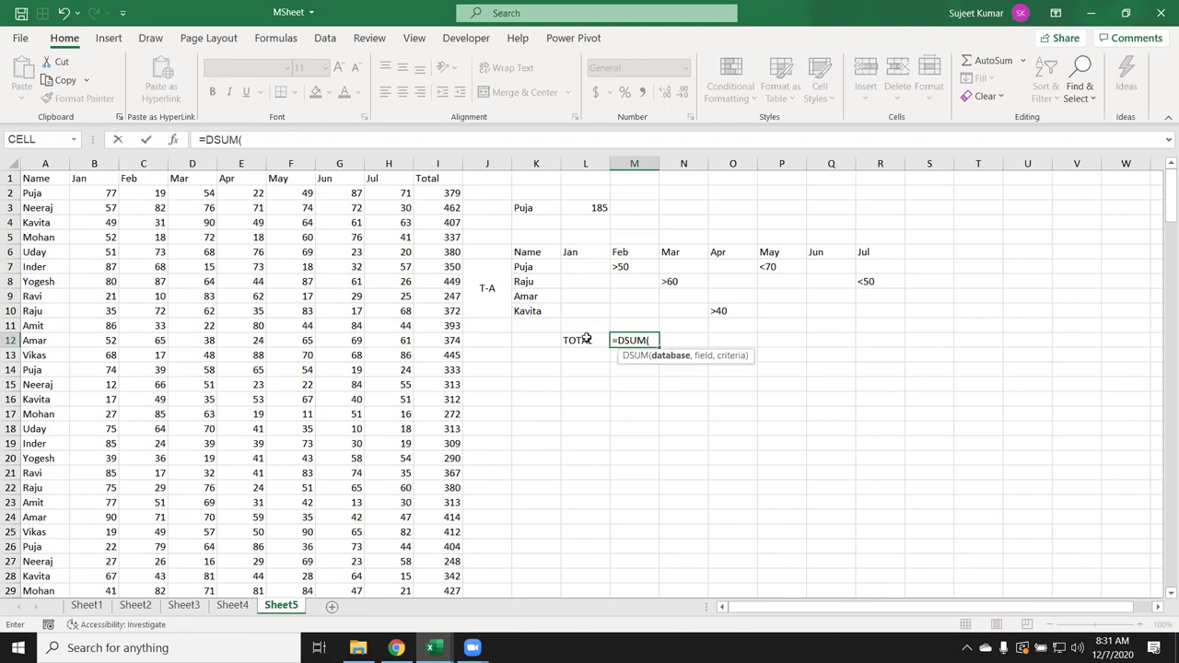
key("Left")
key("ctrl+Left")
key("ctrl+Left")
key("ctrl+Up")
key("ctrl+shift+Right")
key("ctrl+shift+Down")
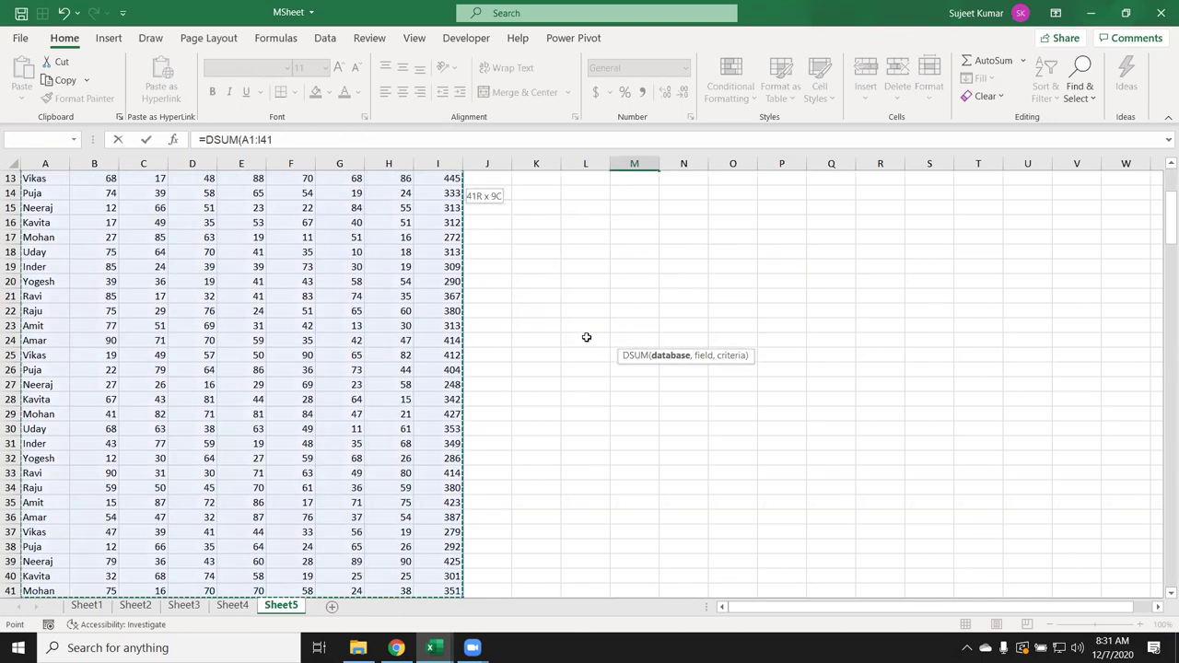
type(",")
Step: Complete the DSUM with field I1 and criteria K6:R10, returning 3233
key("Up")
key("Up")
key("Up")
key("Up")
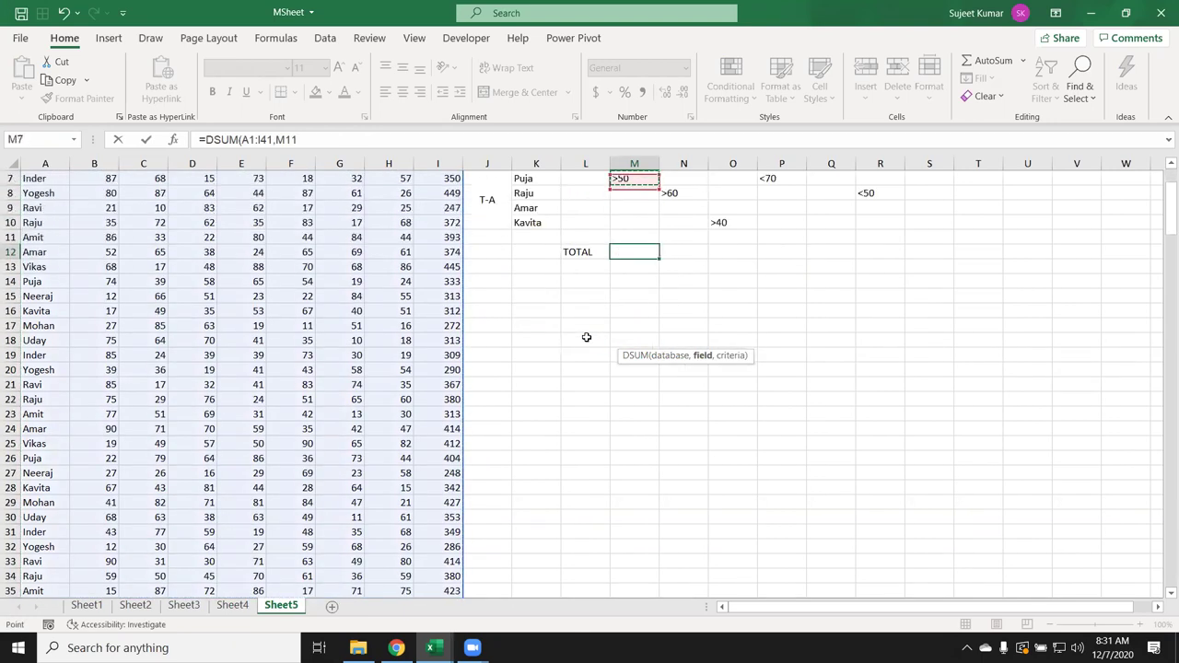
key("Up")
key("Up")
key("Up")
key("Down")
key("Down")
key("Left")
key("Left")
key("Left")
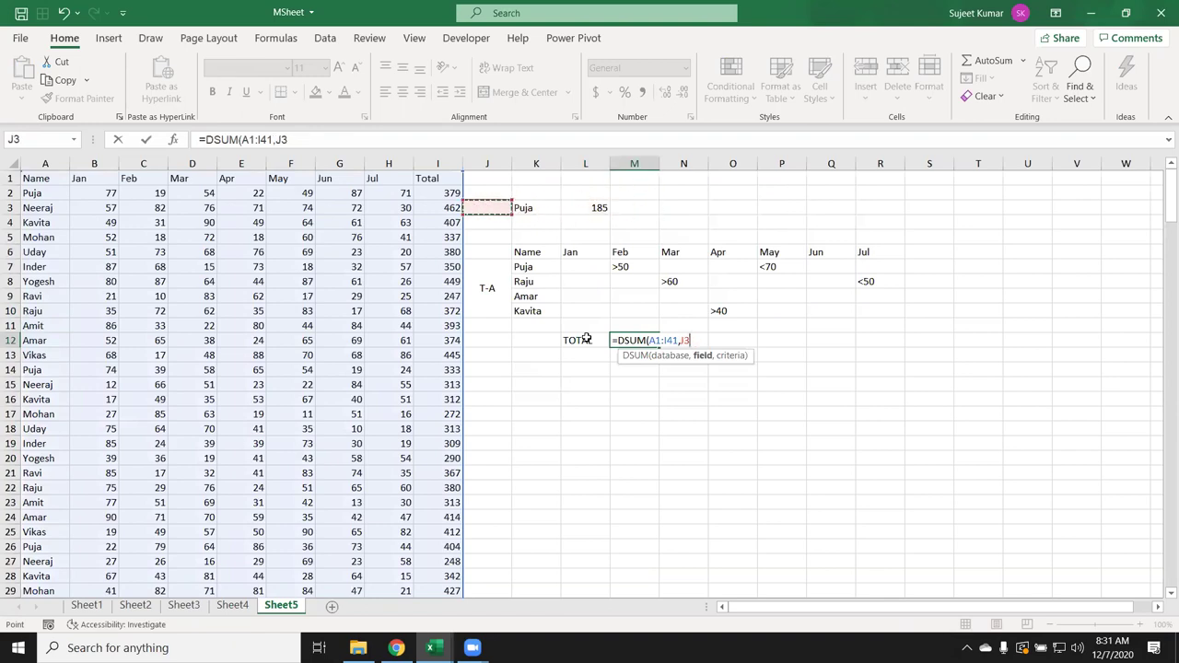
key("Up")
key("Up")
key("Left")
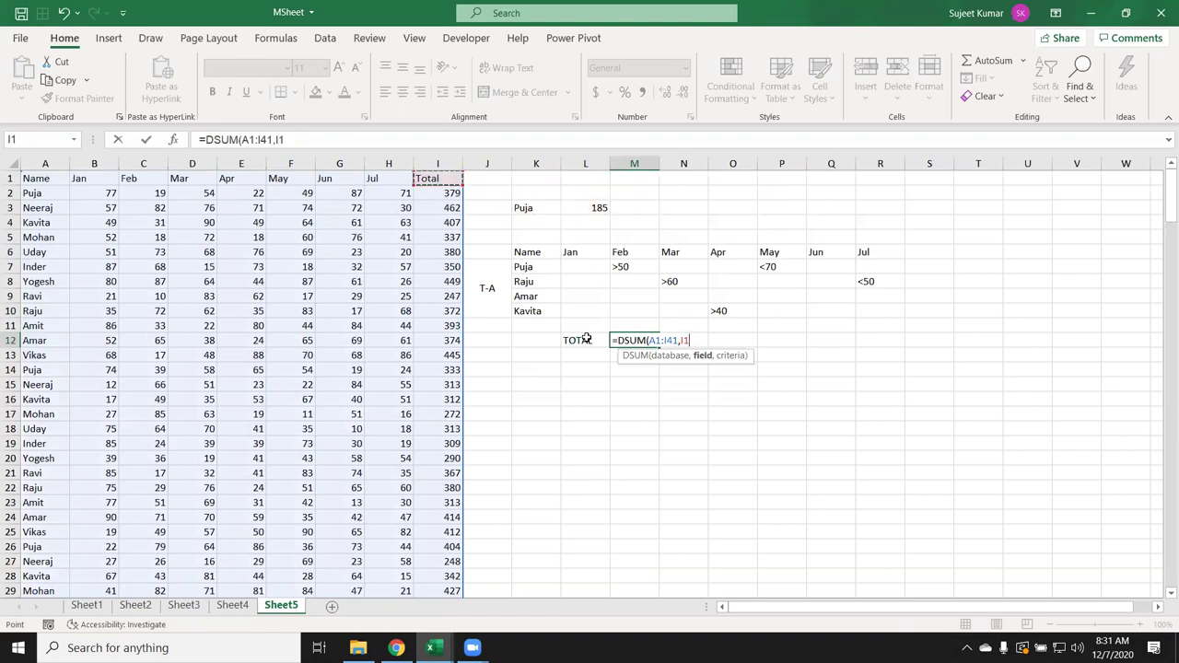
type(",")
key("Down")
key("Down")
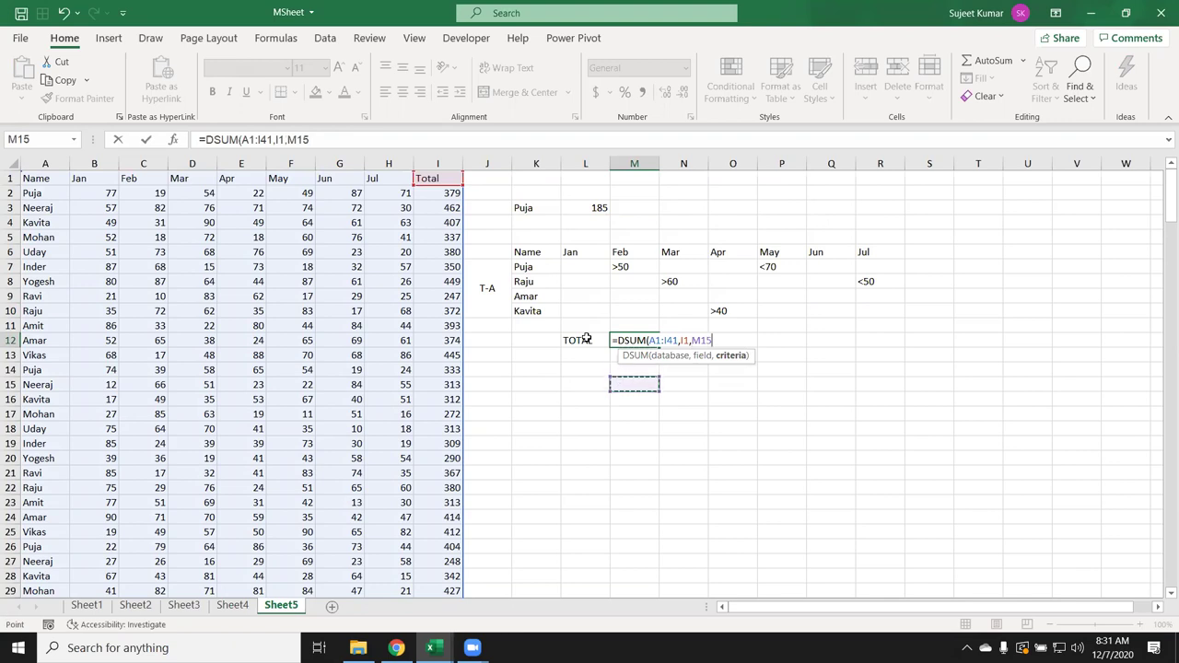
key("Up")
key("Up")
key("Up")
key("Down")
key("Left")
key("Left")
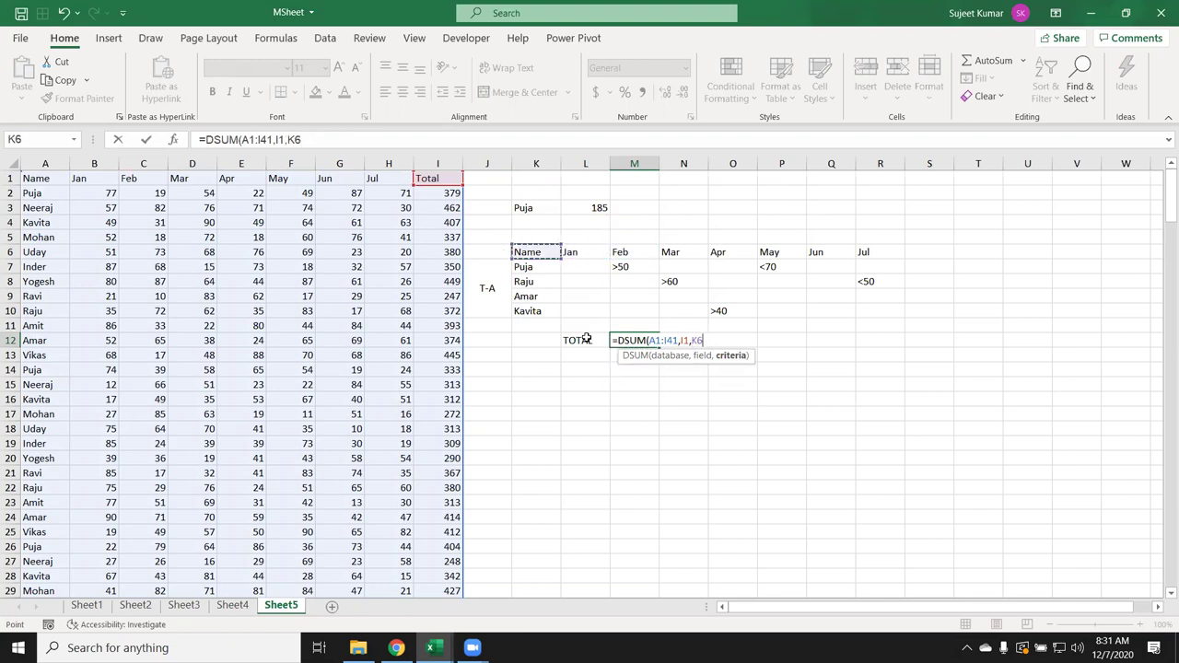
key("shift+Down")
key("shift+Right")
key("shift+Right")
key("shift+Right")
key("shift+Right")
key("shift+Right")
key("shift+Right")
key("shift+Right")
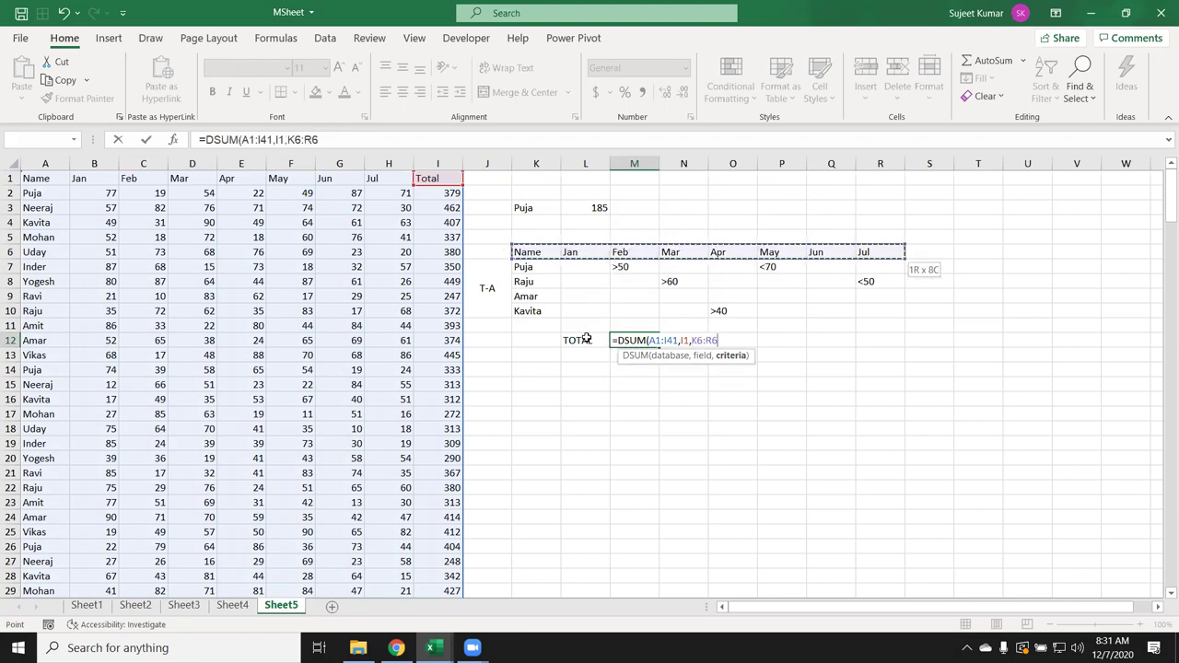
key("shift+Down")
key("shift+Down")
key("shift+Down")
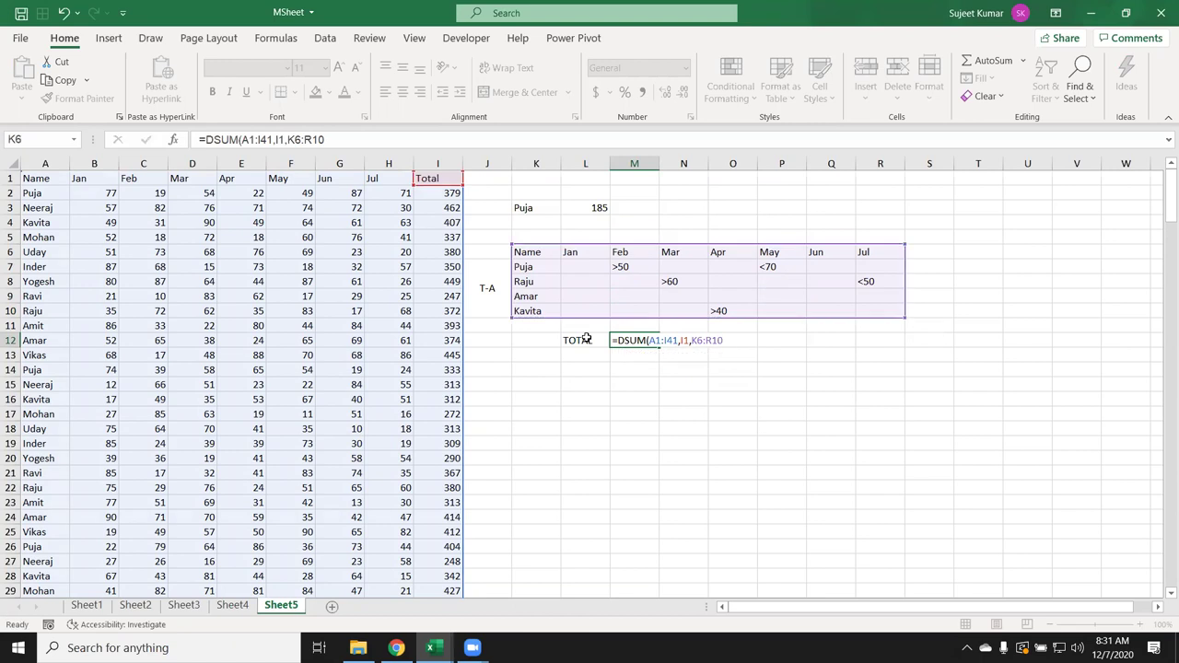
key("Return")
key("Up")
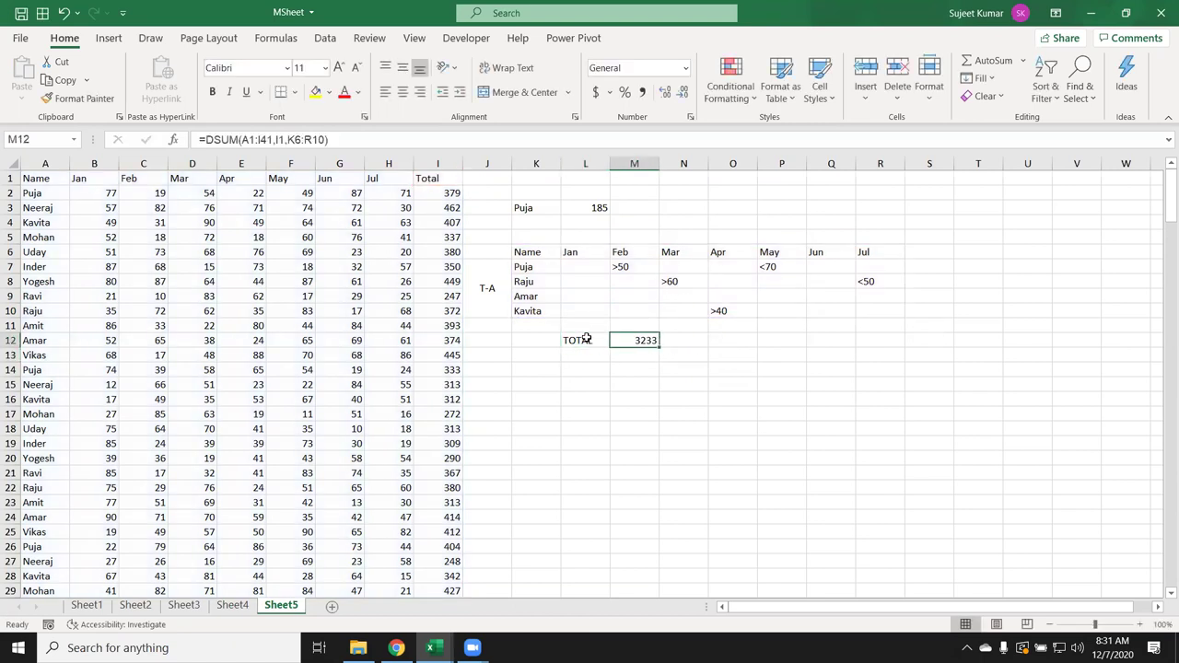
key("Right")
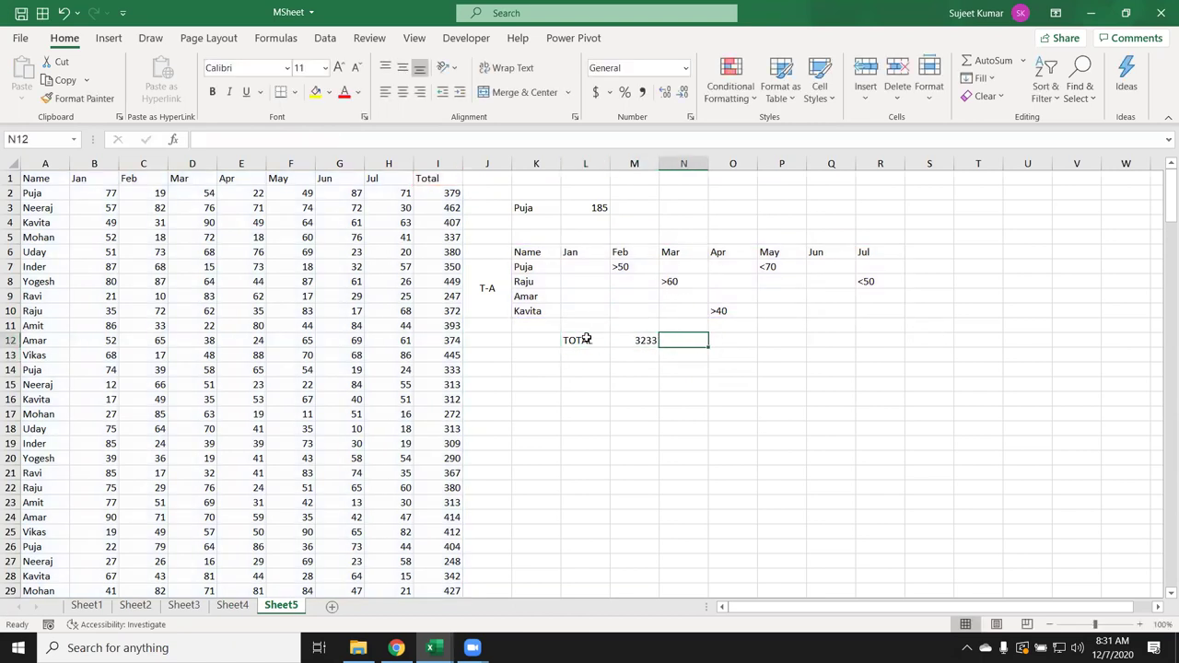
Step: In N12 enter a DCOUNT over A1:I41 with criteria K6:R10, returning 9
type("=d")
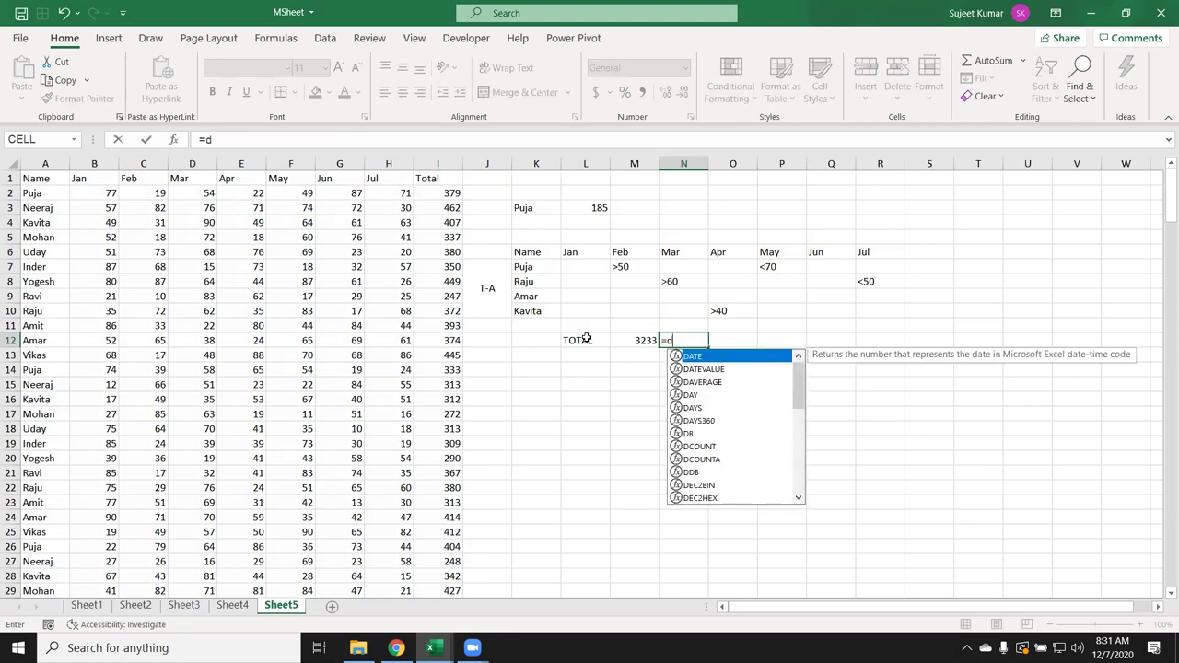
type("co")
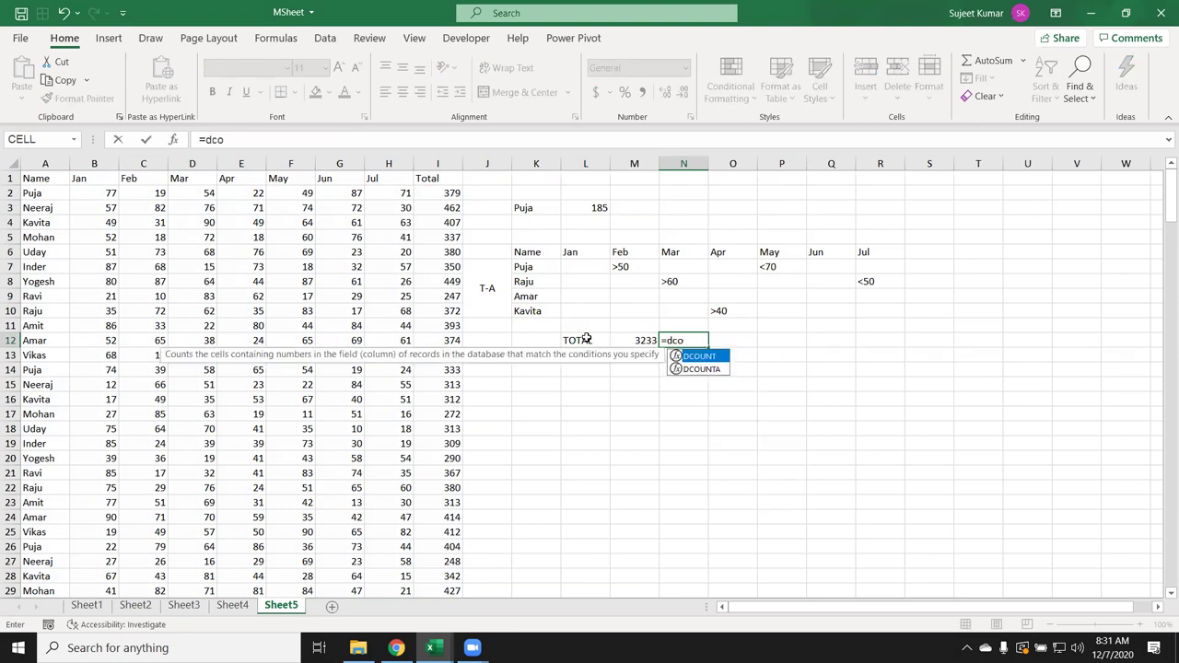
key("Tab")
key("Left")
key("Left")
key("Left")
key("Left")
key("Left")
key("Left")
key("Left")
key("ctrl+Up")
key("ctrl+shift+Right")
key("ctrl+shift+Down")
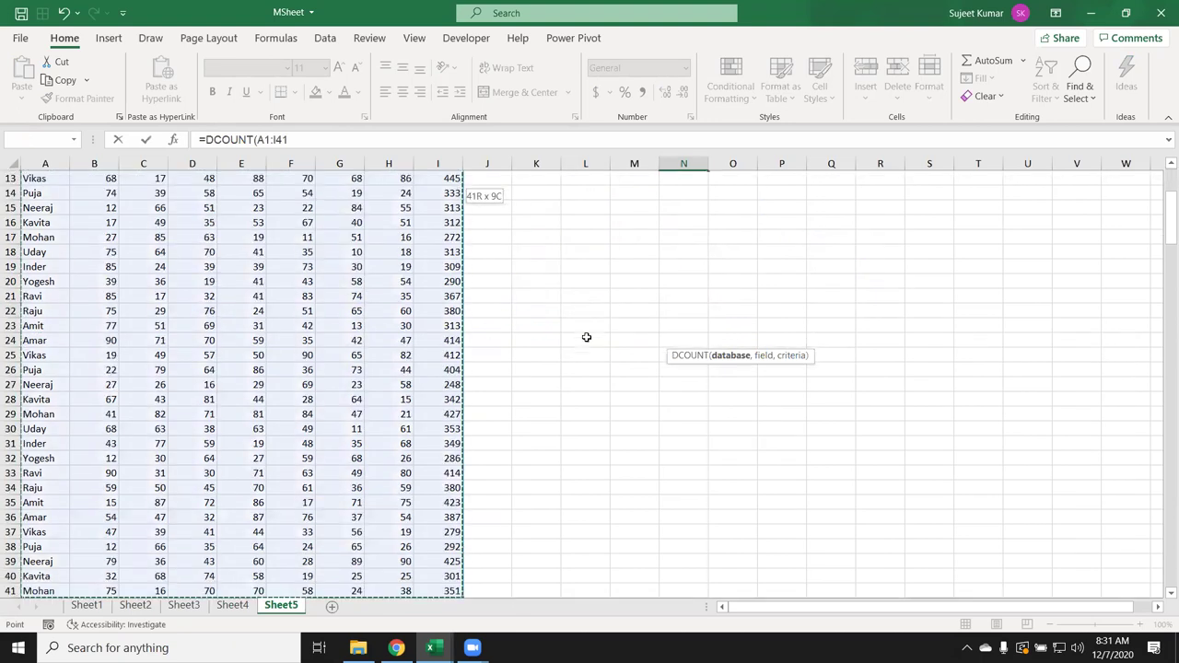
type(",")
key("Up")
key("Up")
key("Up")
key("Up")
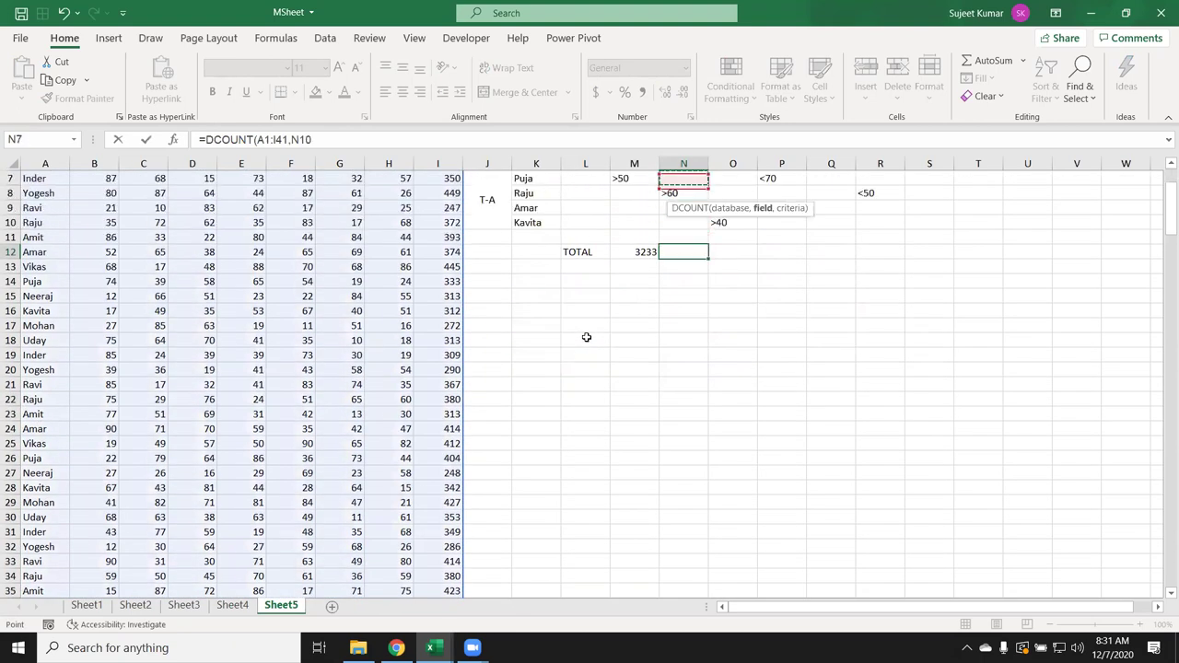
key("Up")
key("Up")
key("Up")
key("Left")
key("Left")
type(",")
key("Up")
key("Up")
key("Up")
key("Up")
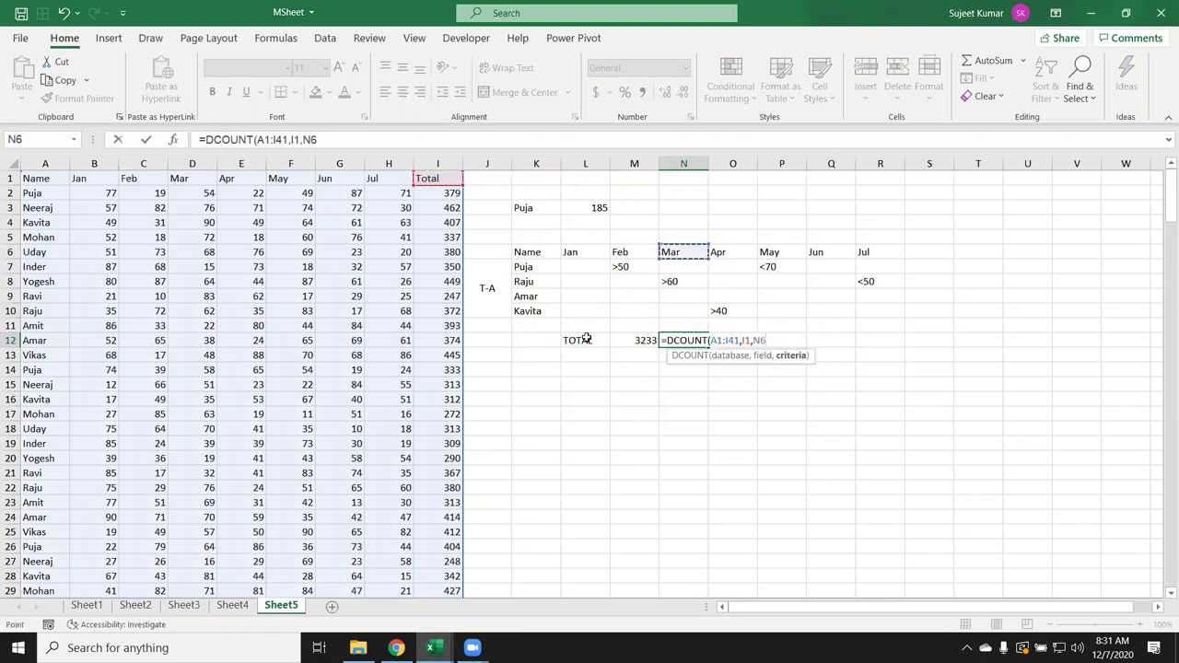
key("Left")
key("Left")
key("Left")
key("shift+Right")
key("shift+Right")
key("shift+Right")
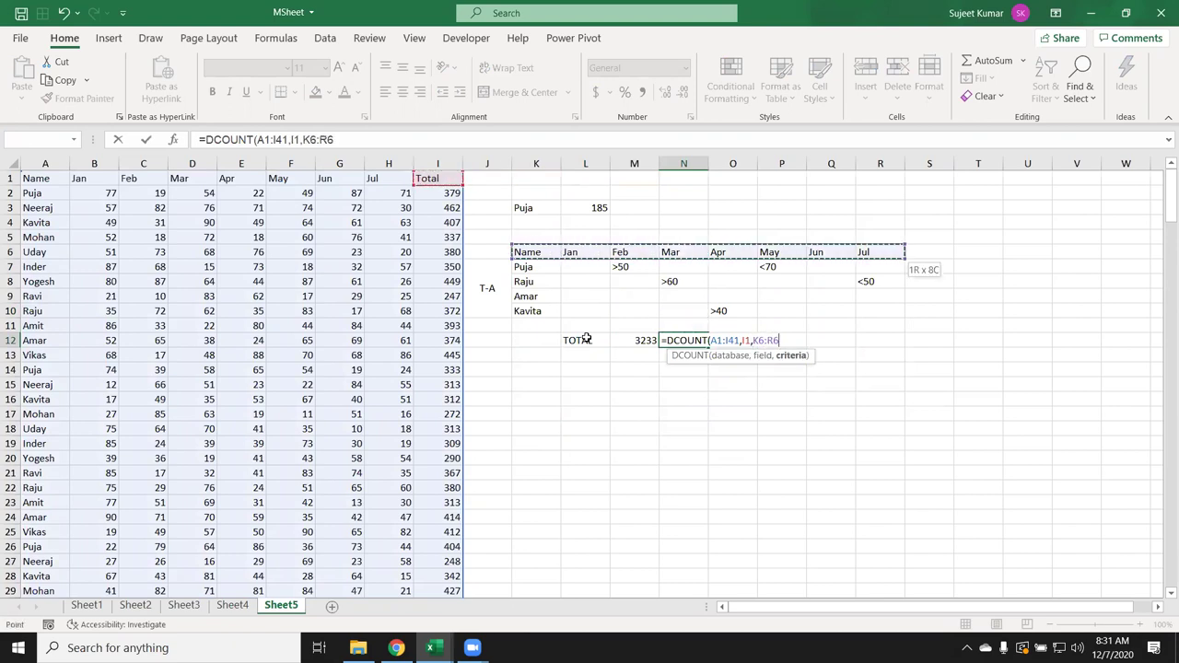
key("shift+Down")
key("shift+Down")
key("shift+Down")
key("ctrl+Return")
key("Right")
Step: In O12 enter =DCOUNTA(A1:I41,A1,K6:R10), also returning 9
type("=d")
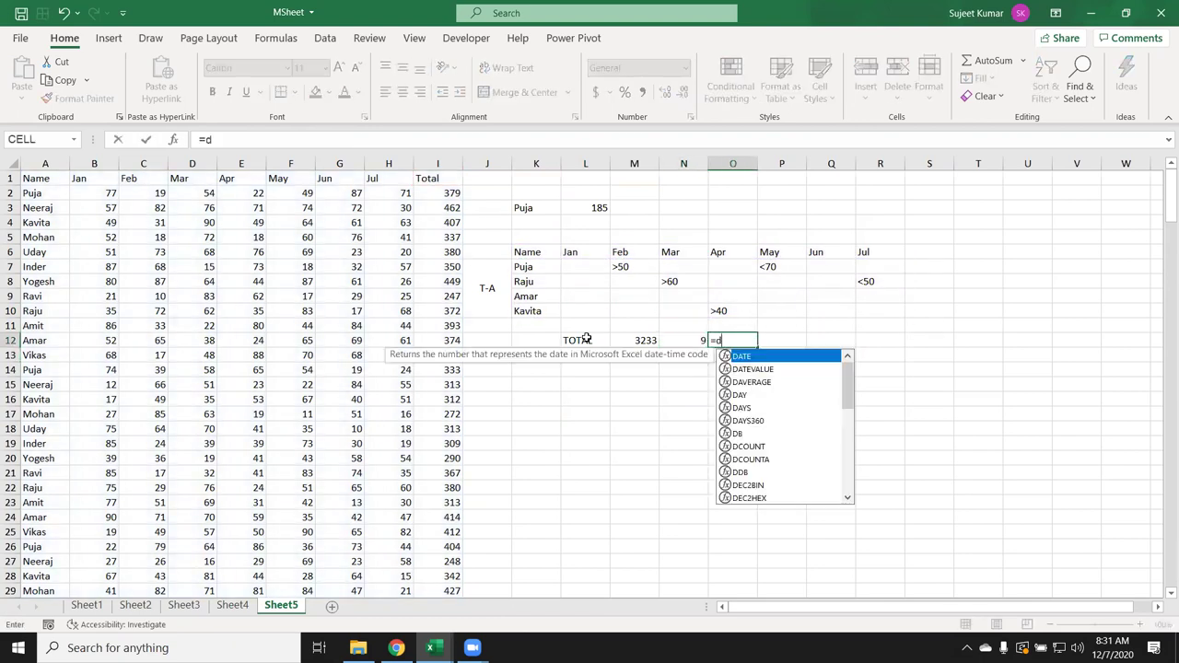
type("co")
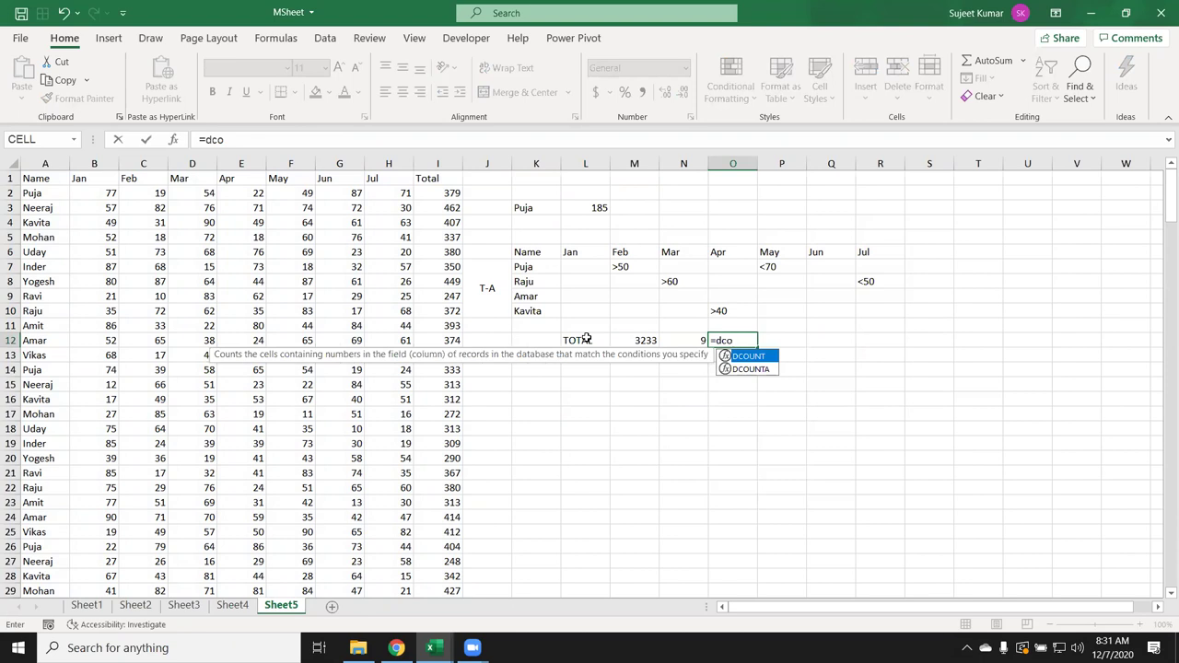
key("Down")
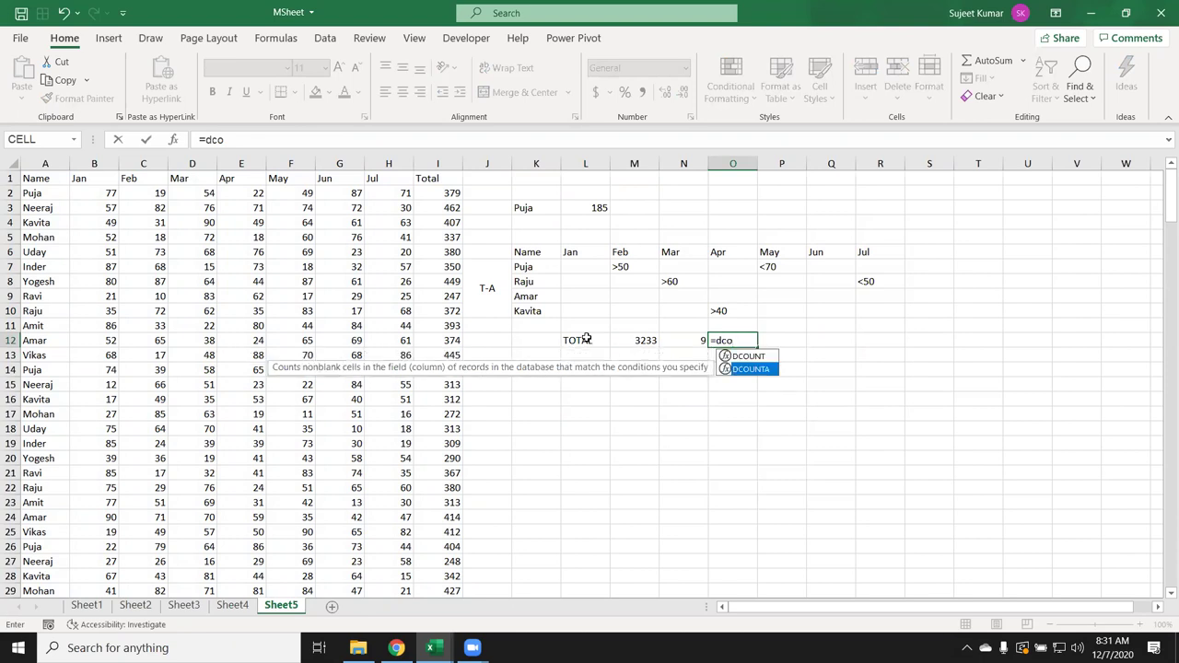
key("Tab")
key("Left")
key("Left")
key("Left")
key("Left")
key("Left")
key("Left")
key("Left")
key("ctrl+Up")
key("ctrl+Left")
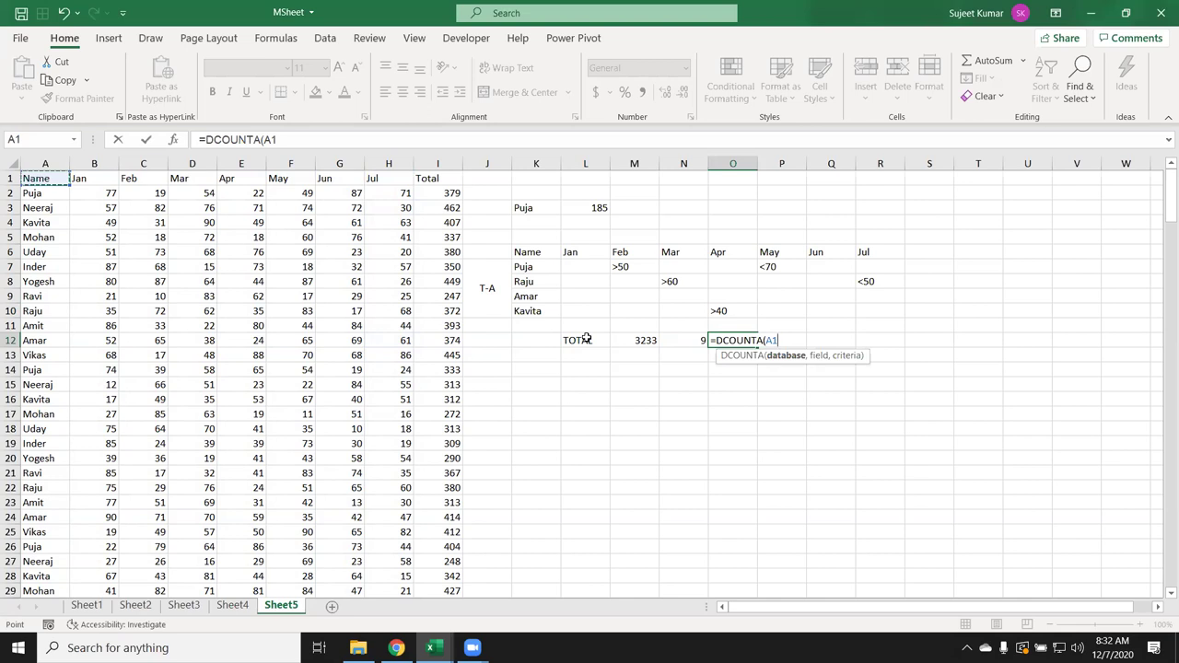
key("ctrl+shift+Right")
key("ctrl+shift+Down")
type(":I41,")
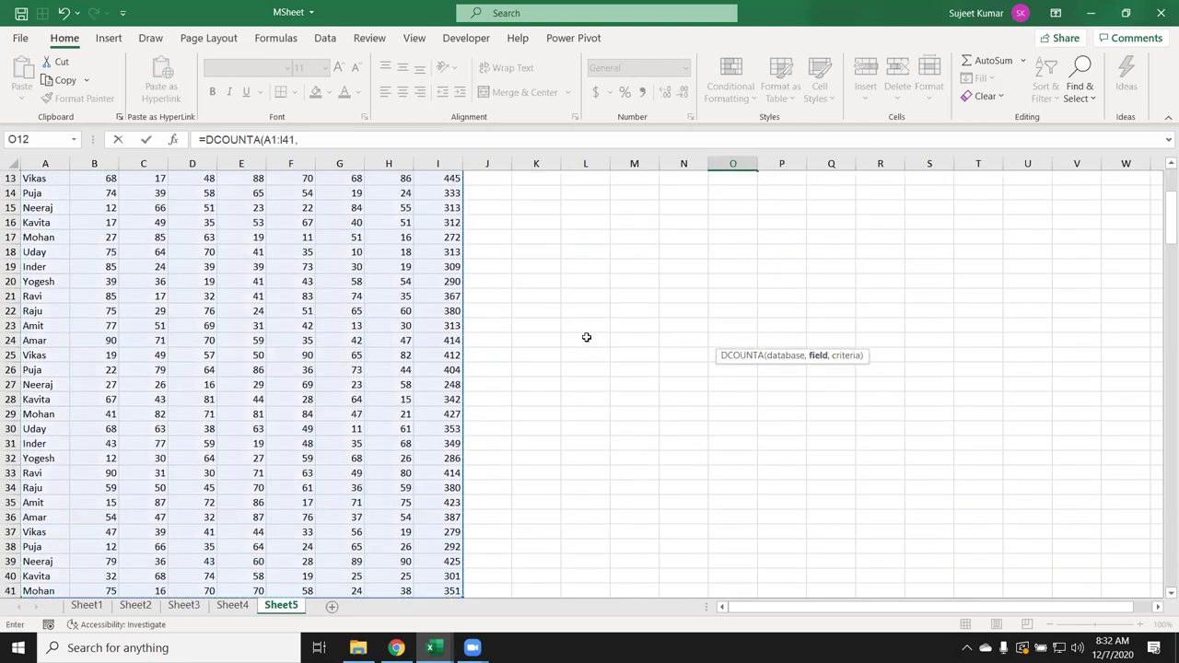
key("Up")
key("Up")
key("Up")
key("Up")
key("Up")
key("Up")
key("Up")
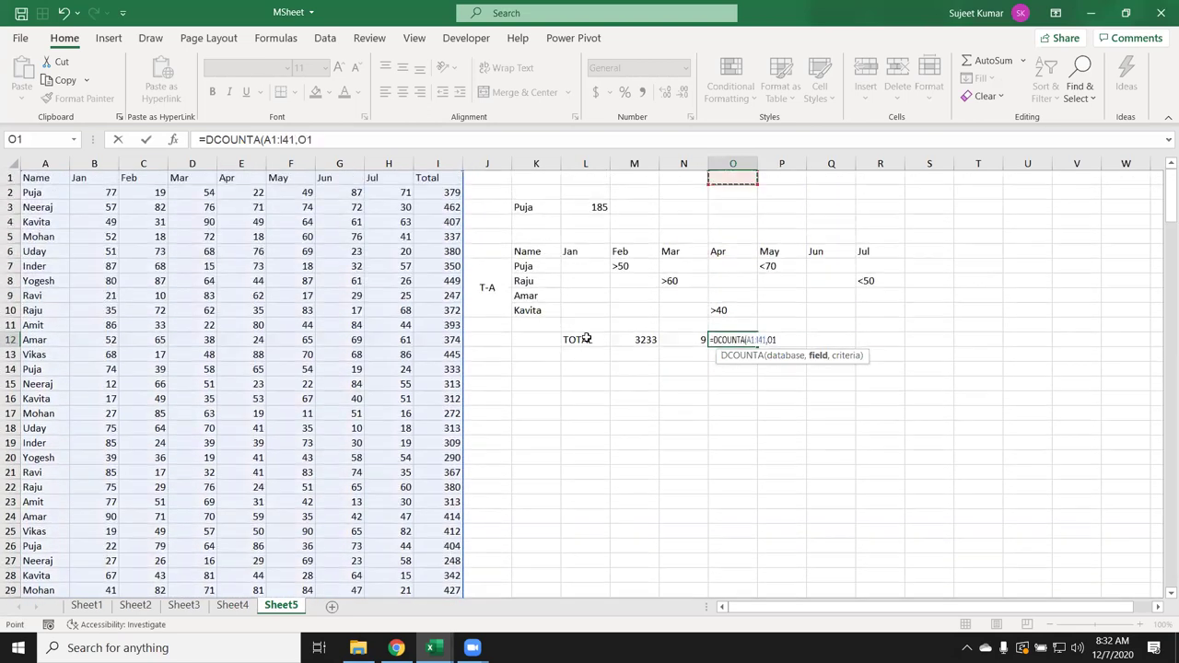
key("Left")
key("Left")
key("Left")
key("Left")
type(",")
key("Up")
key("Up")
key("Up")
key("Up")
key("Down")
key("Up")
key("Left")
key("Left")
key("Left")
key("Left")
key("ctrl+shift+Right")
key("shift+Down")
key("shift+Down")
key("shift+Down")
key("shift+Down")
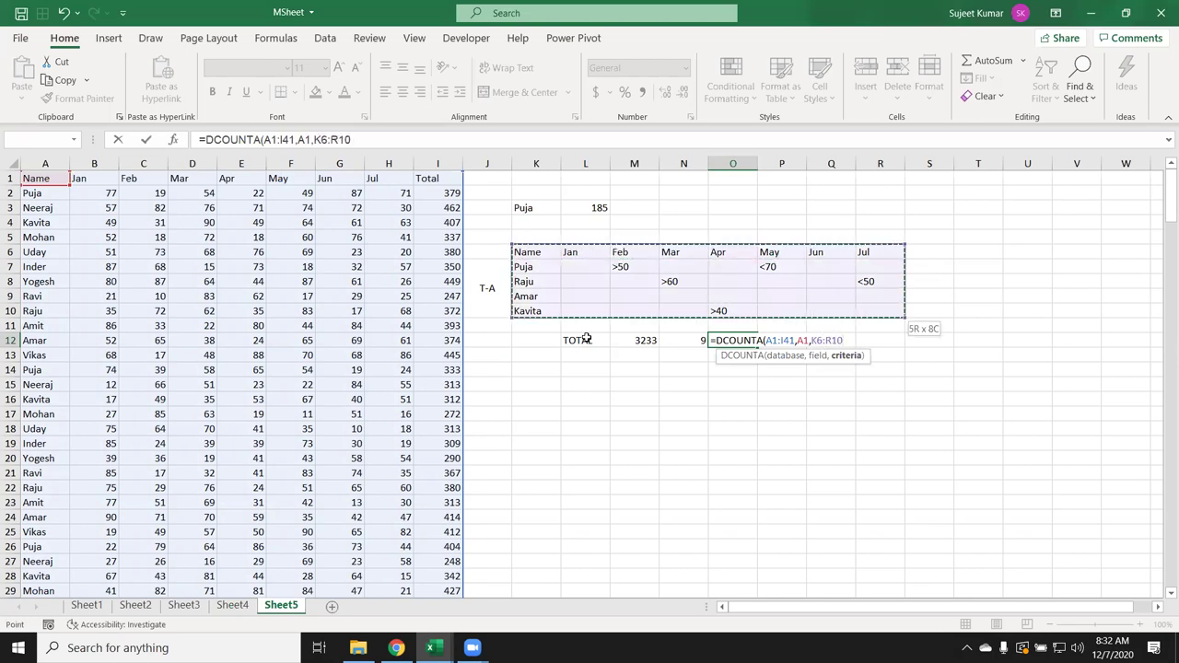
key("Return")
key("Up")
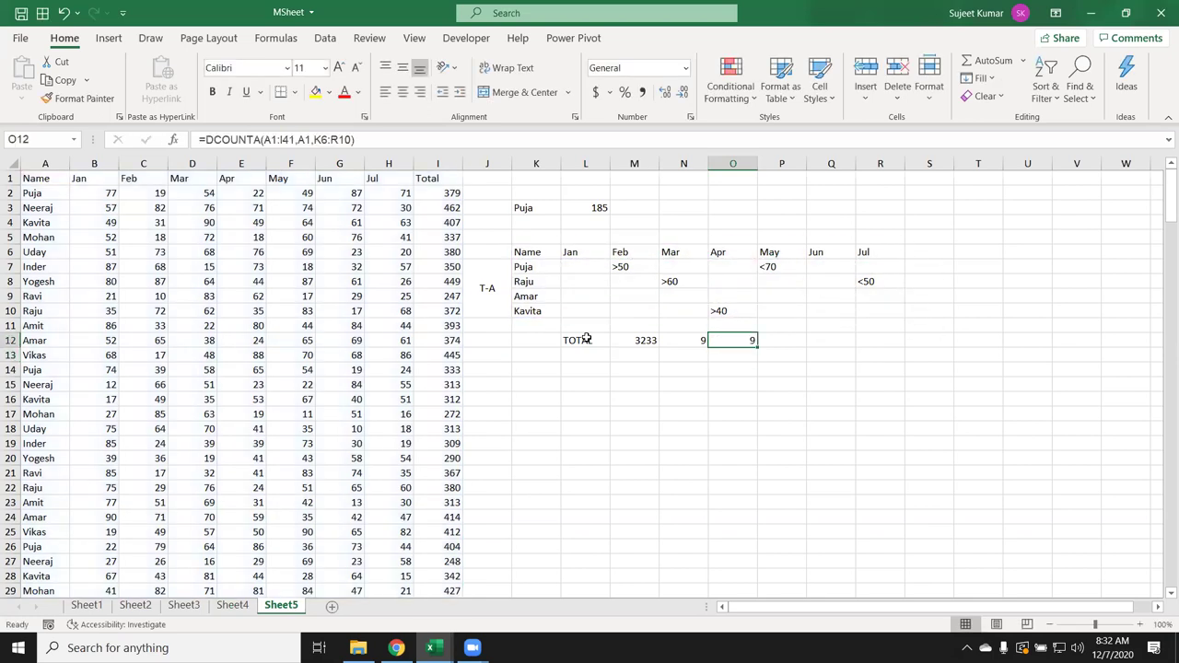
left_click(613, 400)
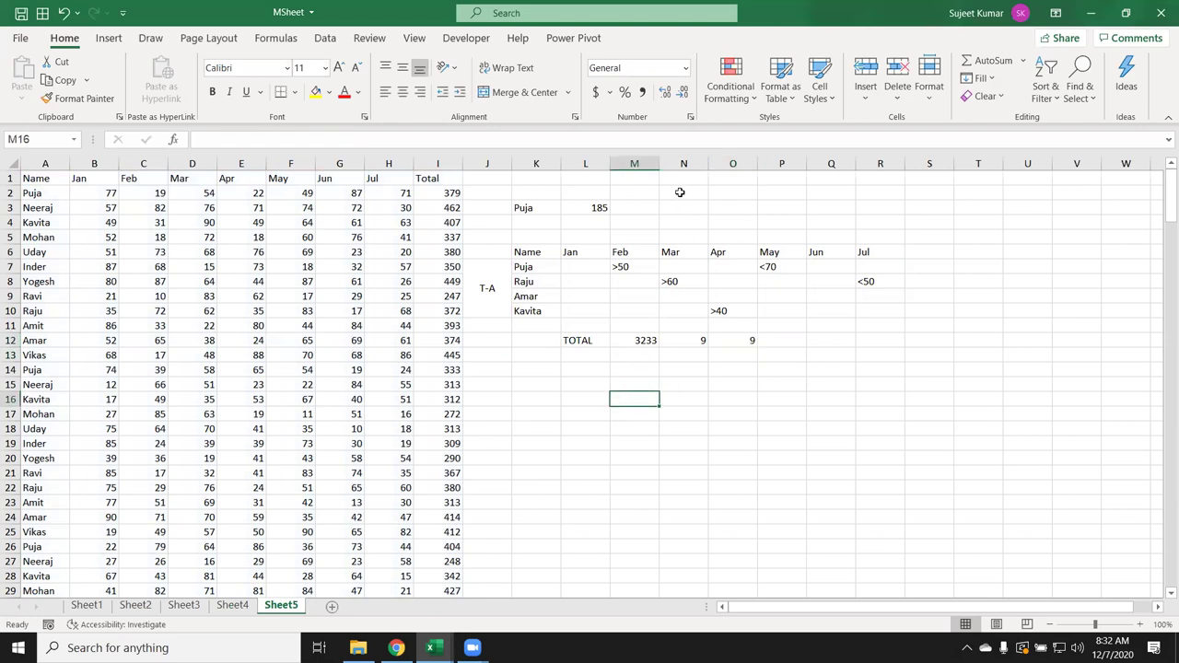
left_click(178, 143)
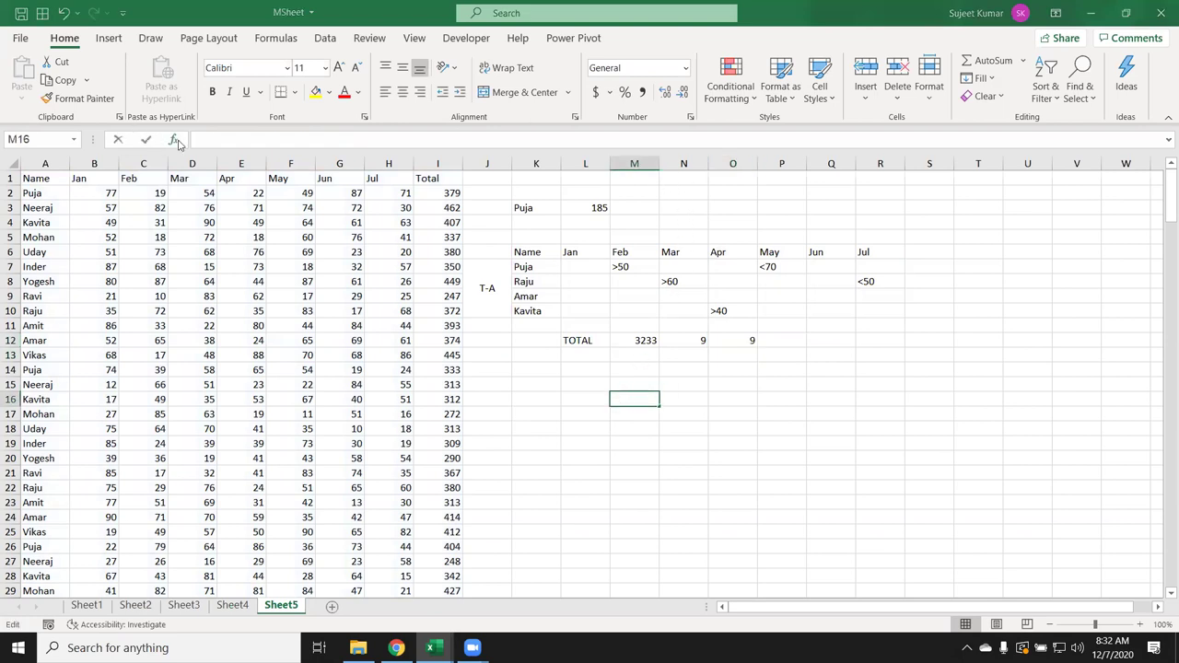
left_click(934, 240)
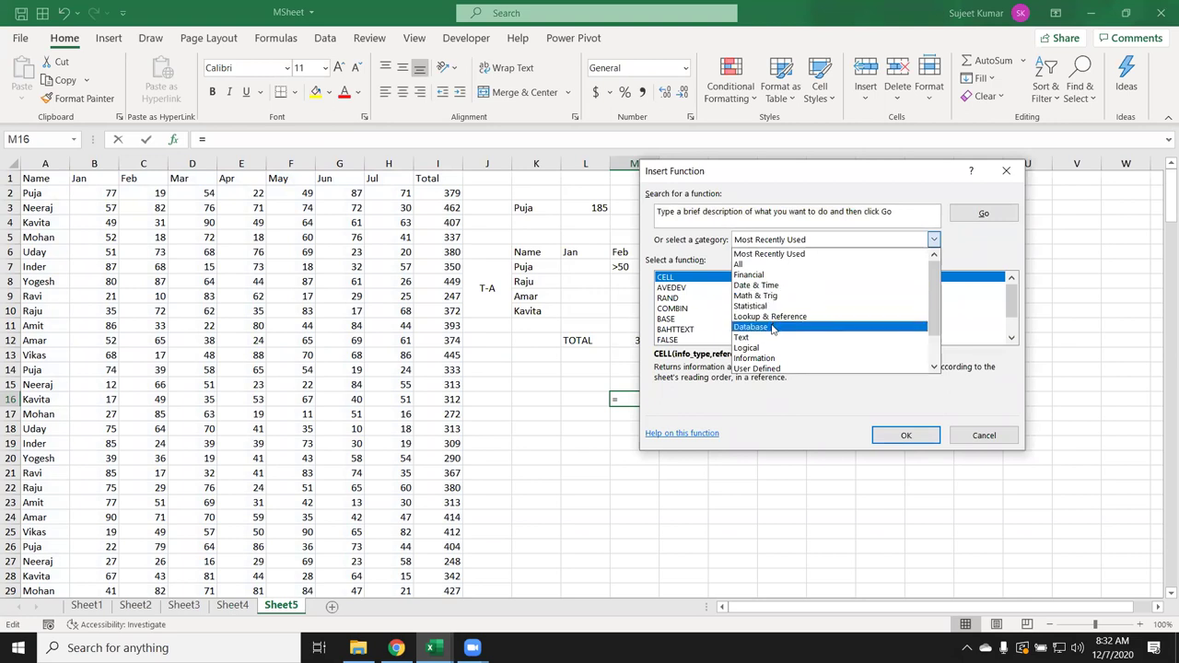
left_click(773, 328)
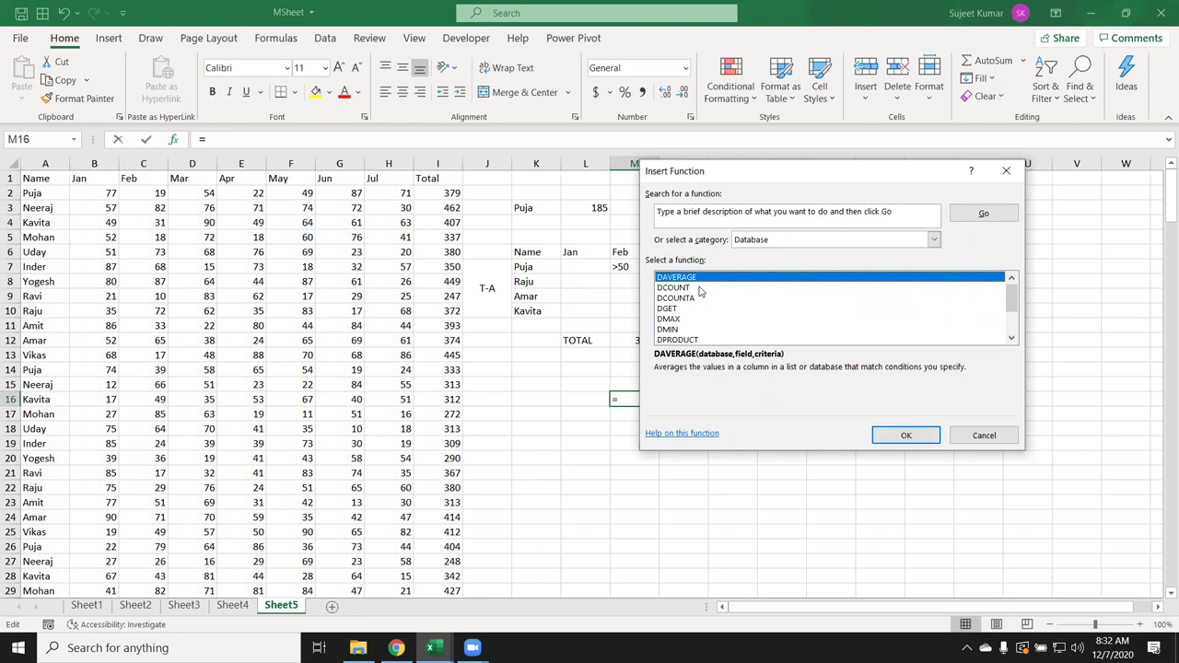
left_click(701, 288)
key("Down")
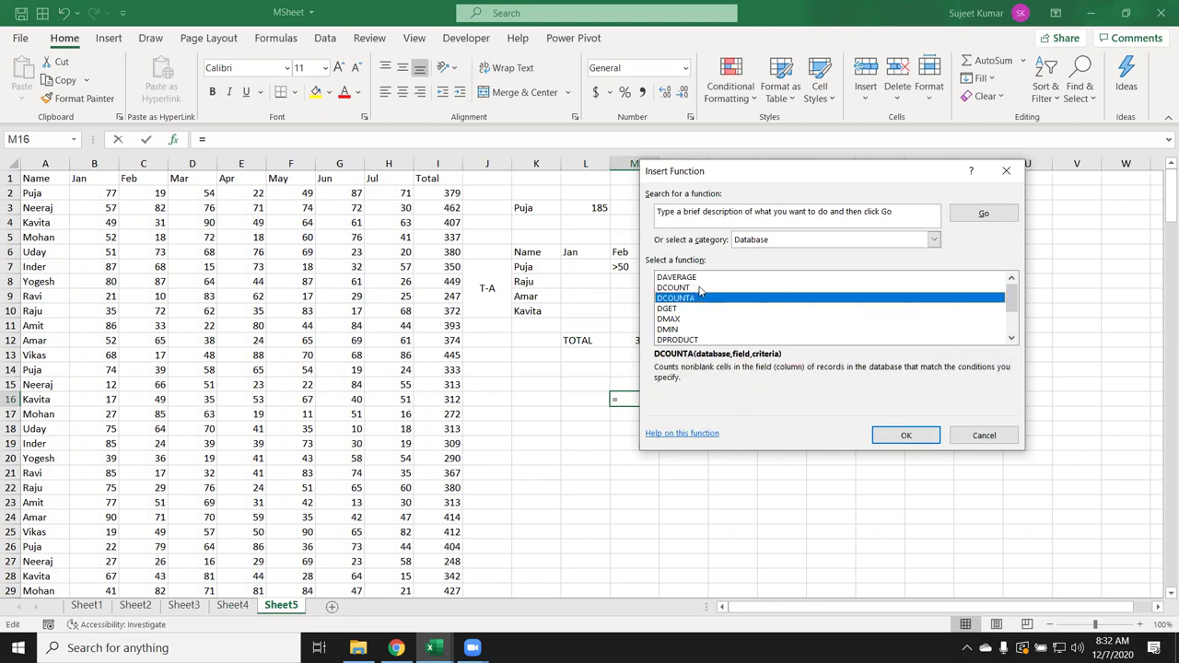
key("Down")
key("Down")
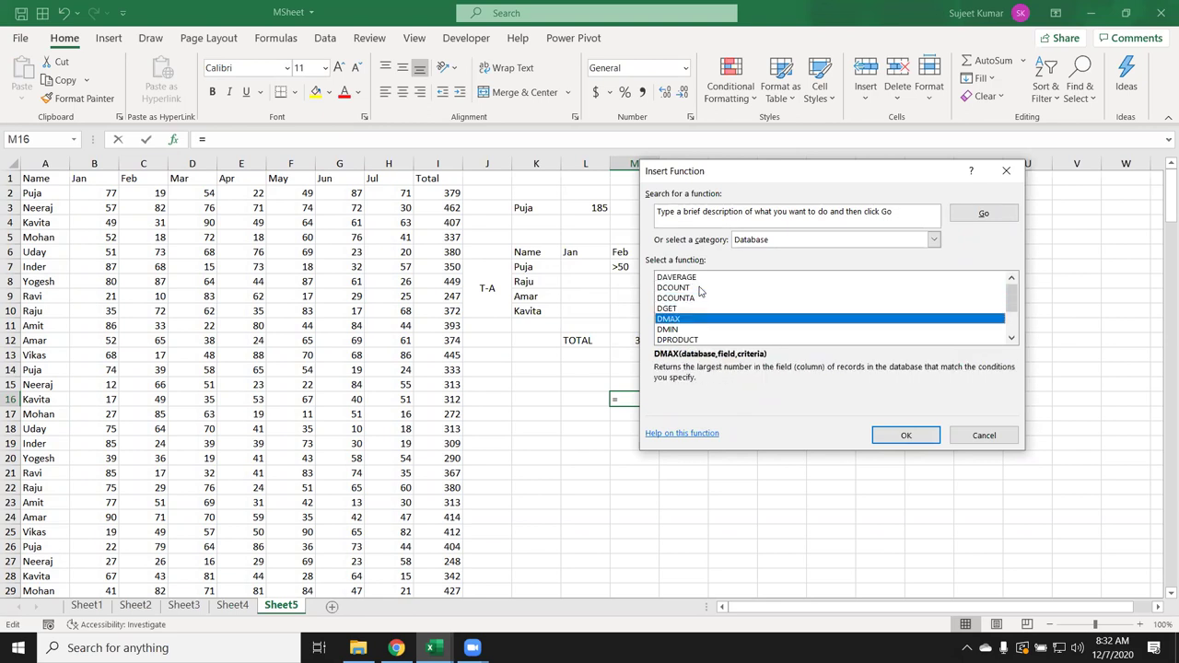
key("Down")
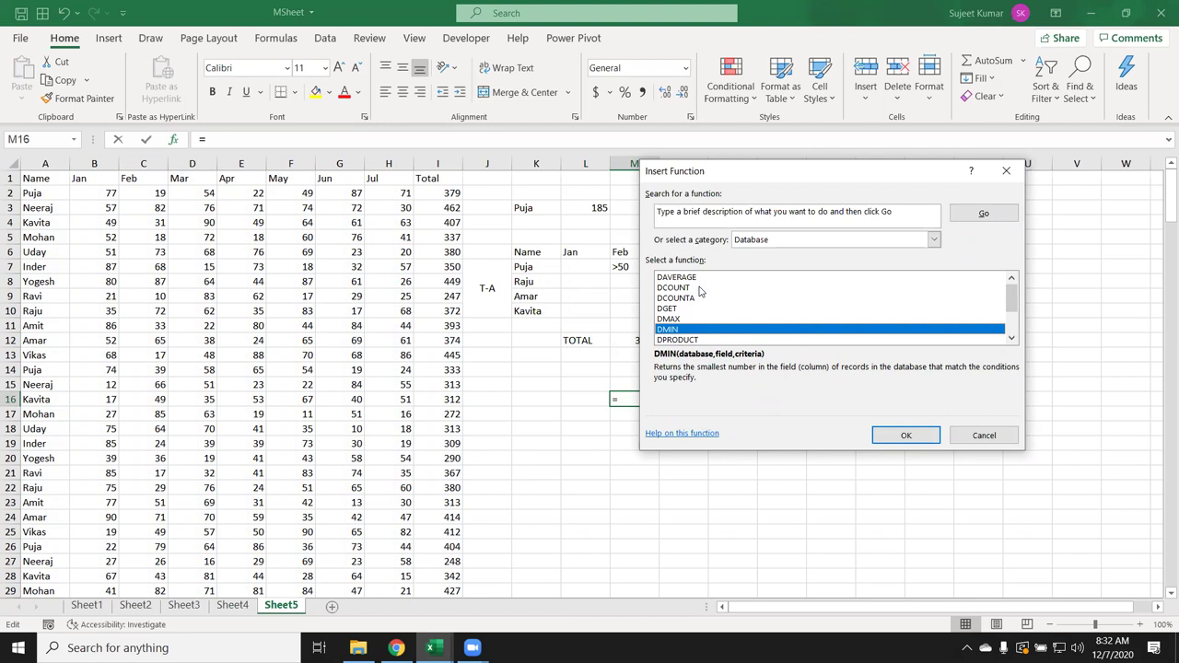
key("Down")
key("Down")
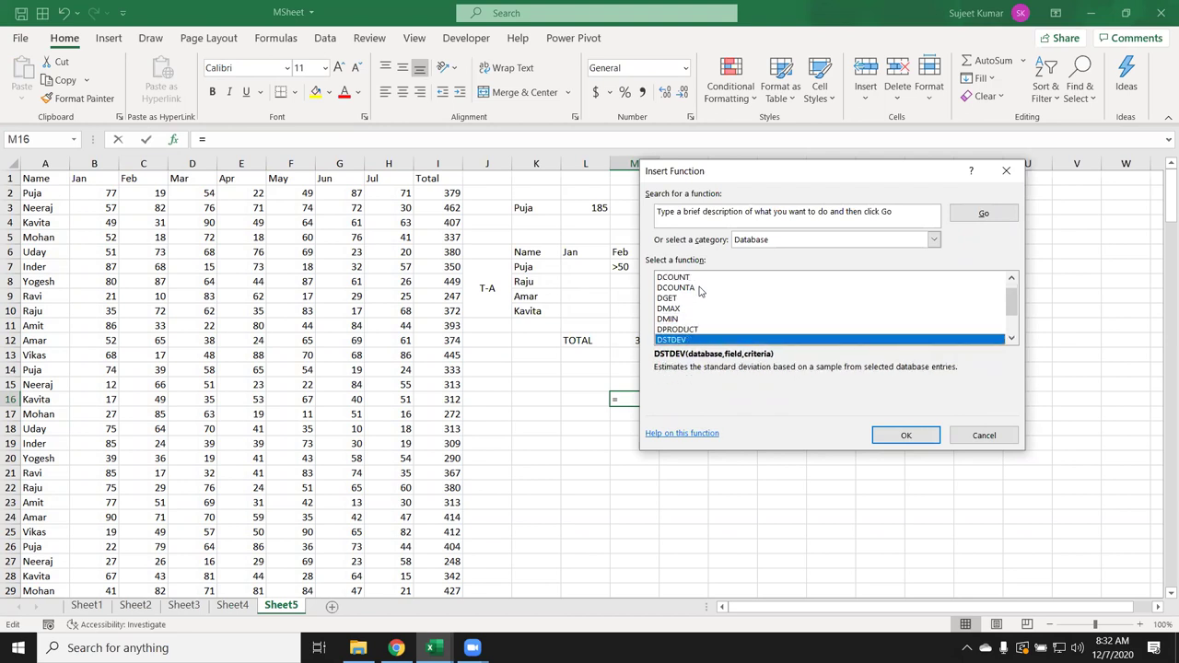
key("Down")
key("Down")
key("Down")
key("Down")
key("Up")
key("Up")
key("Up")
key("Up")
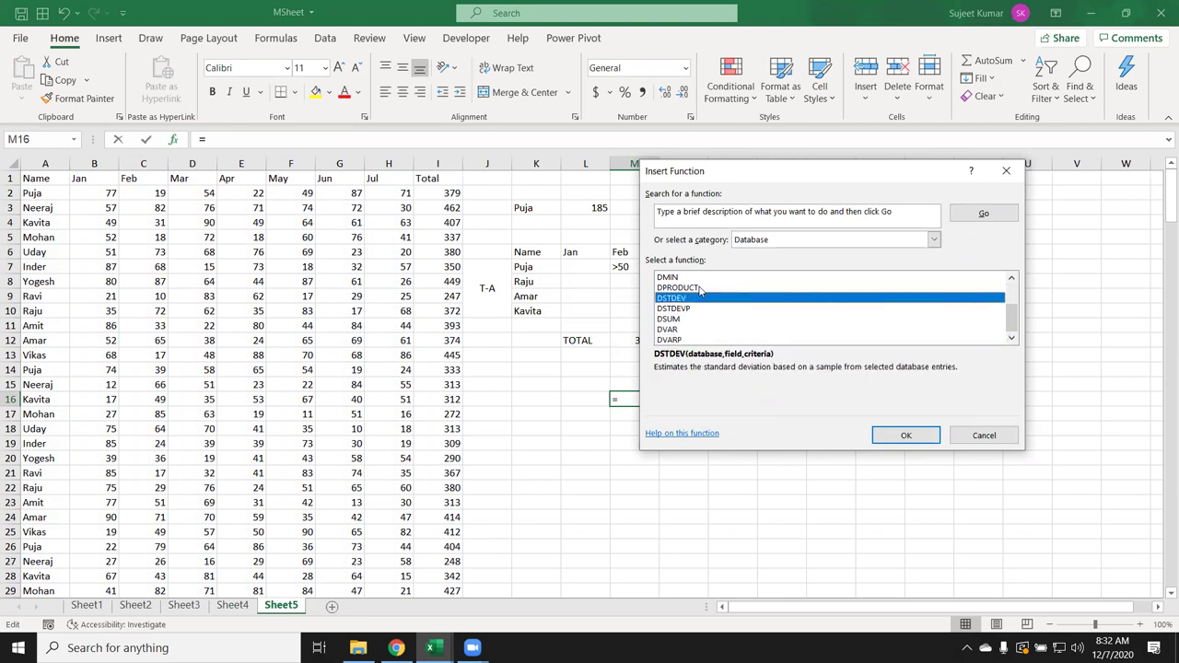
key("Up")
key("Up")
key("Up")
key("Up")
key("Up")
key("Up")
key("Up")
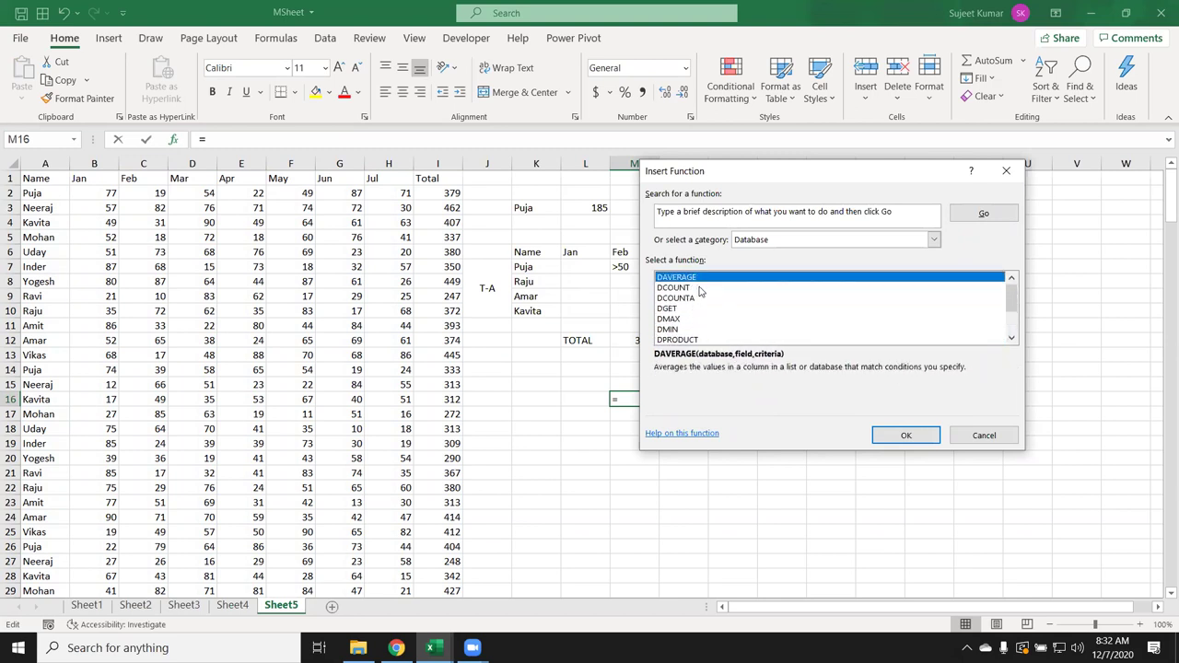
key("Down")
key("Down")
key("Down")
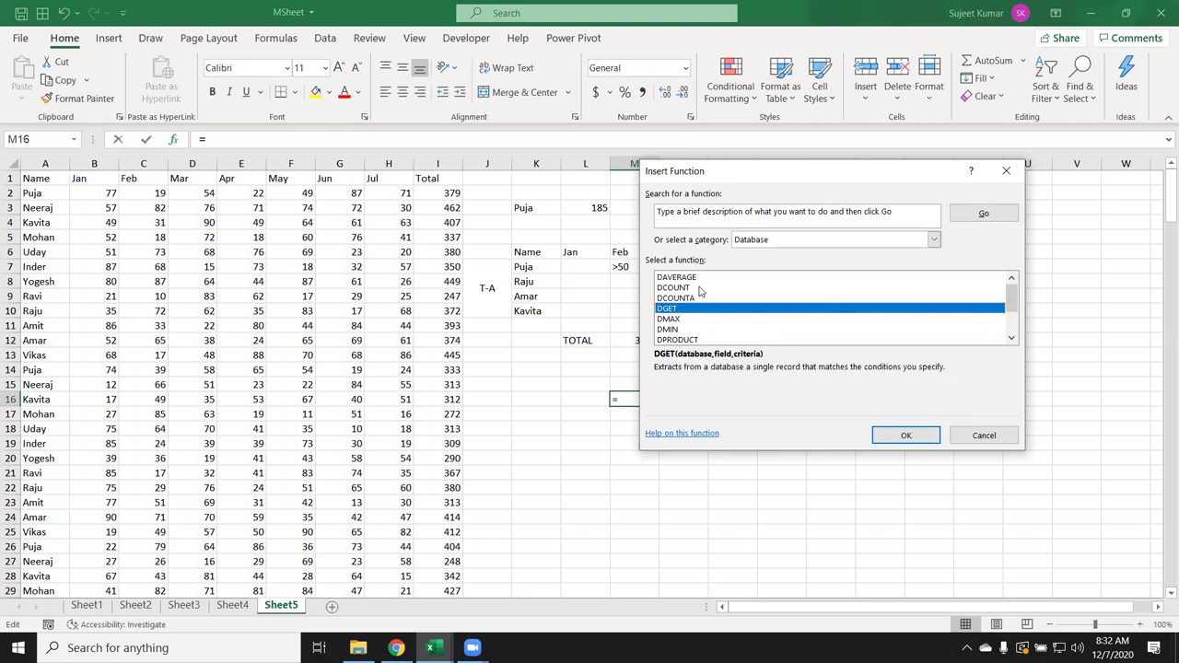
key("Up")
key("Up")
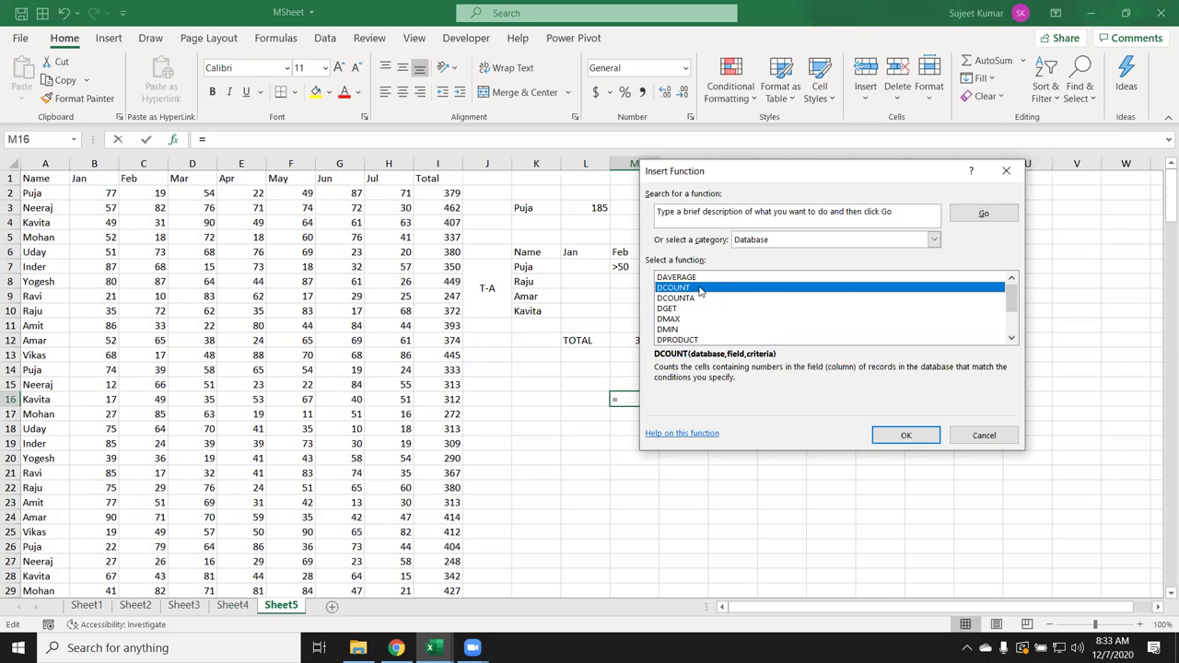
key("Down")
key("Down")
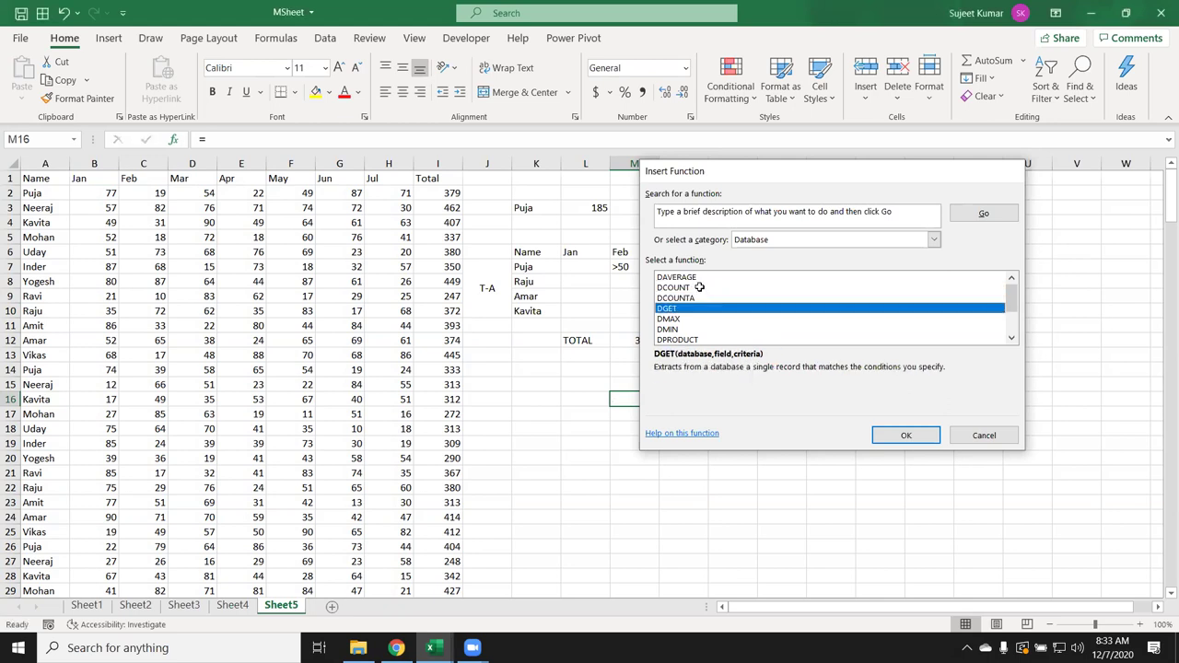
key("Escape")
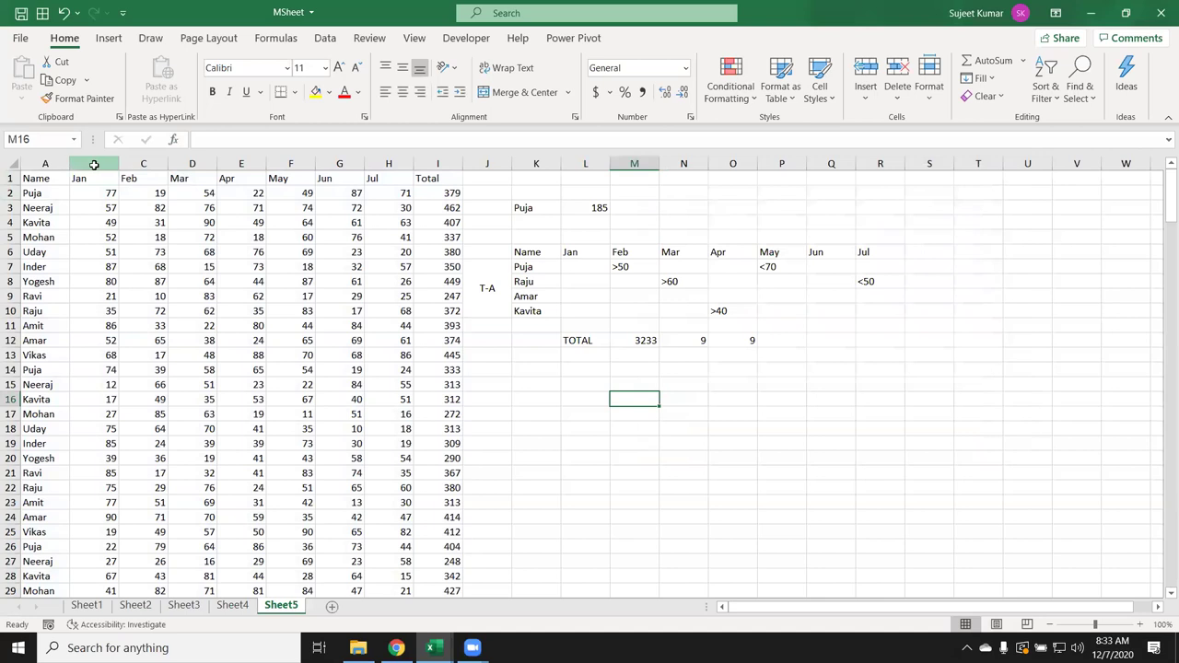
Step: Insert a City column after Name, enter Pune in B2 and fill it down the column
left_click(94, 163)
key("ctrl+shift+plus")
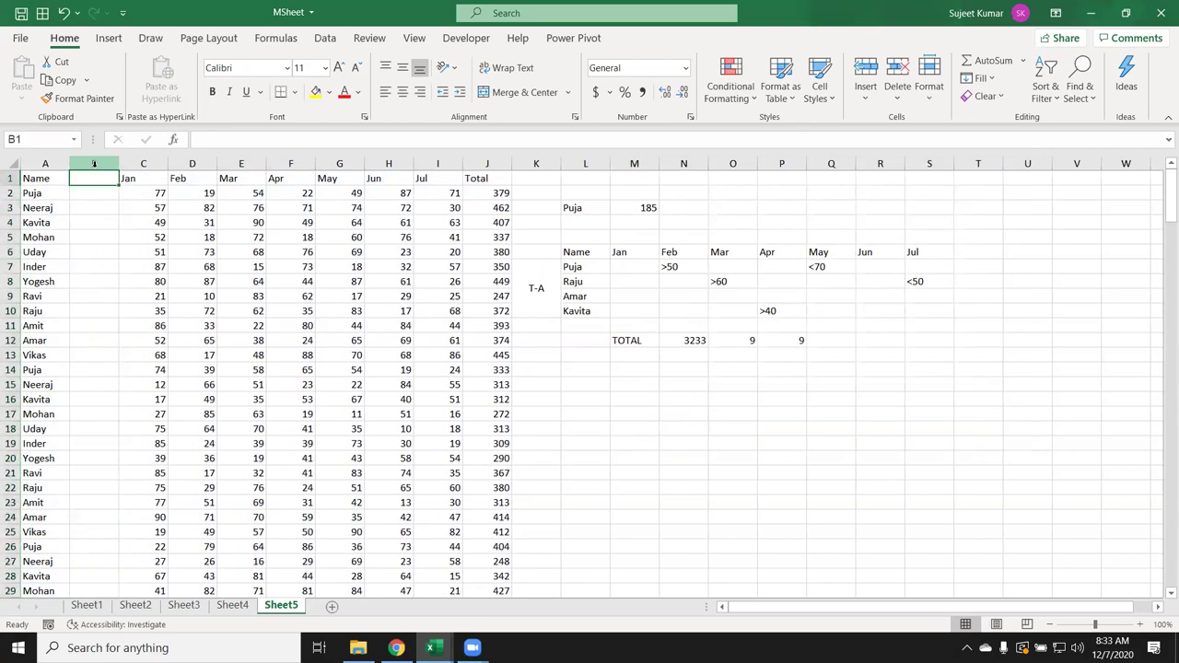
type("City")
key("Return")
type("Puja")
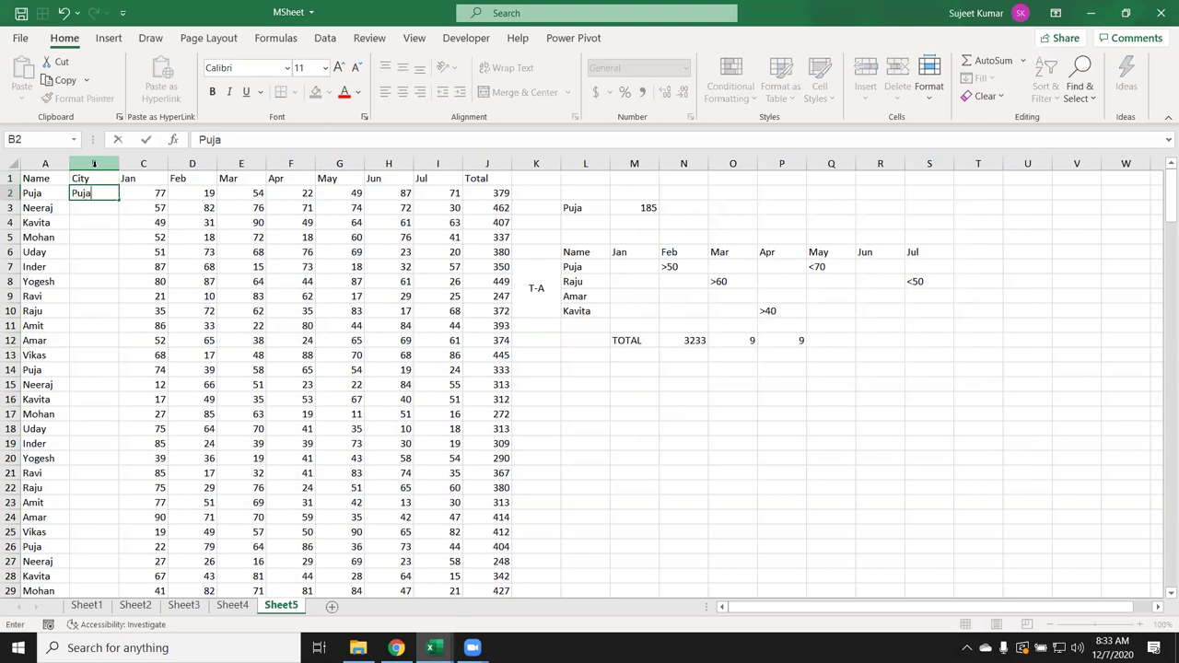
key("Return")
left_click(107, 191)
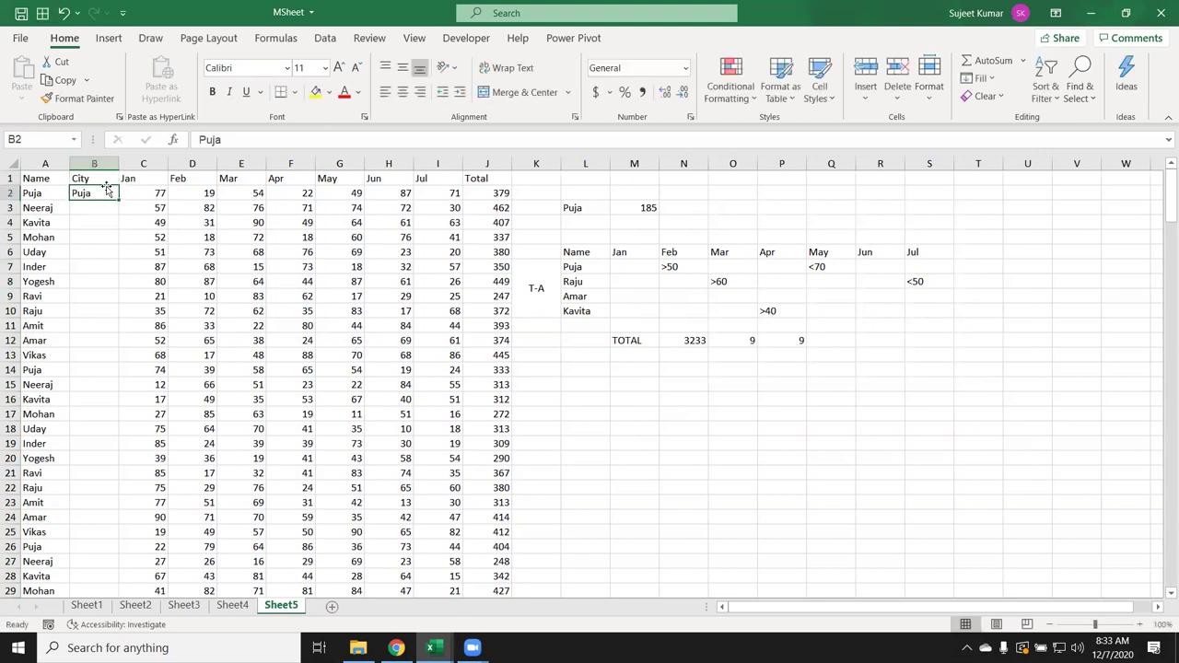
type("Pune")
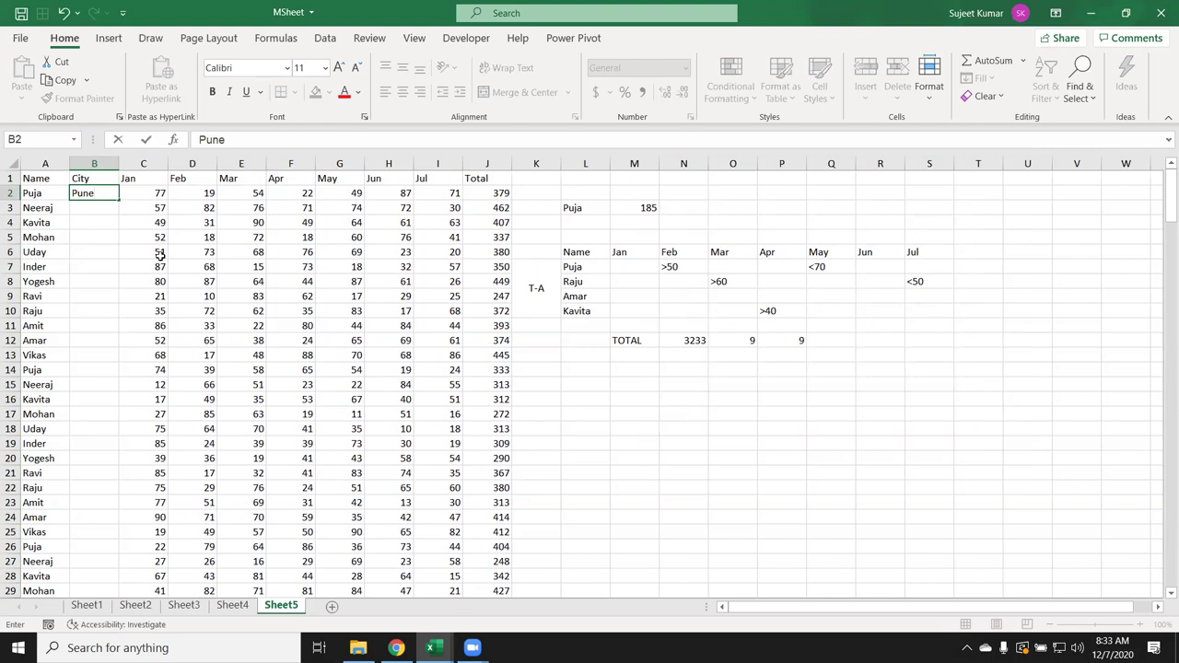
left_click(148, 241)
left_click(99, 191)
double_click(118, 200)
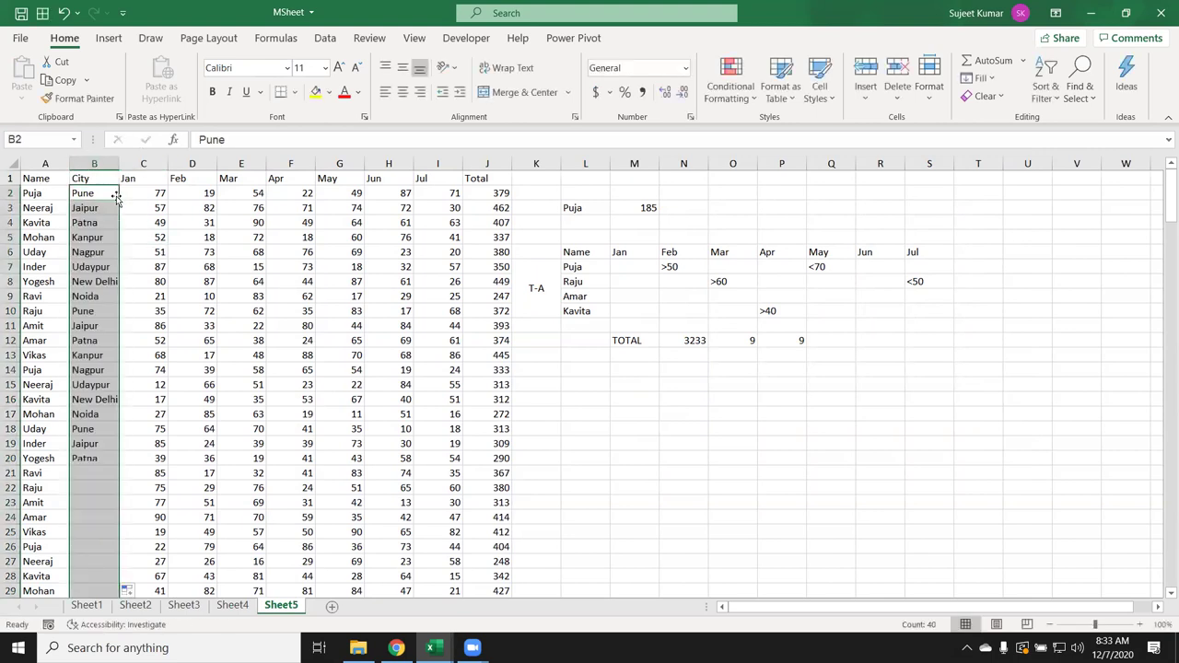
Step: Enter Puja in L16 and Nagpur in M16
left_click(586, 396)
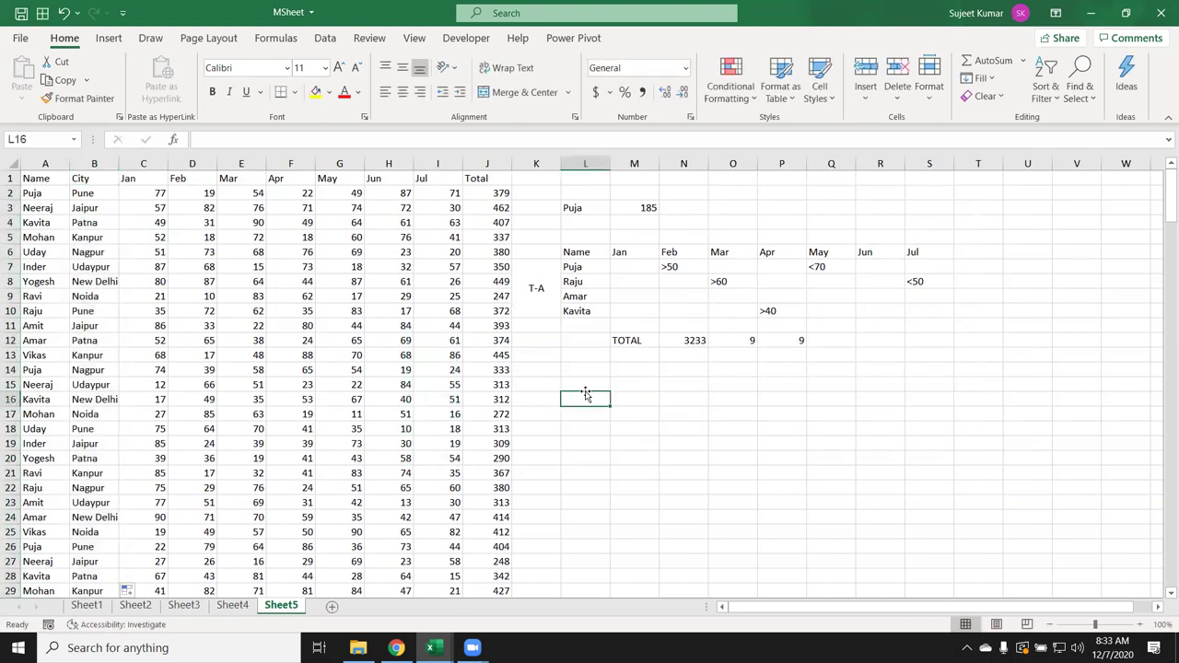
type("Puja")
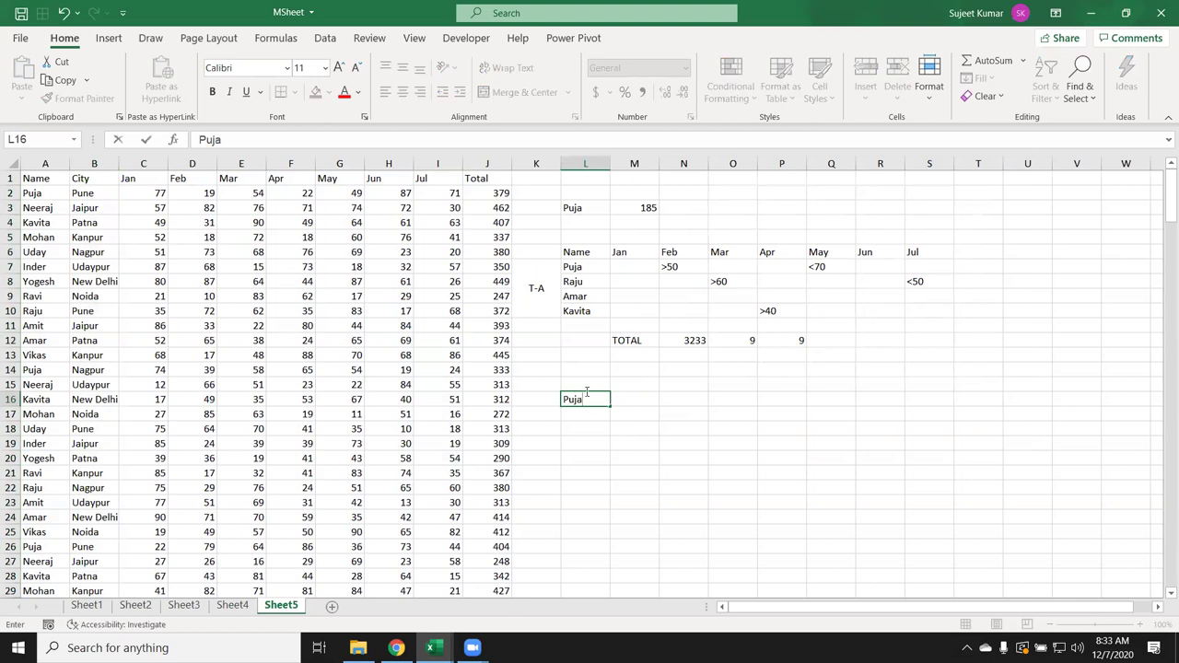
key("Tab")
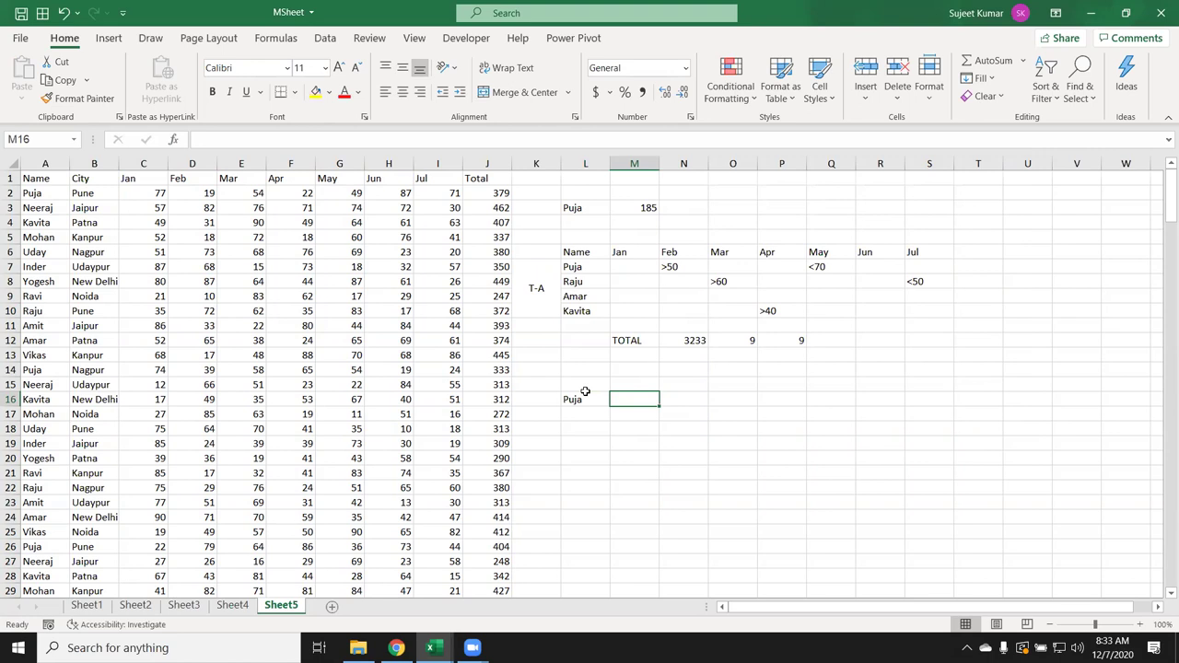
type("Nagpur")
key("Return")
key("Left")
key("Up")
key("Right")
key("Right")
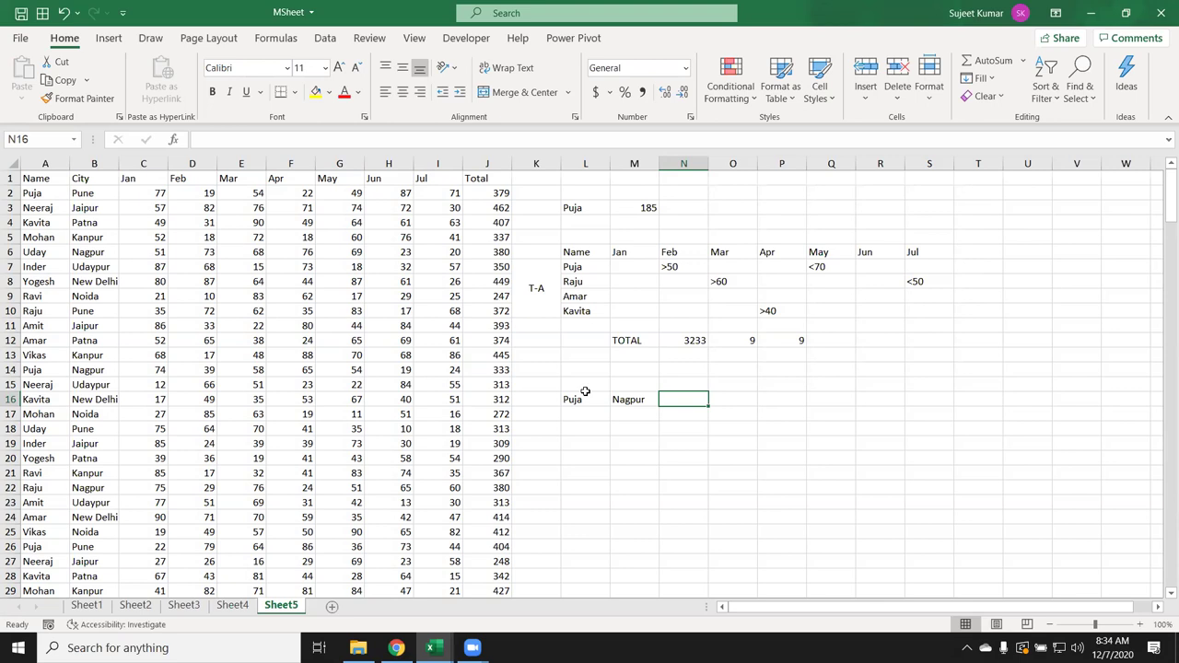
Step: Abandon the VLOOKUP attempt and start a DGET formula in N16 over database A1:J41
type("=")
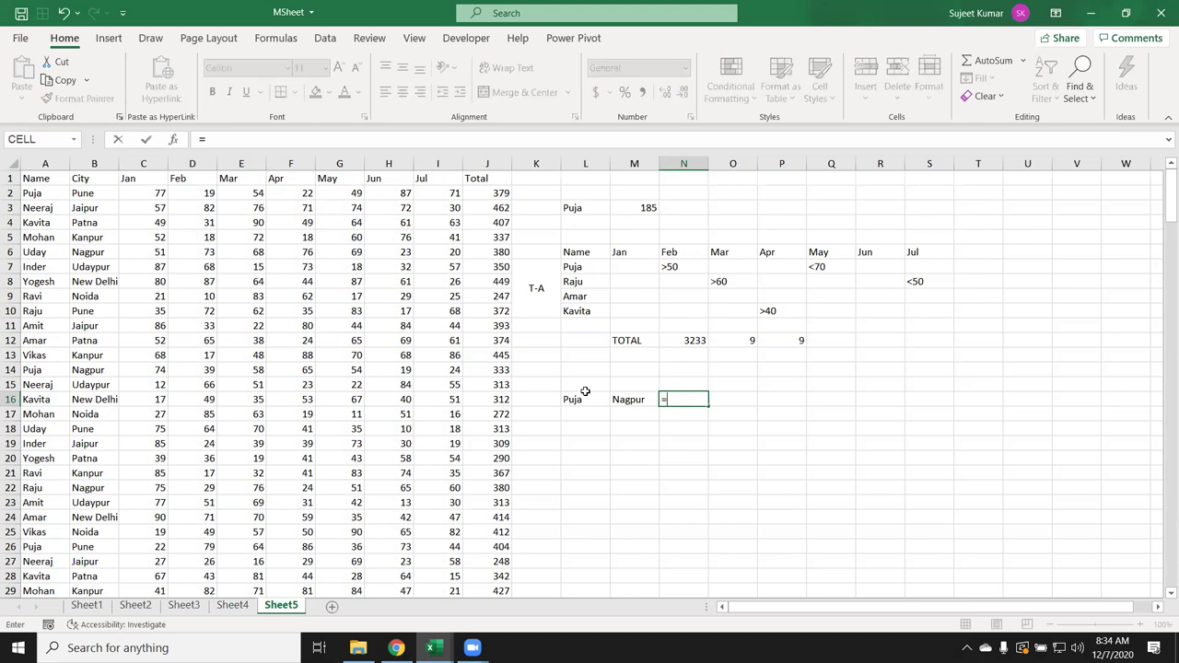
type("vl")
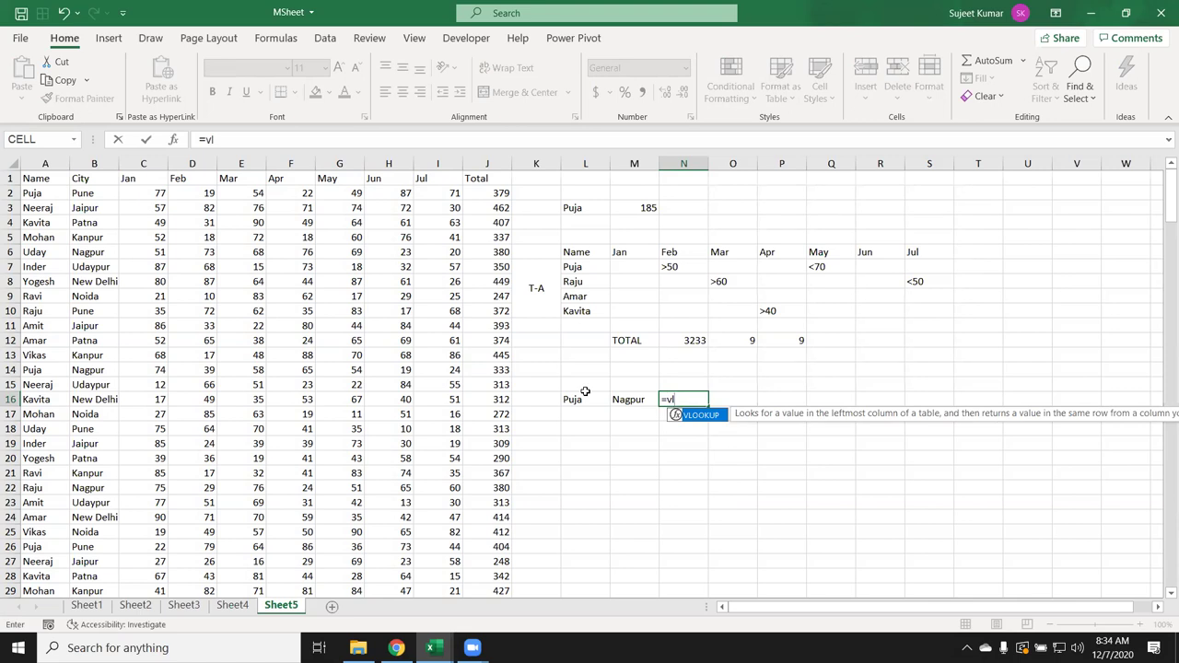
key("Escape")
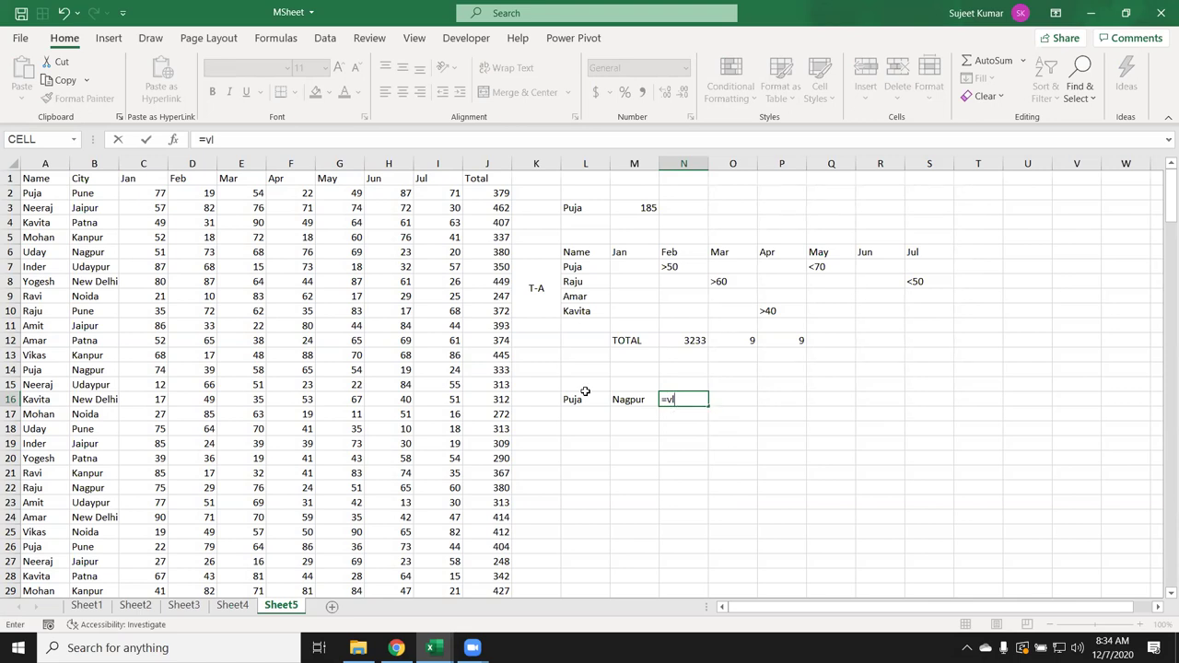
key("Escape")
type("=")
type("dge")
key("Tab")
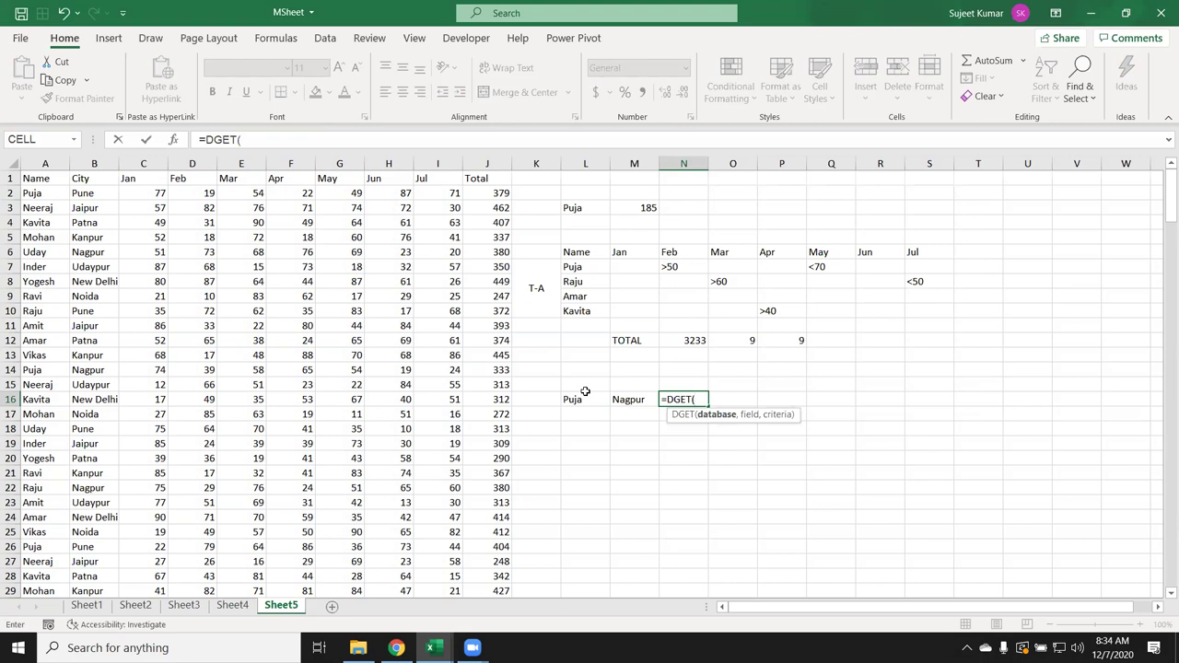
key("Left")
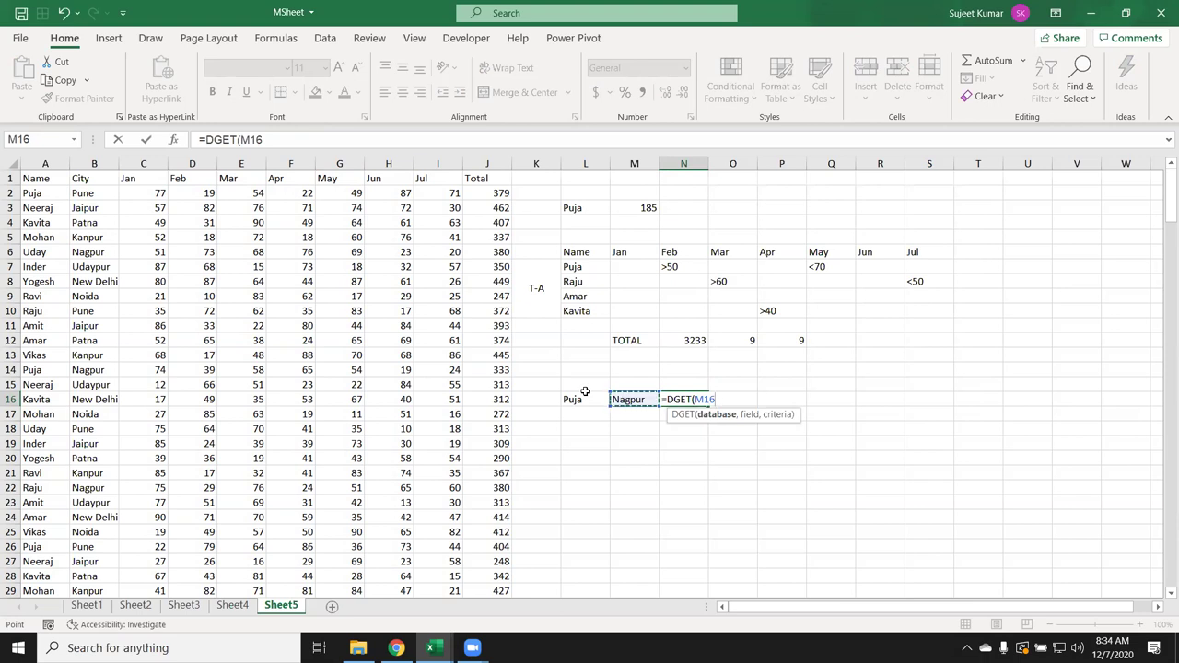
key("Left")
key("Left")
key("Left")
key("Left")
key("Left")
key("Left")
key("Left")
key("Left")
key("Left")
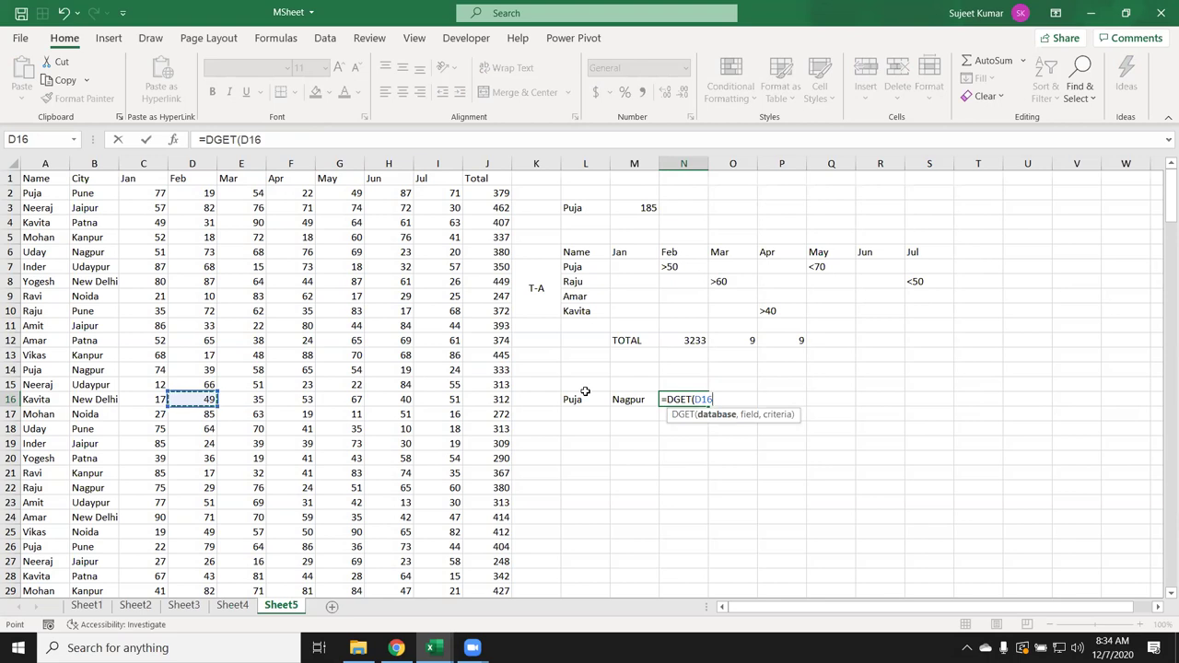
key("Left")
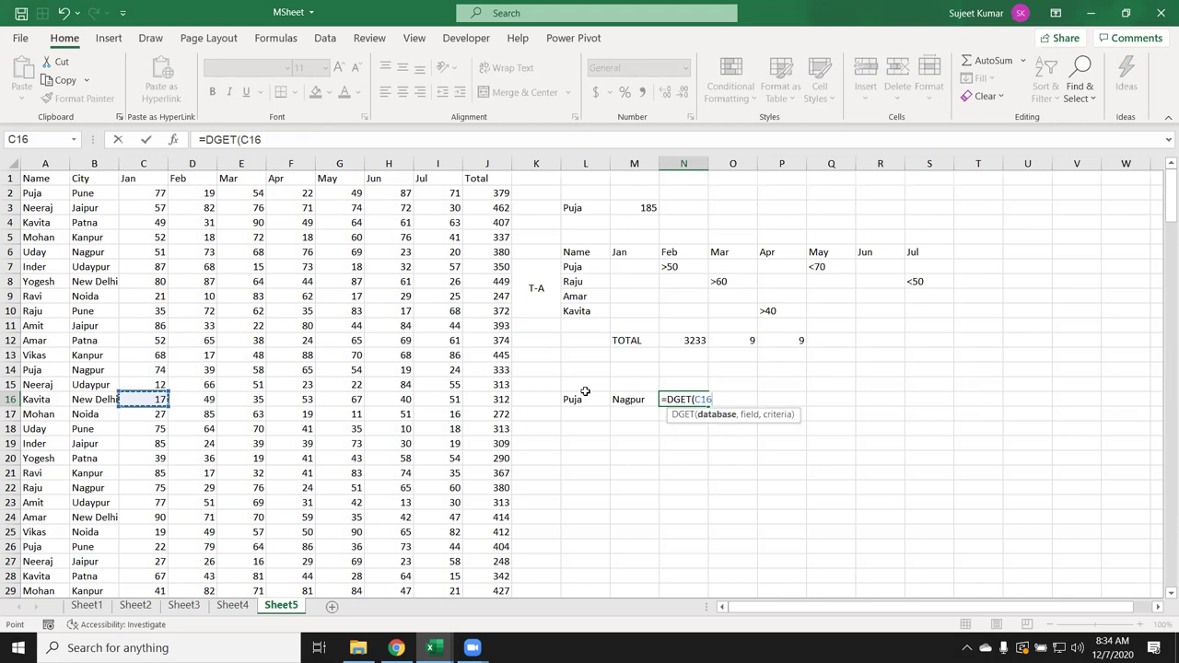
key("Right")
key("Right")
key("Right")
key("Right")
key("Right")
key("Right")
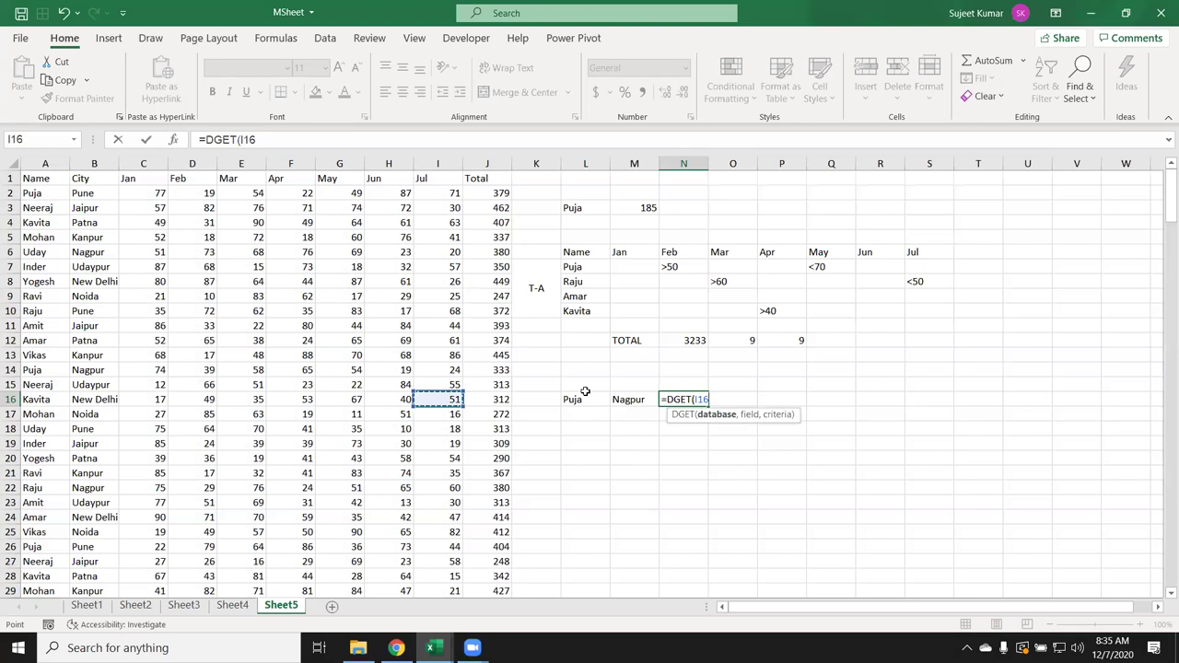
key("Left")
key("Left")
key("Left")
key("Left")
key("Left")
key("ctrl+Up")
key("ctrl+shift+Right")
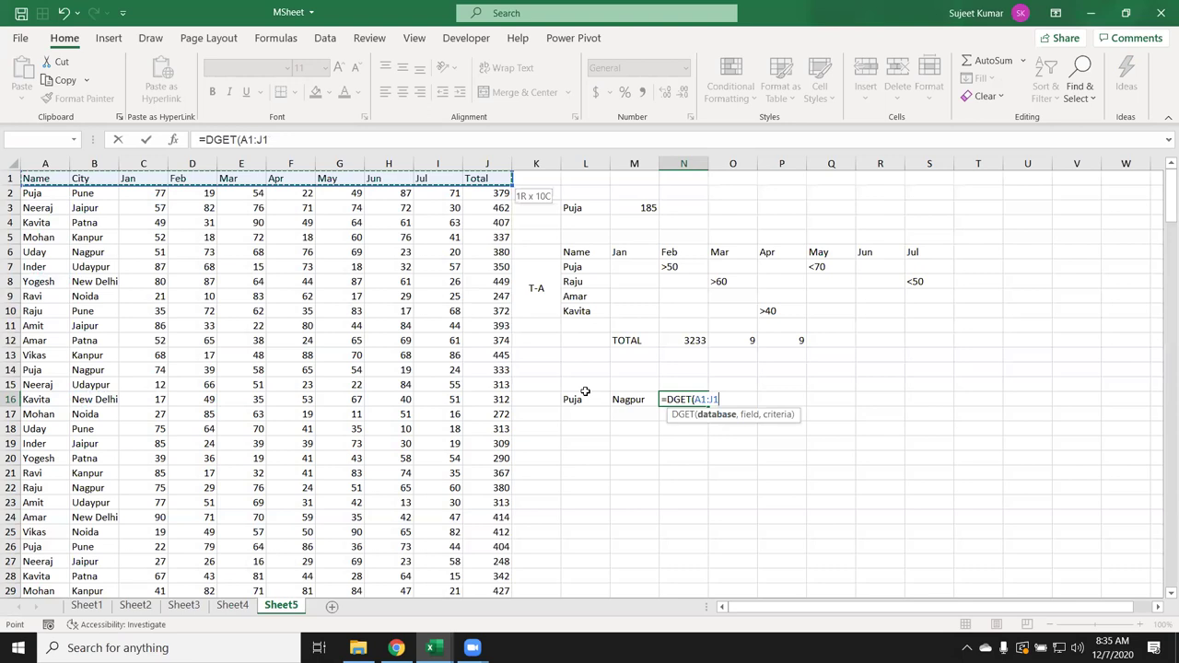
key("ctrl+shift+Down")
Step: Add J1 as the DGET field and L15:M16 as the criteria range
type(",")
key("Up")
key("Up")
key("Up")
key("Up")
key("Up")
key("Up")
key("Up")
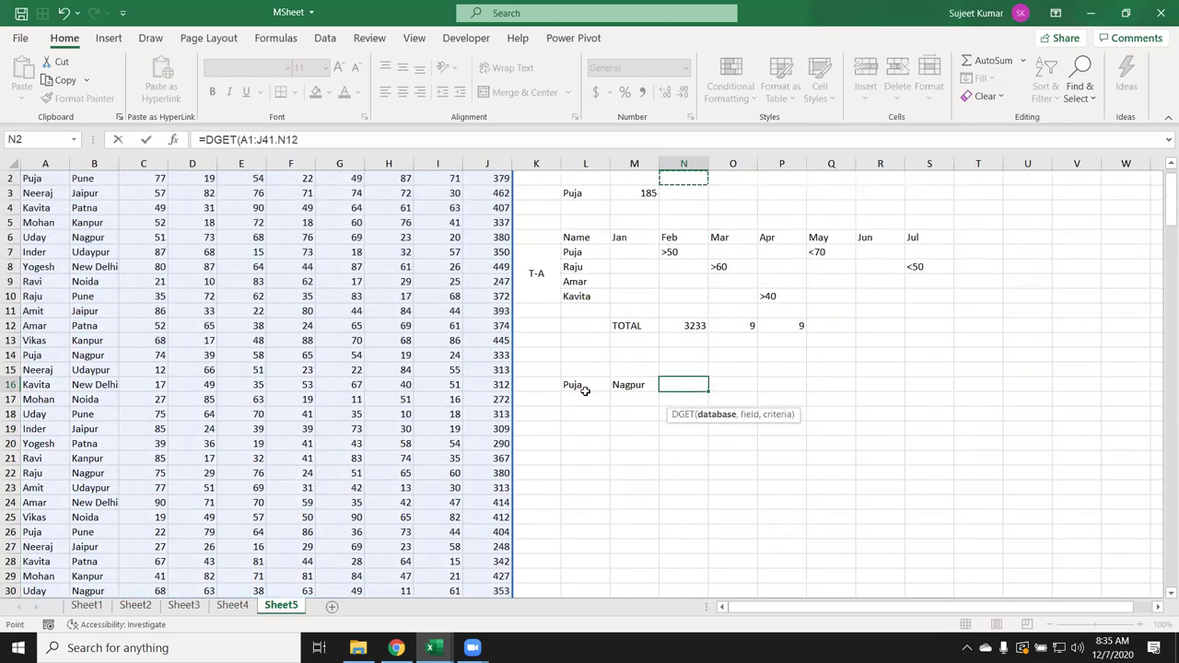
key("Up")
key("Left")
key("Left")
key("Left")
key("Left")
key("Left")
key("Right")
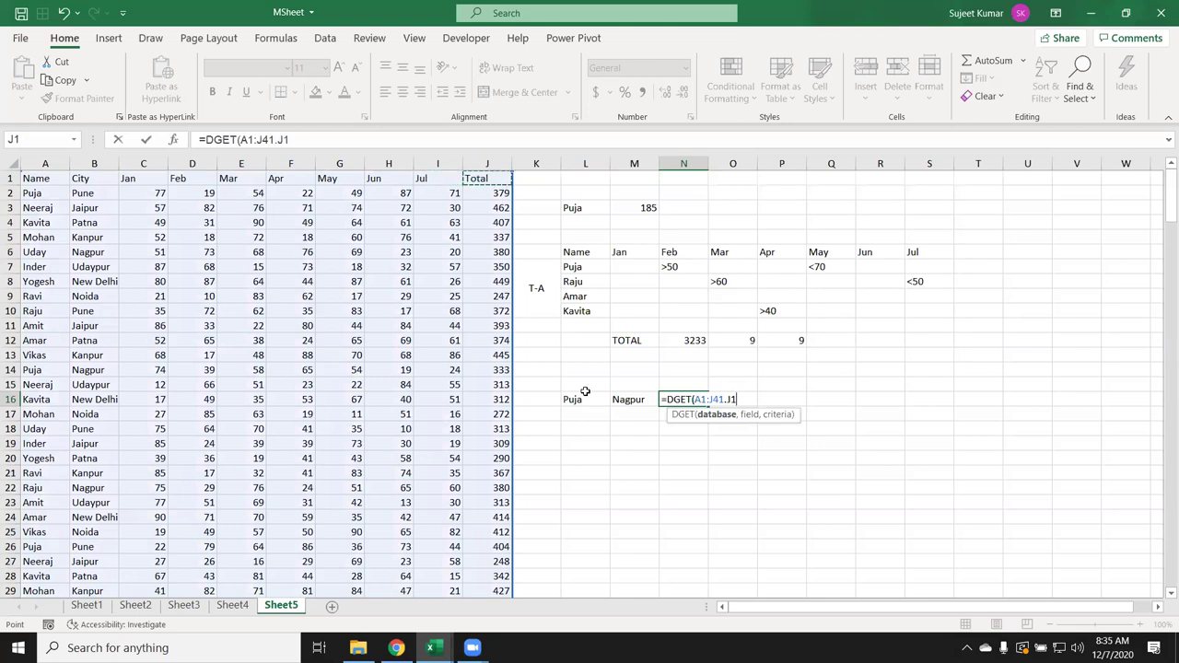
type(",")
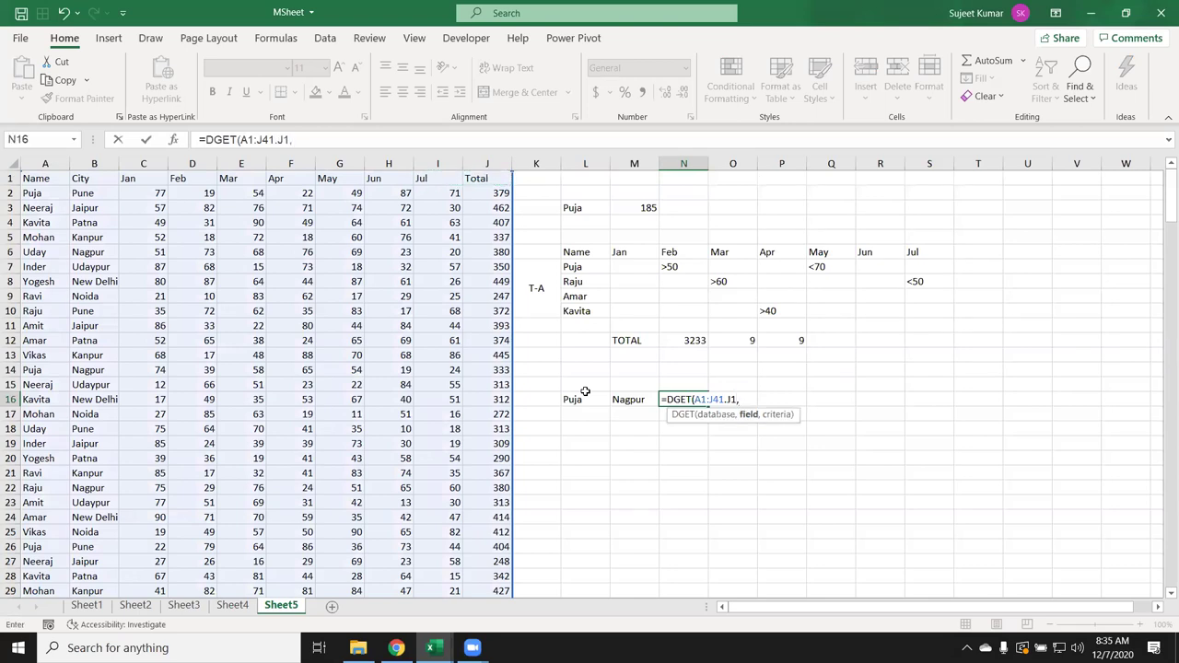
key("Left")
key("Left")
key("Left")
key("Up")
key("Right")
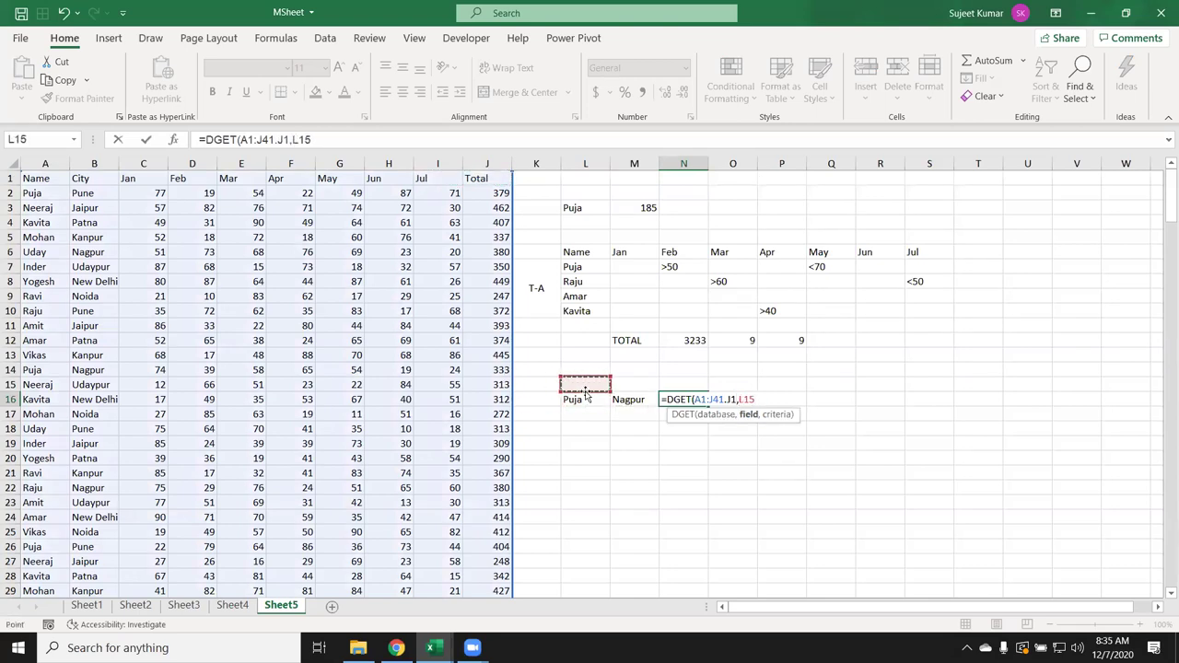
key("shift+Right")
key("shift+Down")
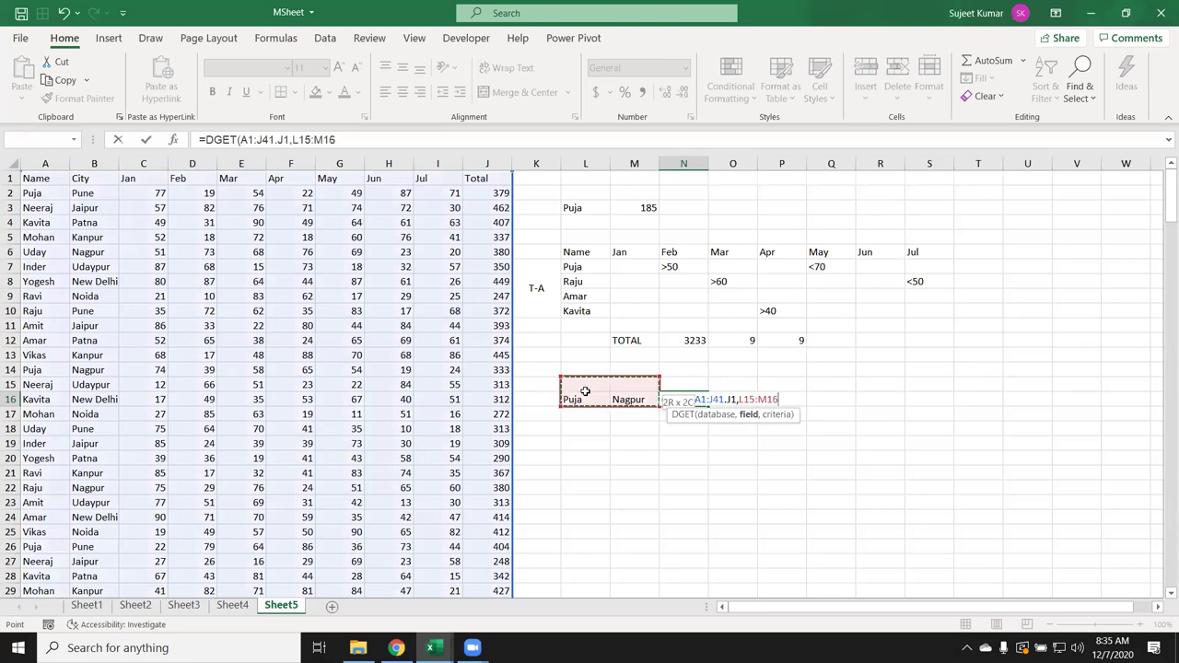
Step: Commit =DGET(A1:J41,J1,L15:M16) in N16, which shows #VALUE!, and move to L15
key("Return")
key("Return")
key("Return")
key("Return")
key("Left")
key("Left")
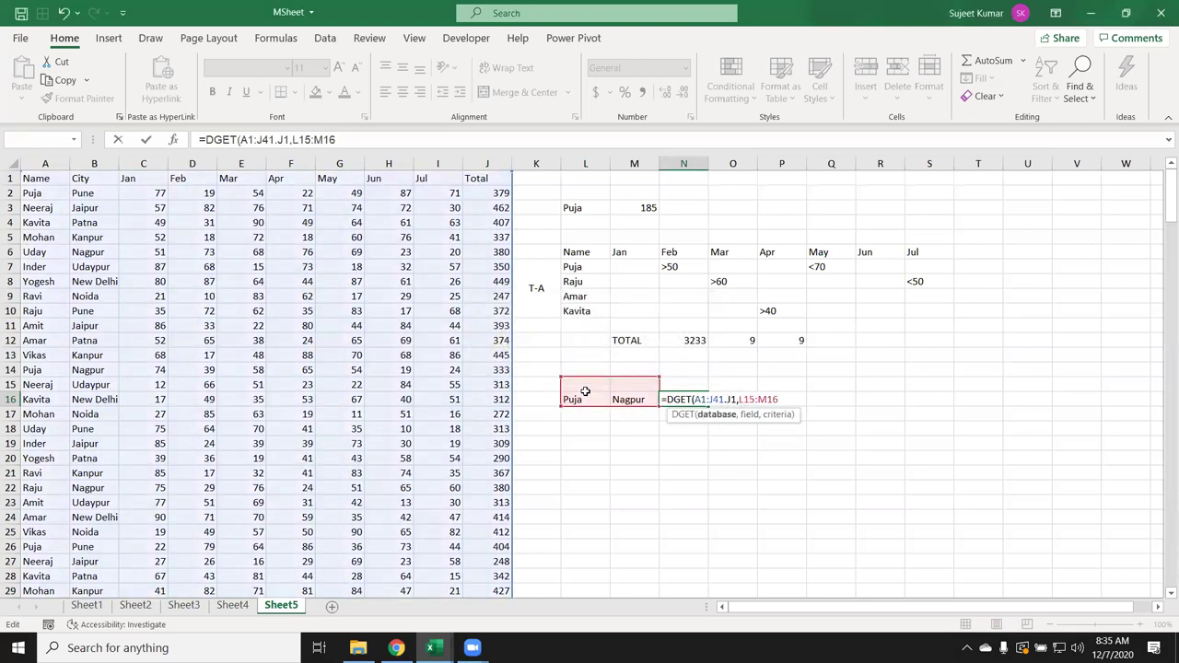
key("Right")
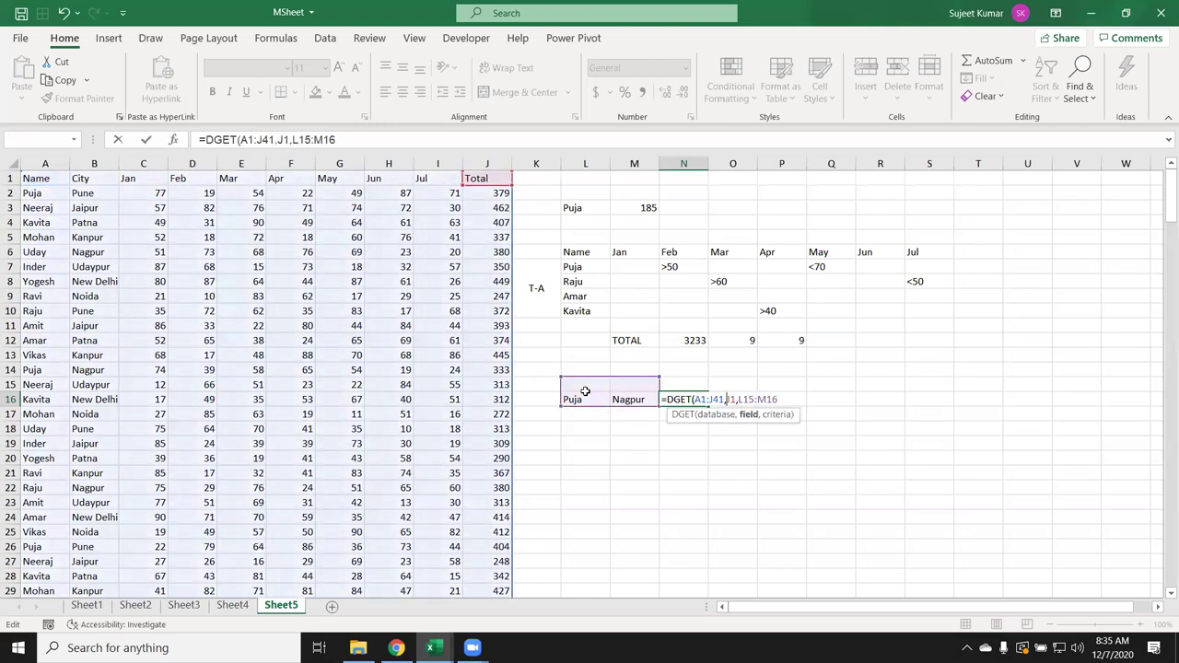
key("Return")
key("Up")
key("Left")
key("Up")
key("Left")
Step: Add criteria headers Name in L15 and City in M15
type("Name")
key("Tab")
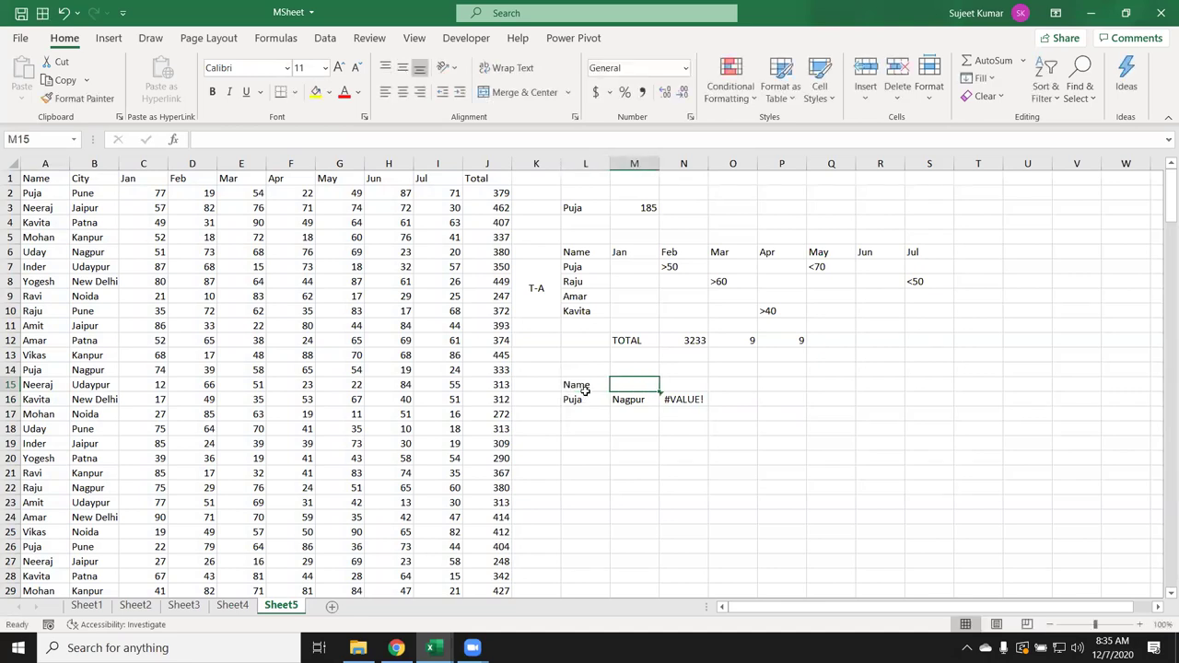
type("City")
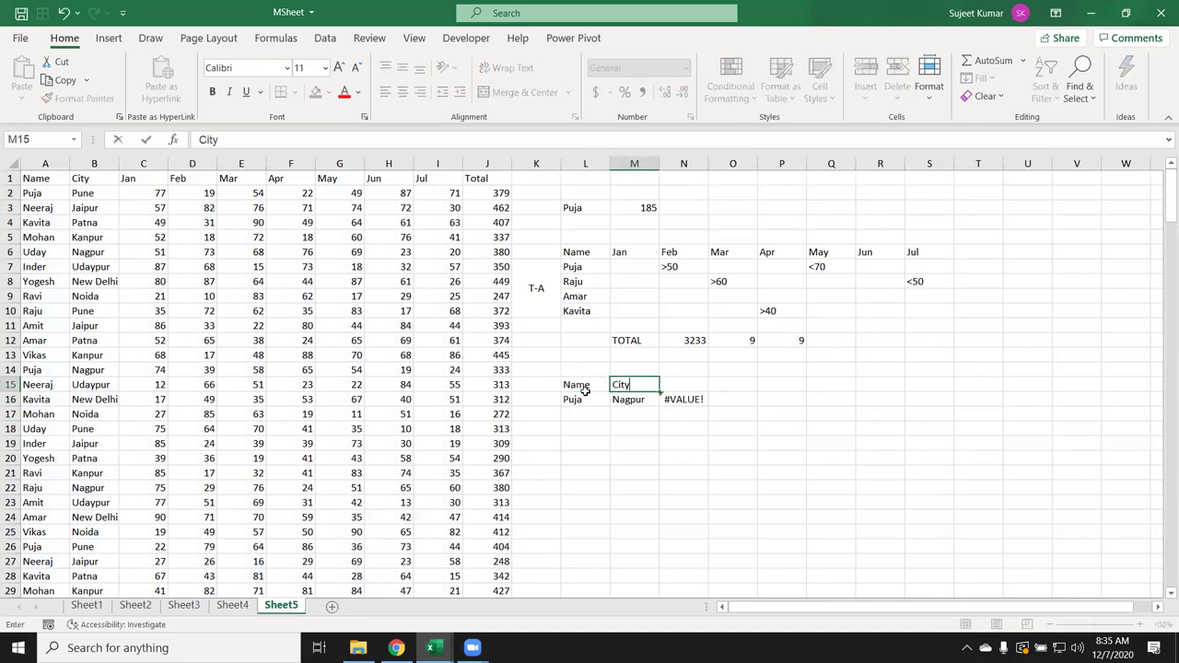
key("Return")
Step: Change Puja's city in B26 to MUZ
key("Up")
key("Right")
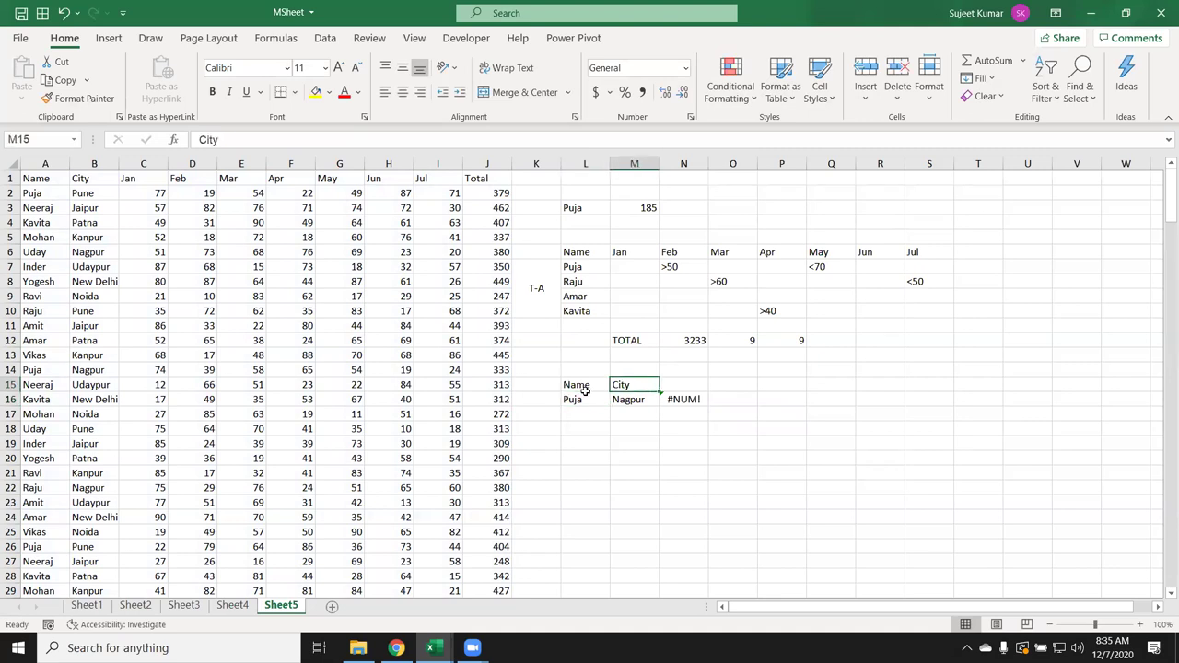
key("Right")
key("Down")
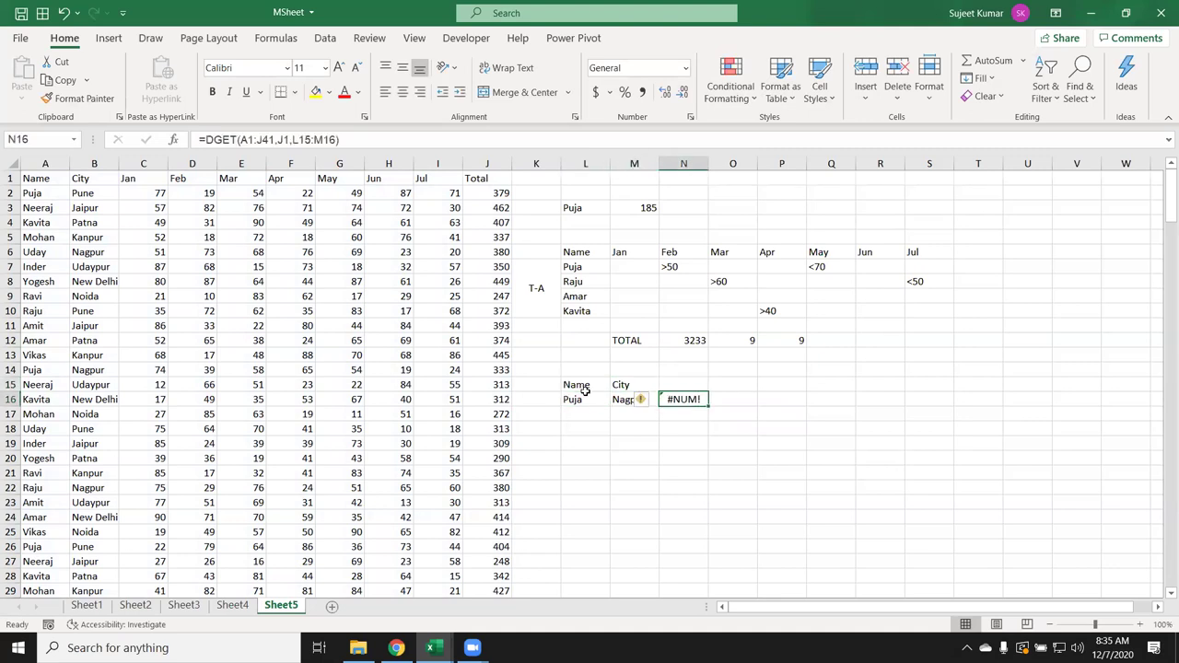
key("Left")
key("Left")
key("Left")
key("Left")
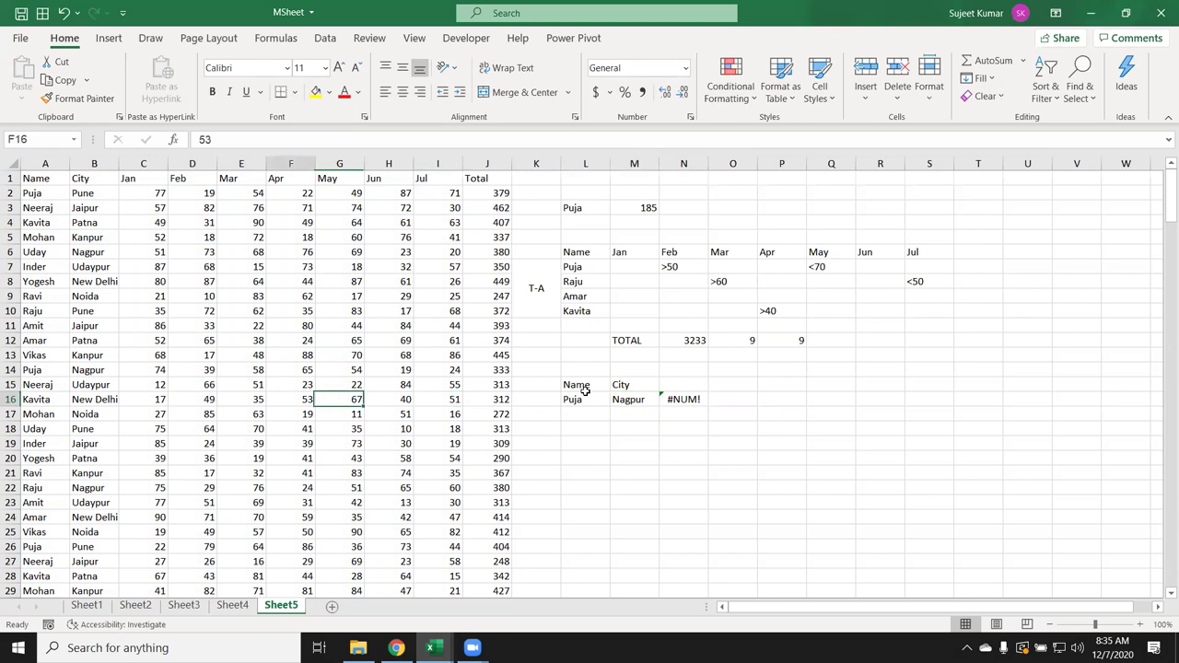
key("Left")
key("Left")
key("Left")
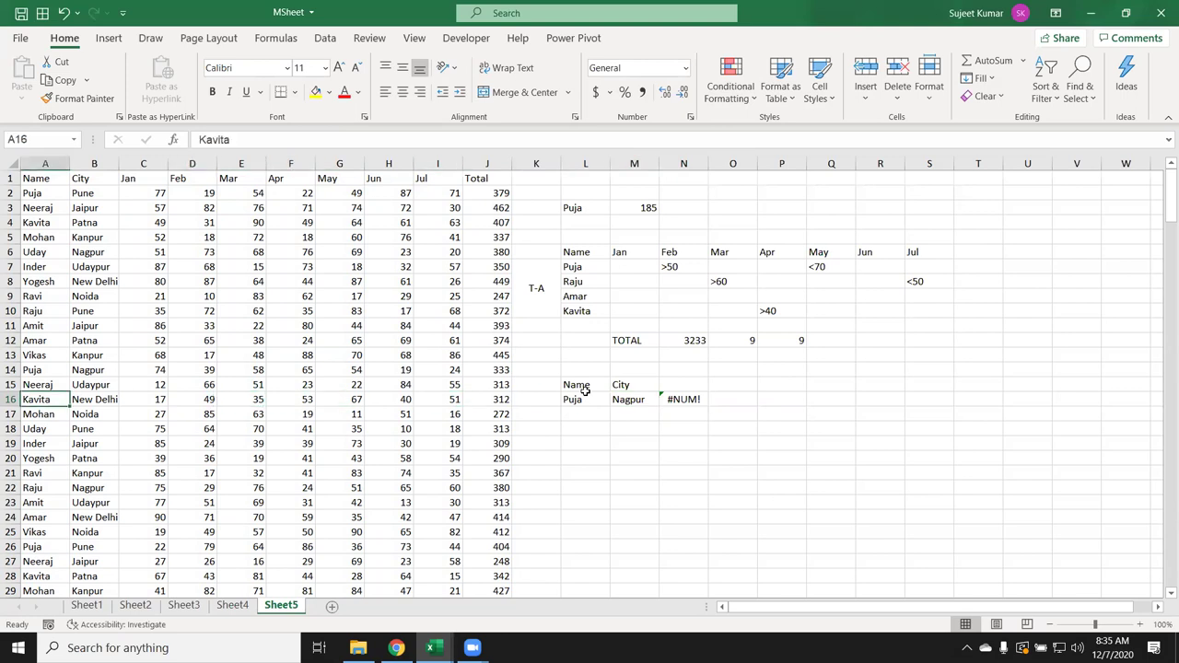
key("Down")
key("Down")
key("Down")
key("Down")
key("Down")
key("Down")
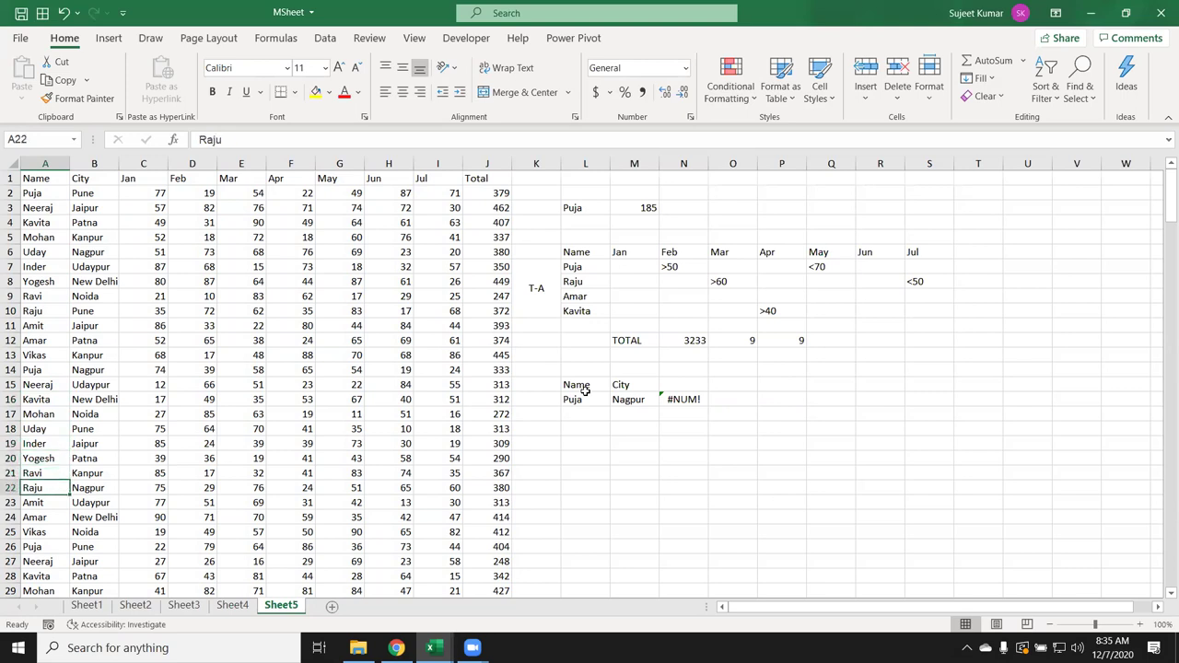
key("Down")
key("Down")
key("Down")
key("Down")
key("Down")
key("Up")
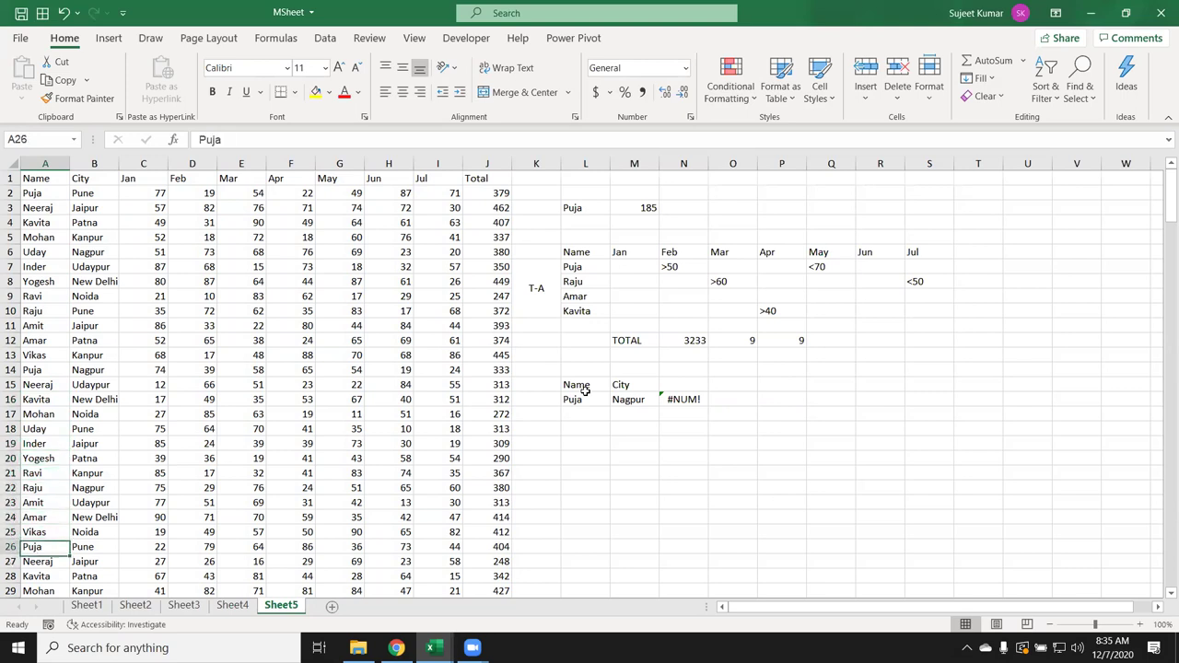
key("Right")
type("MUZ")
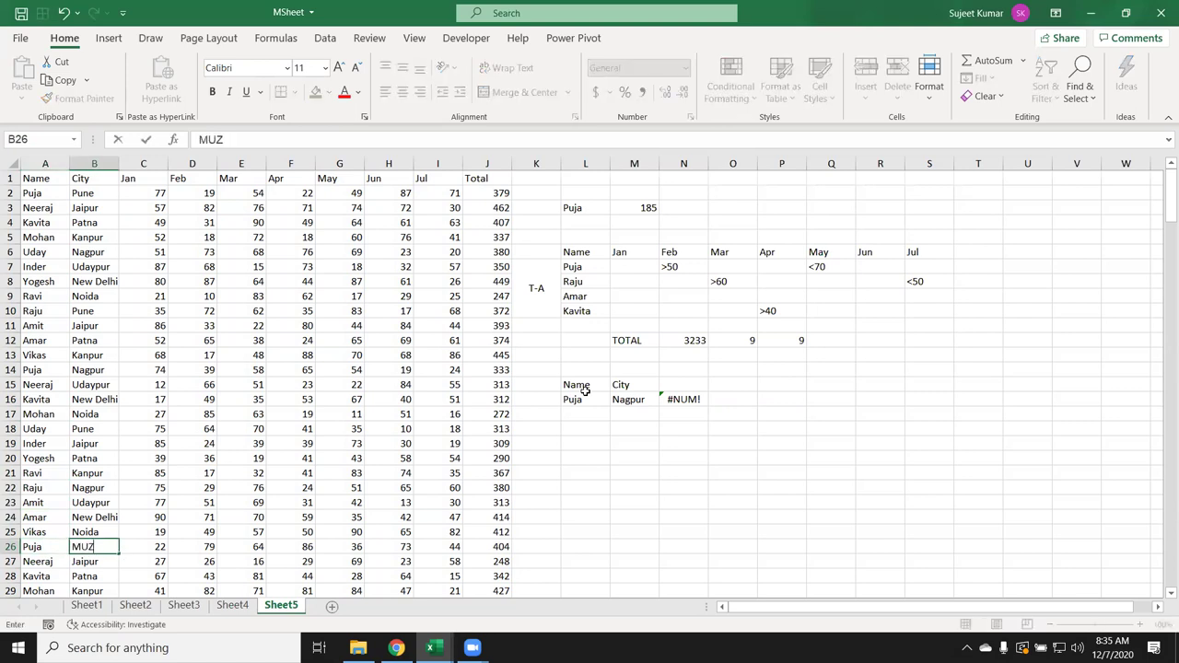
key("Return")
Step: Set the criteria city in M16 to Muz so N16 returns 404
left_click(615, 398)
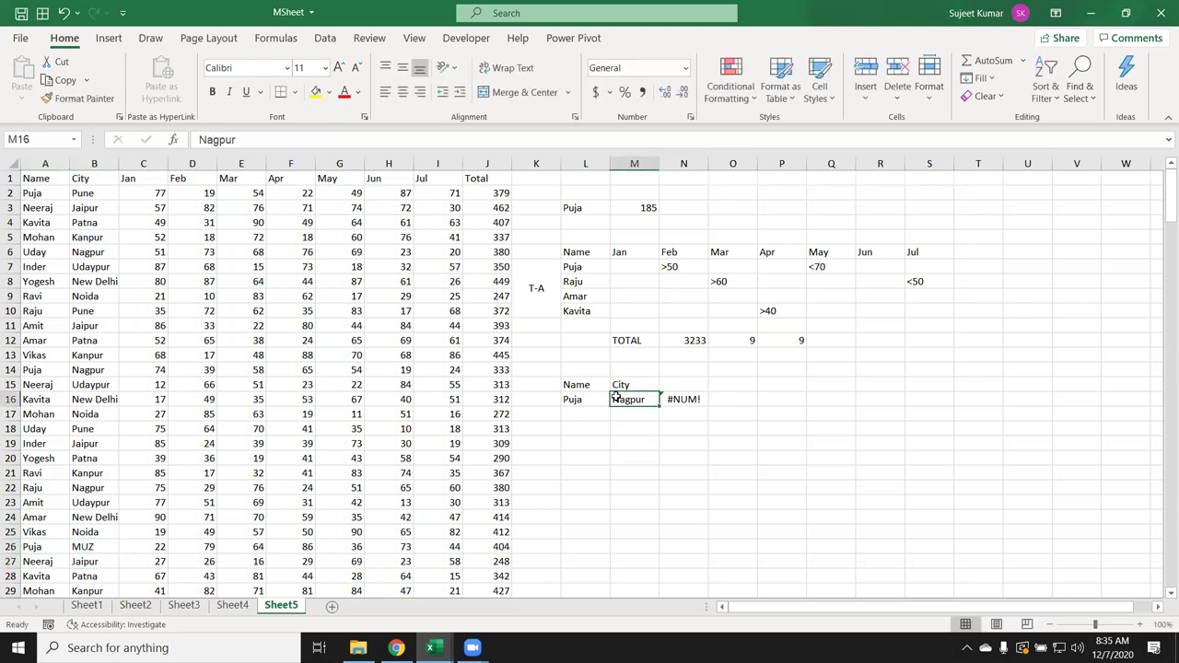
type("Muz")
key("Return")
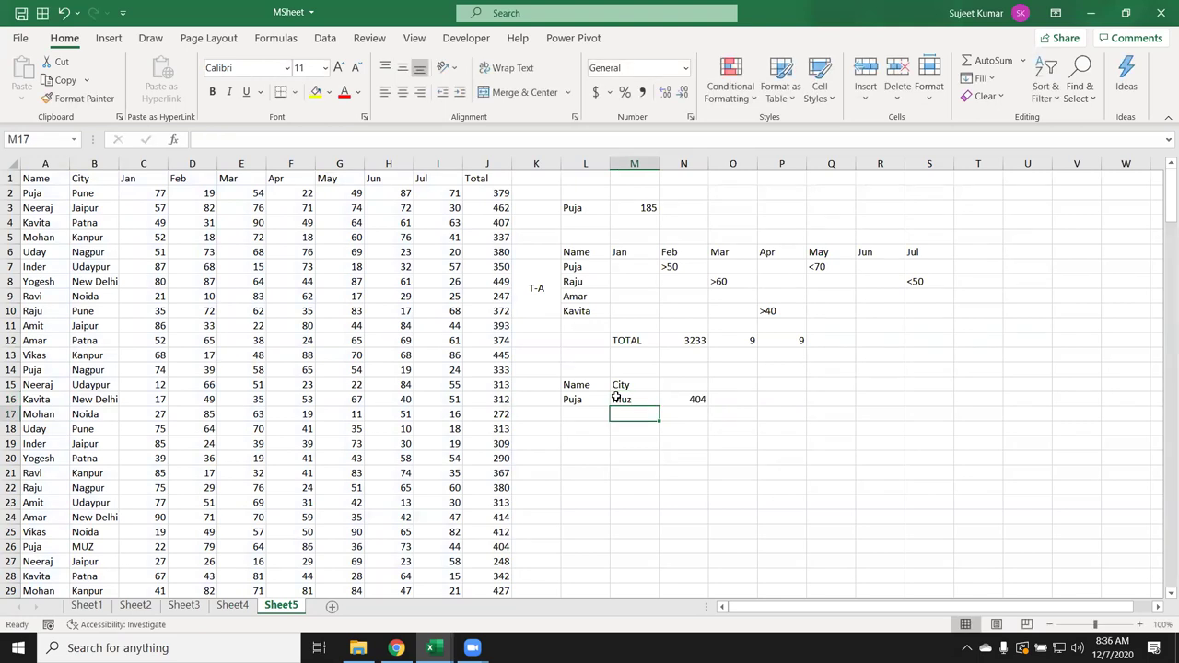
key("Up")
key("Right")
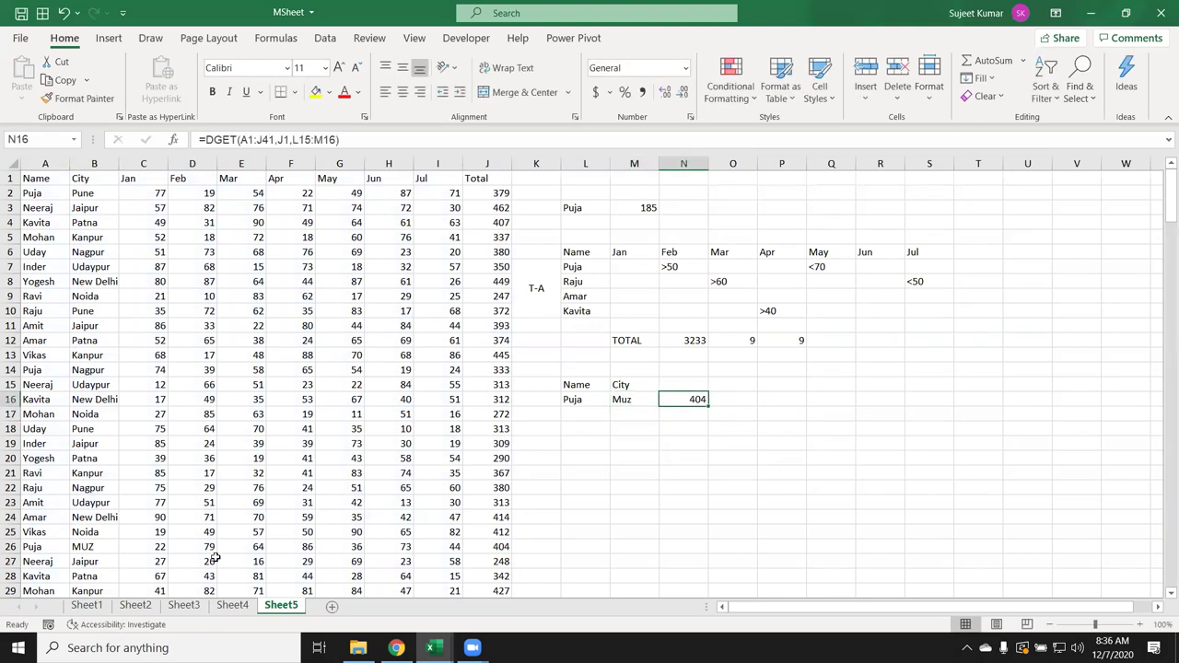
Step: Fill Puja and MUZ from row 26 down into row 27, making N16 show #NUM!
mouse_move(498, 550)
left_mouse_down()
mouse_move(74, 561)
mouse_move(30, 547)
left_mouse_up()
scroll(30, 546, "down", 1)
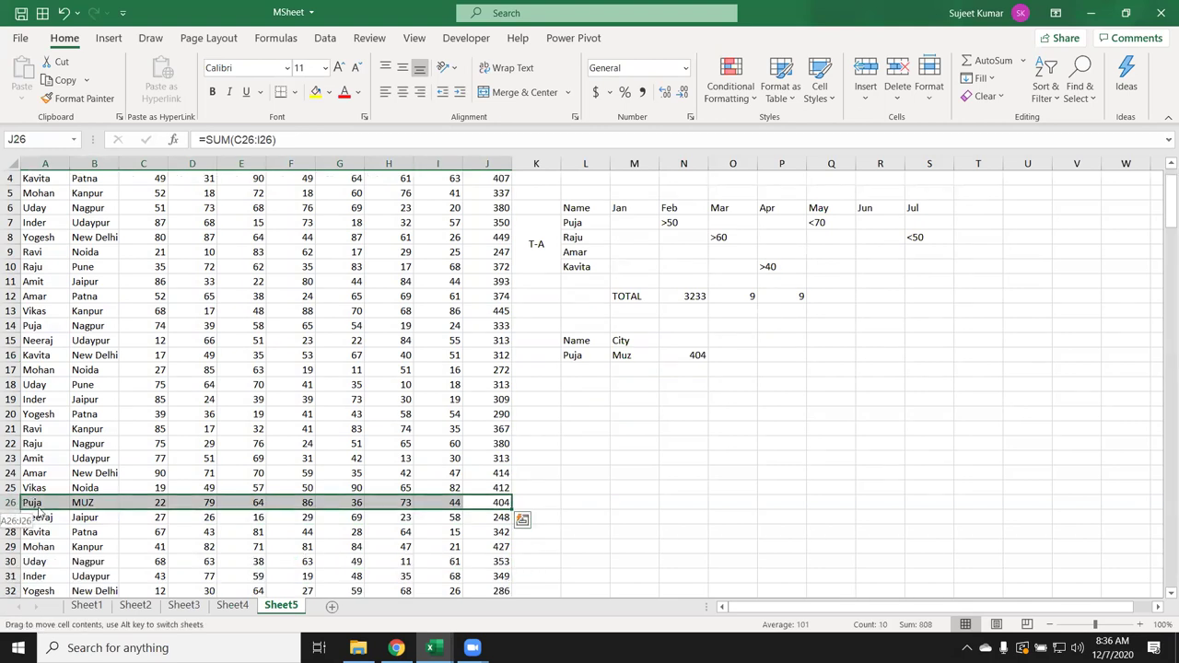
left_click_drag(32, 505, 72, 513)
key("ctrl+d")
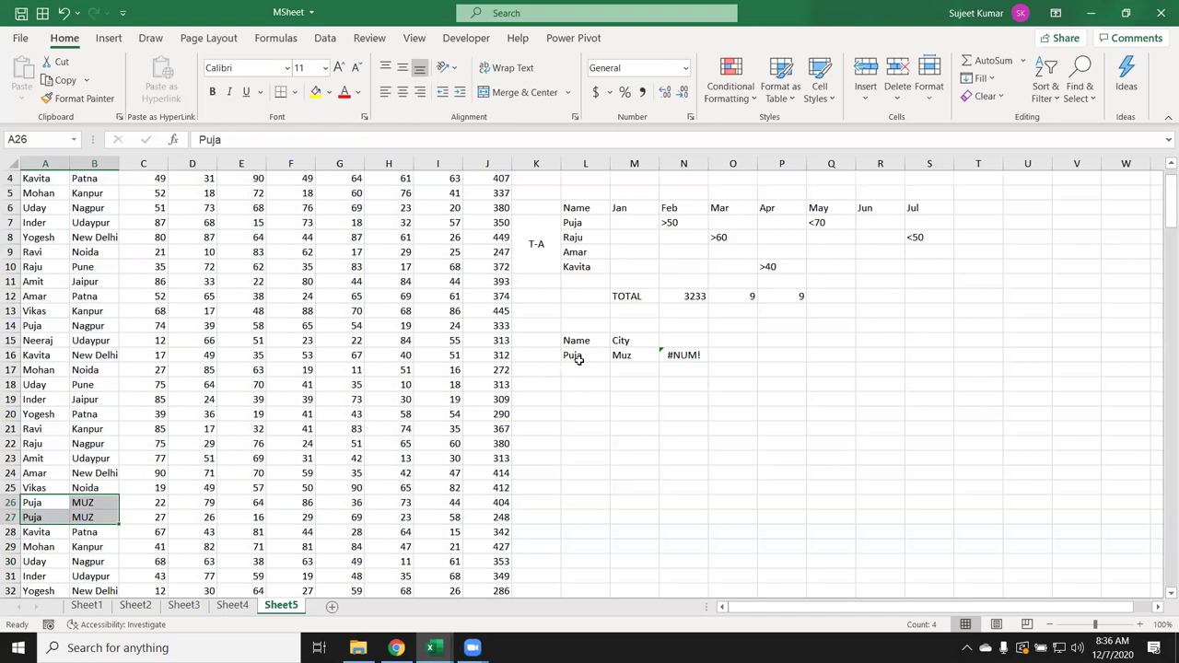
left_click(665, 356)
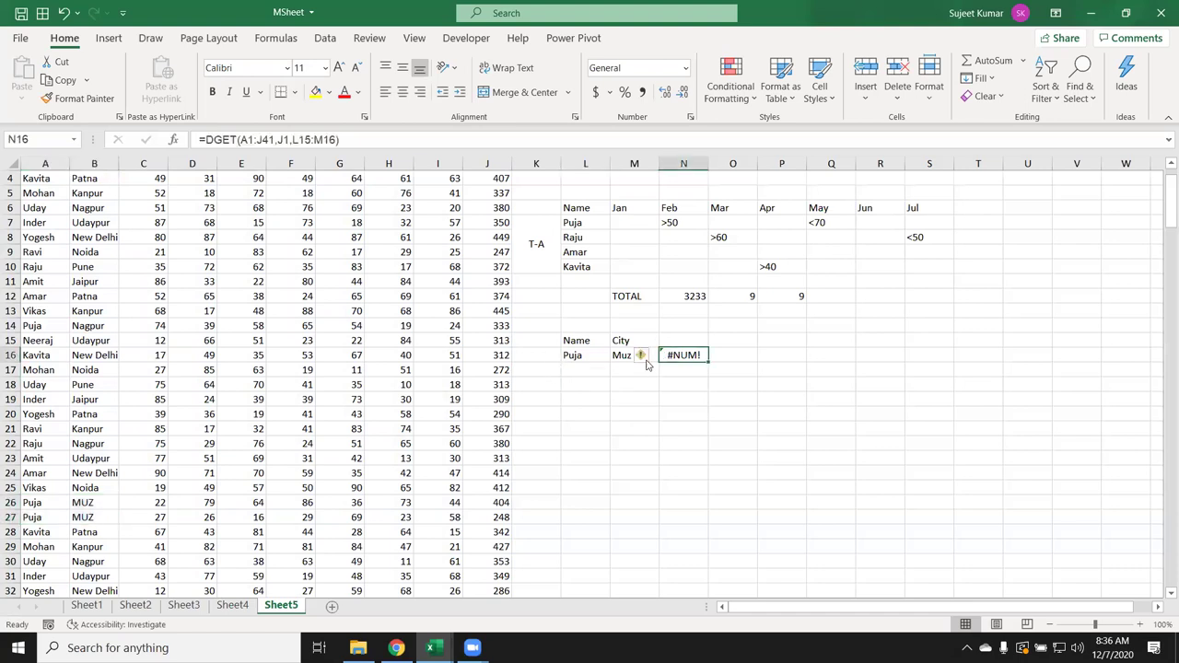
left_click(660, 398)
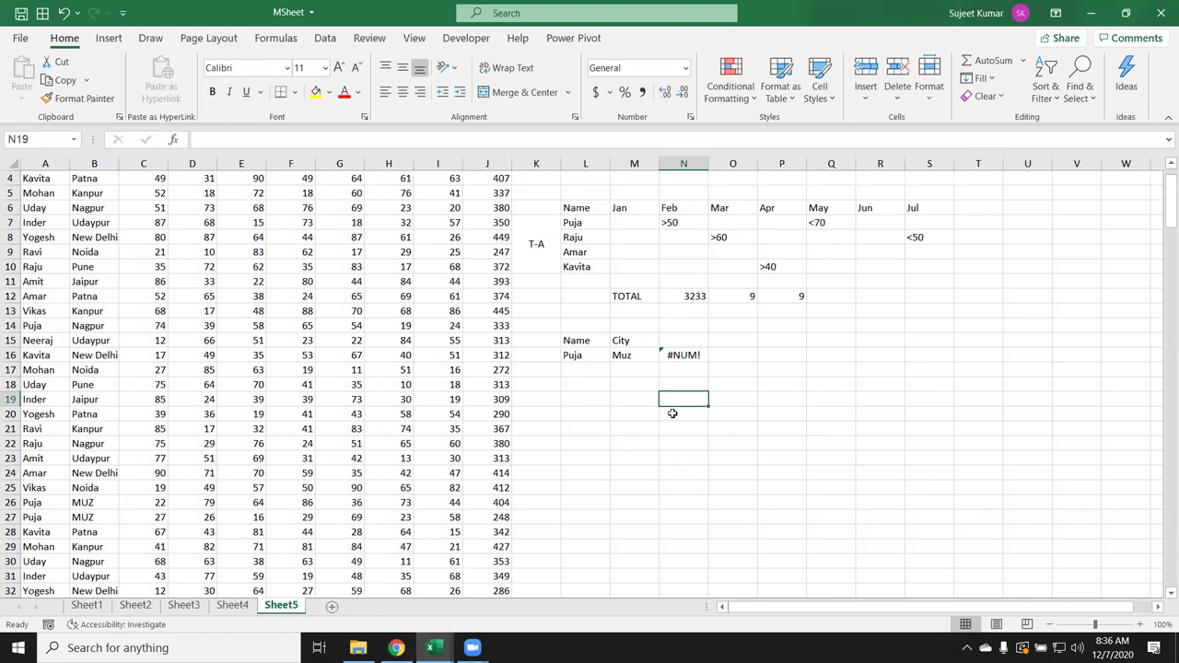
Step: Enter =CELL("filename") in N19 to display the workbook's full file path
type("=")
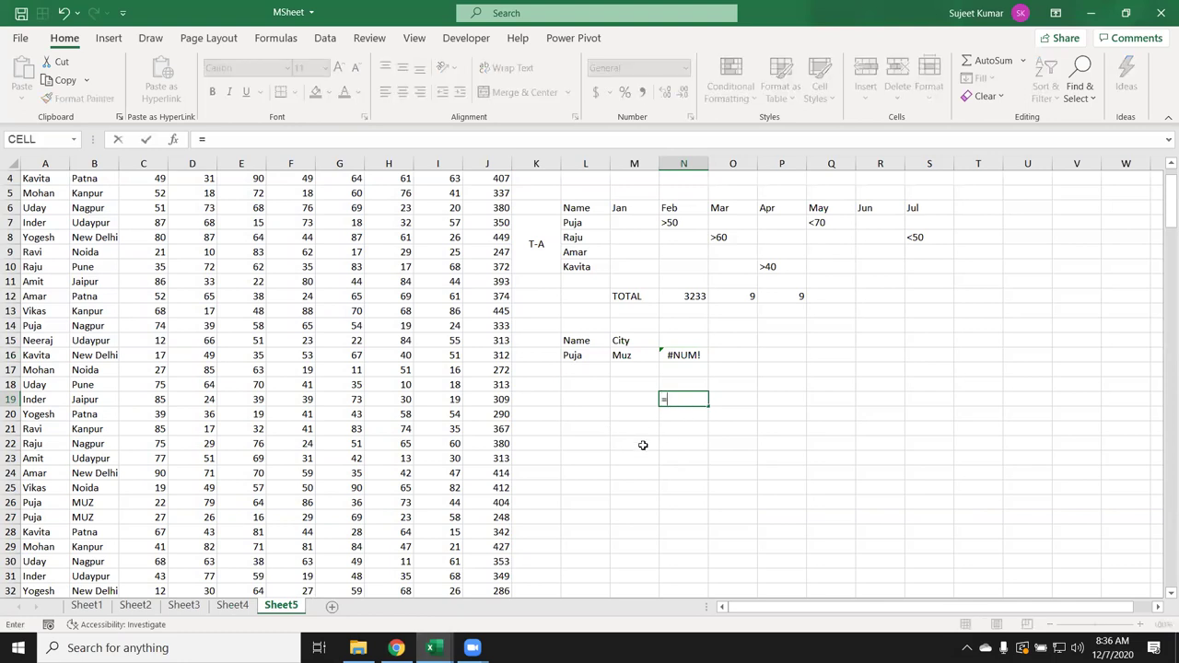
type("ce")
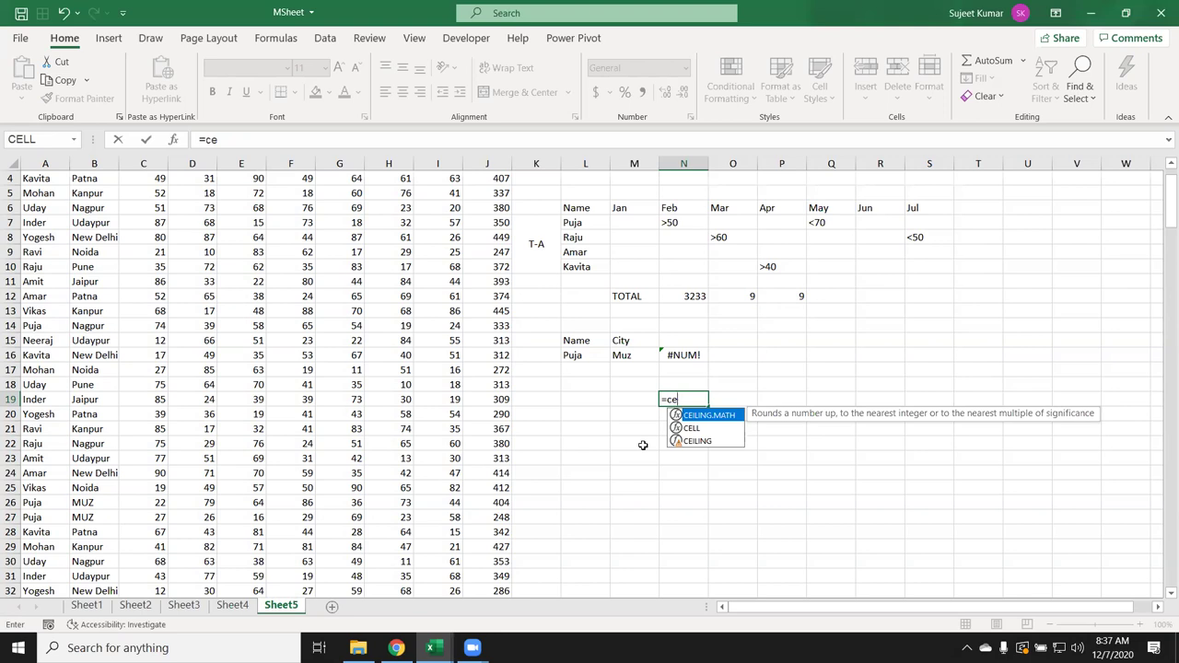
key("Down")
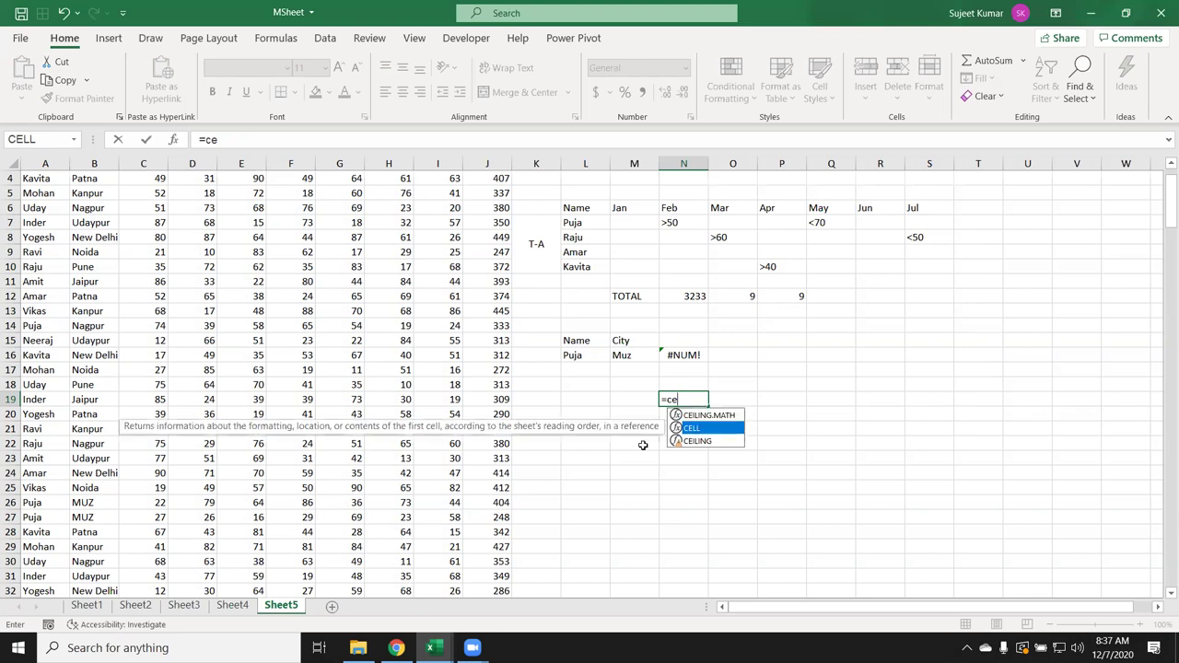
key("Tab")
key("Down")
key("Down")
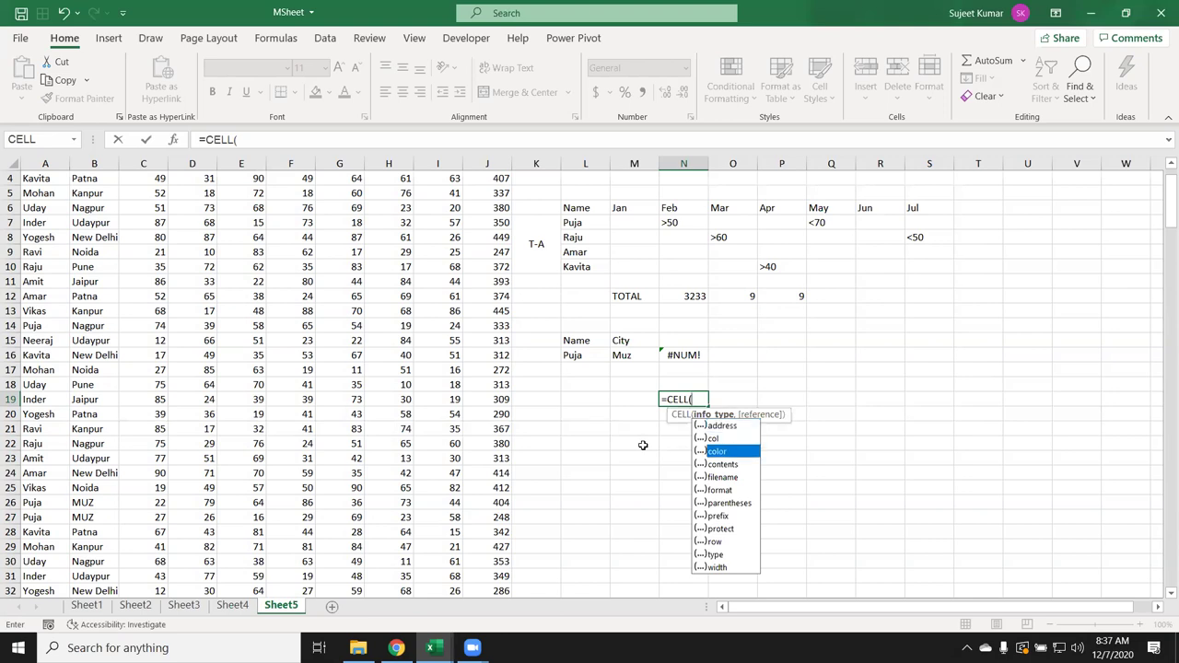
key("Down")
key("Down")
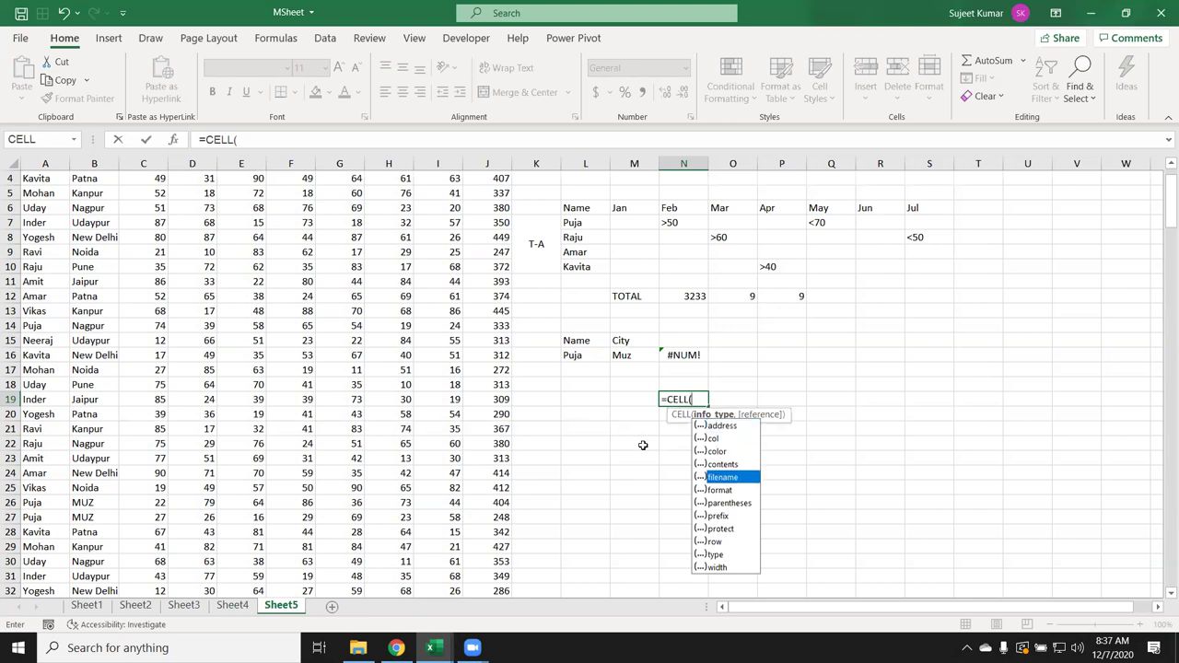
key("Tab")
type(")")
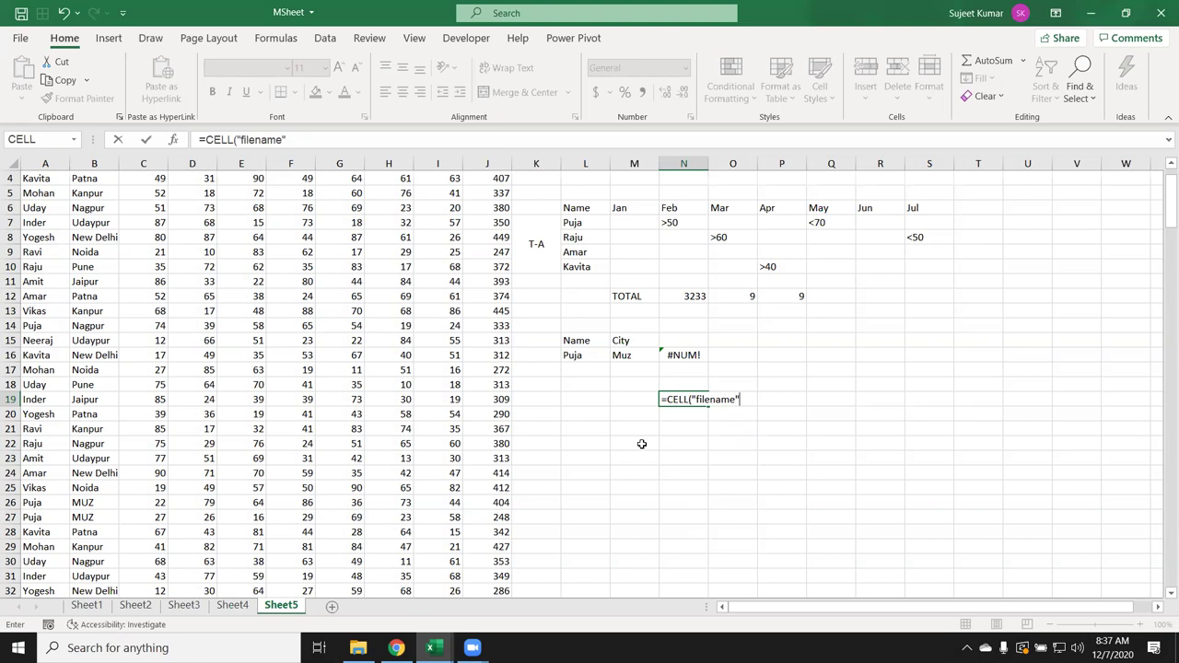
key("Return")
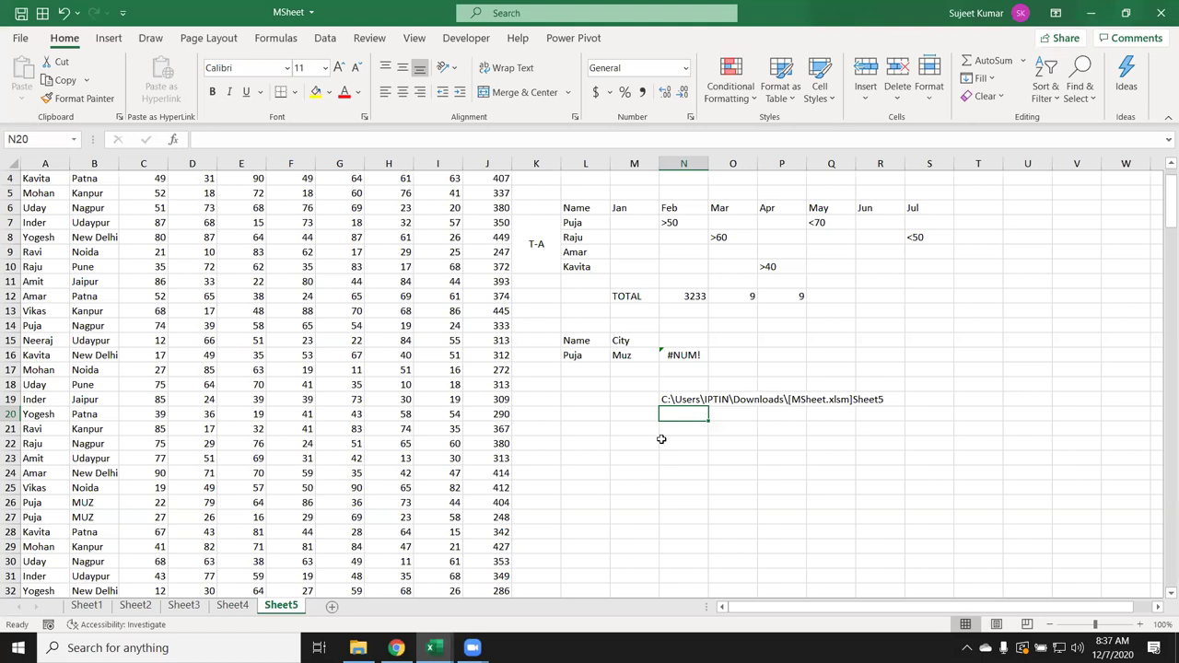
Step: Start a FIND formula in N20
left_click(715, 405)
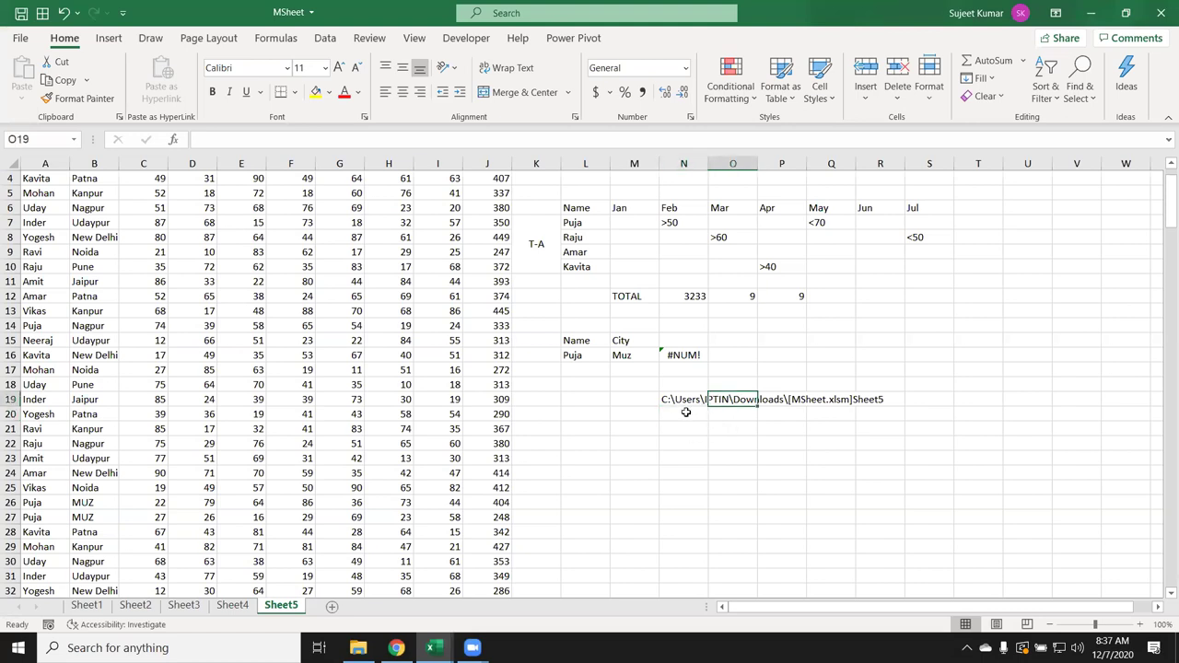
left_click(678, 414)
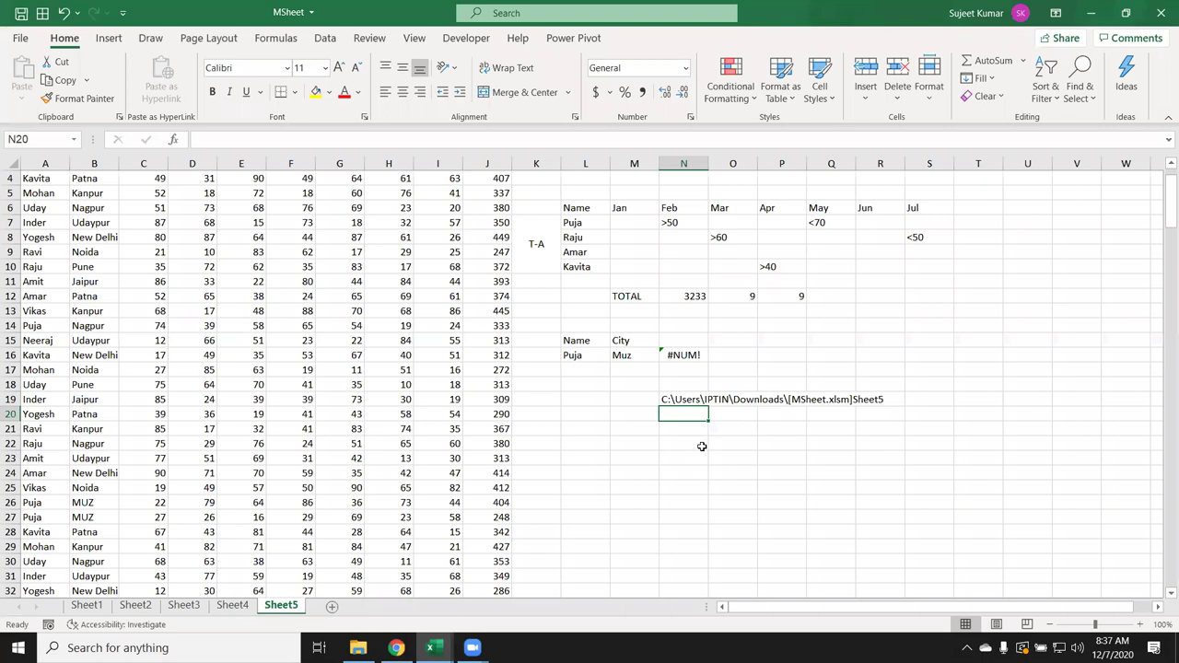
type("=")
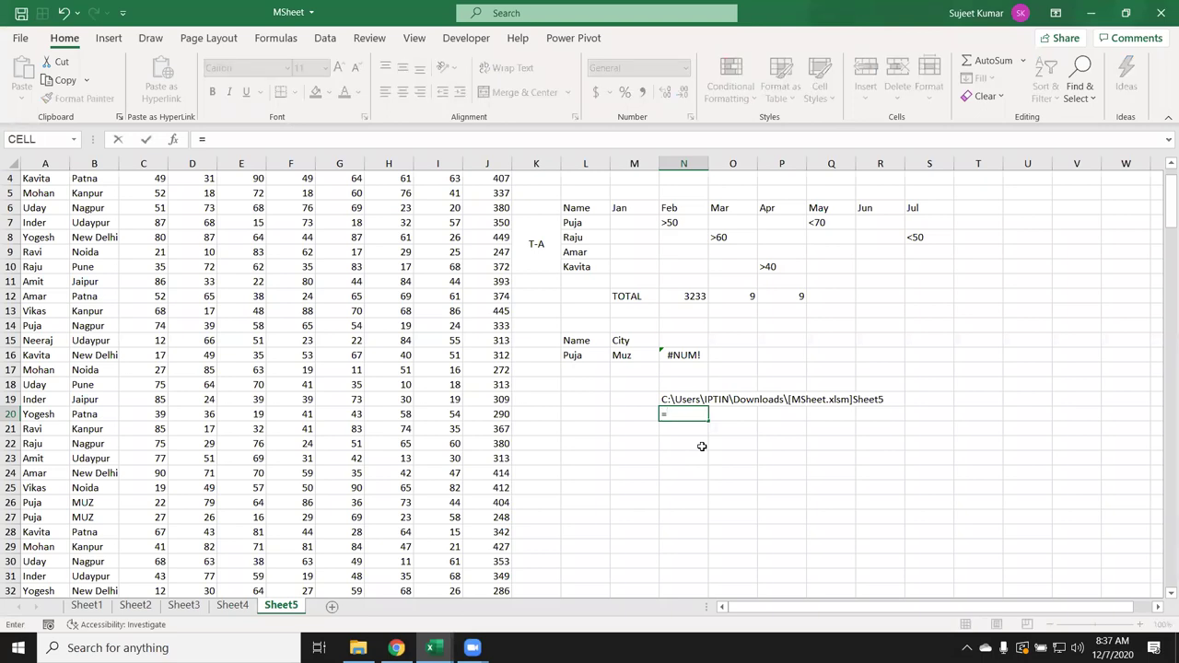
type("fi")
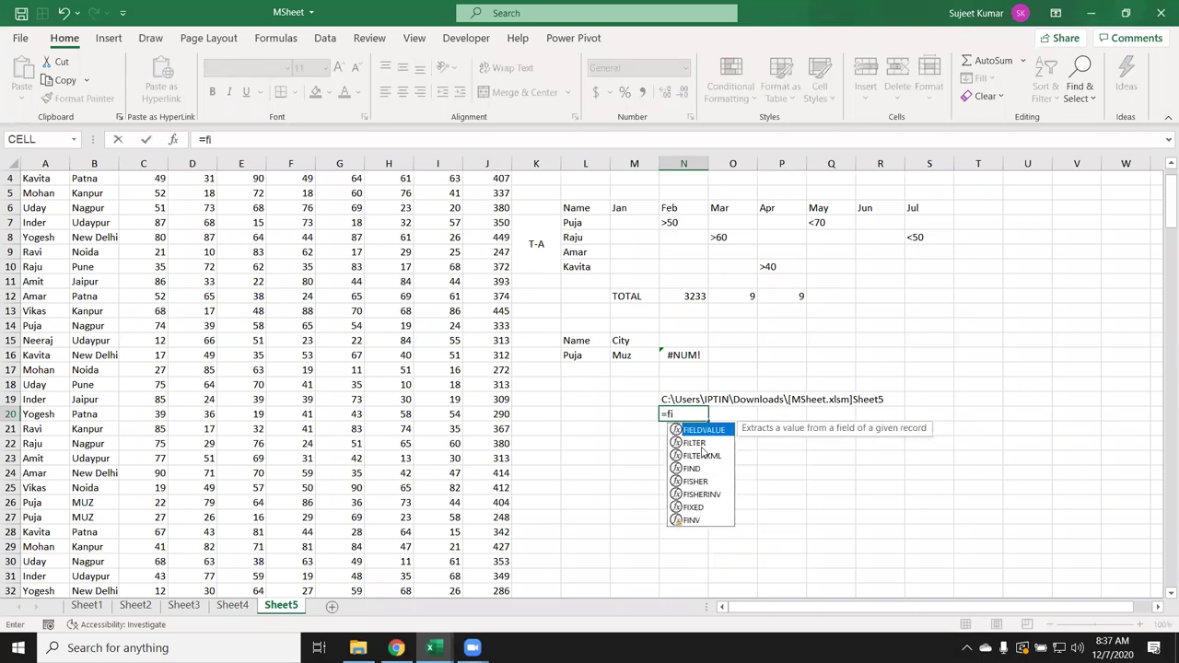
type("nd")
Step: Enter =FIND("]",N19,1) in N20, returning 38 as the bracket position
key("Tab")
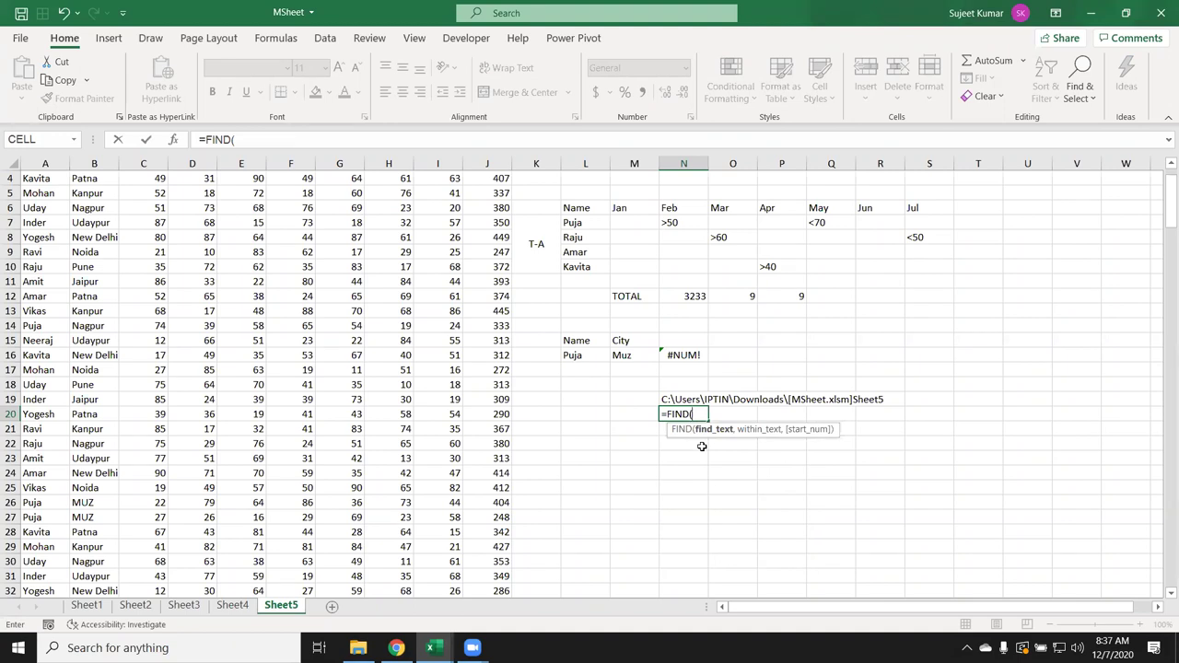
type("\"")
type(")\"")
key("BackSpace")
key("BackSpace")
type("]\",")
key("Up")
type(",1")
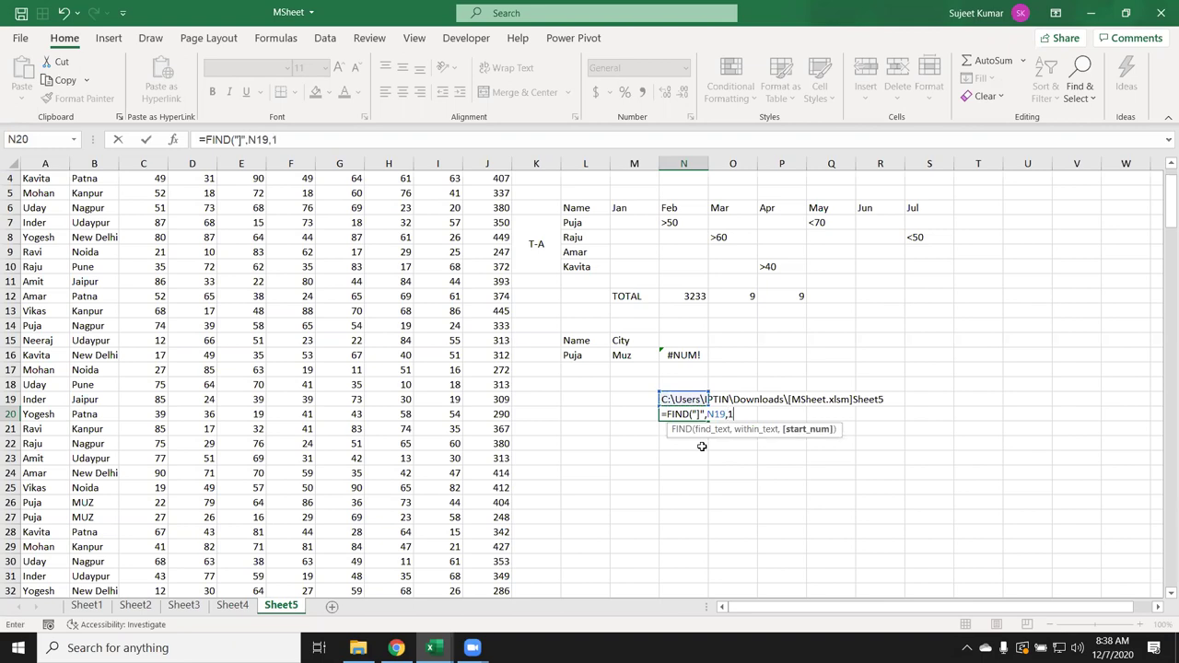
key("Return")
key("Up")
key("Right")
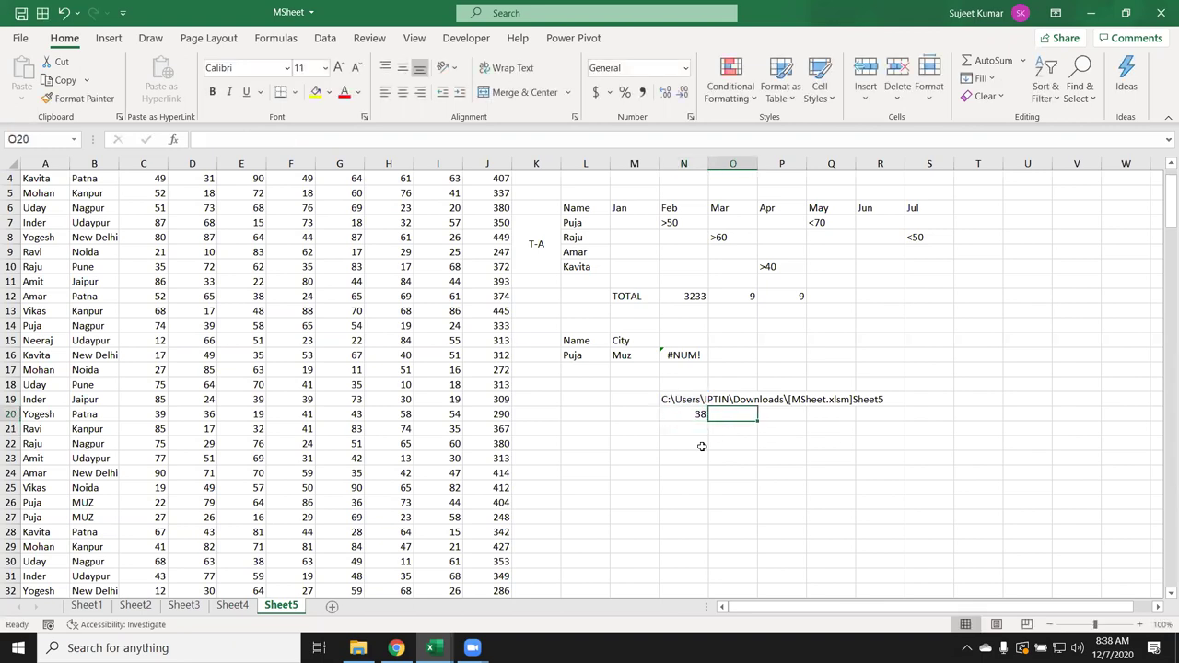
Step: Enter =RIGHT(N19,LEN(N19)-N20) in O20, accepting the suggested correction, to get Sheet5
type("=RIGHT")
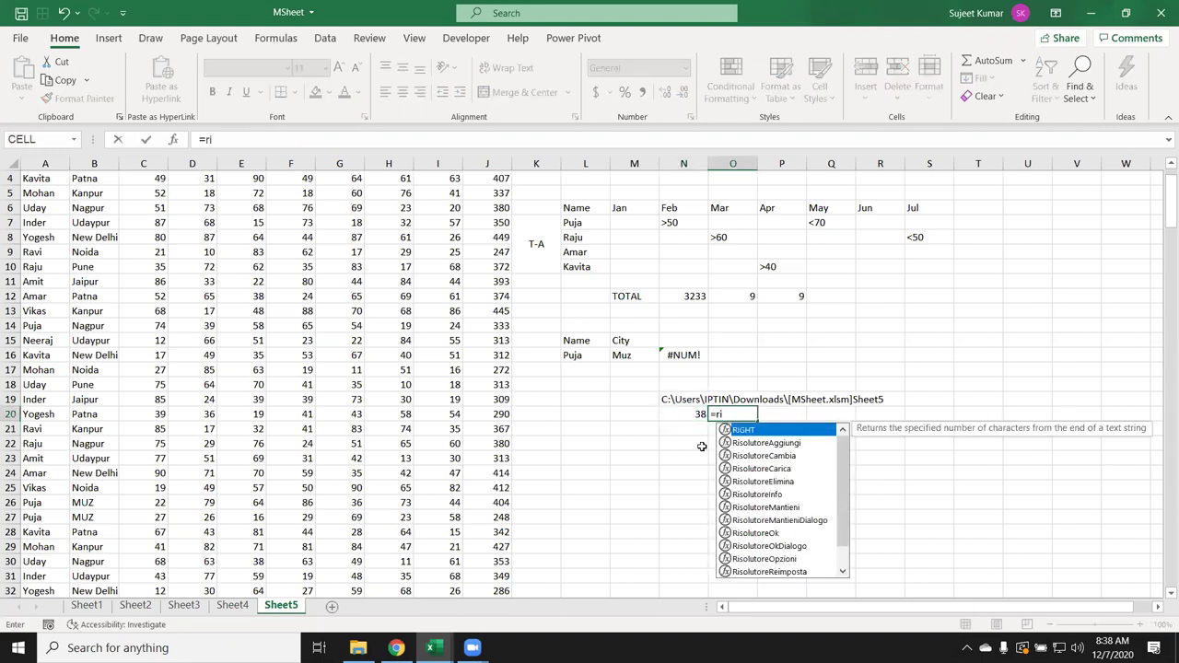
type("(")
key("Left")
key("Up")
type(",")
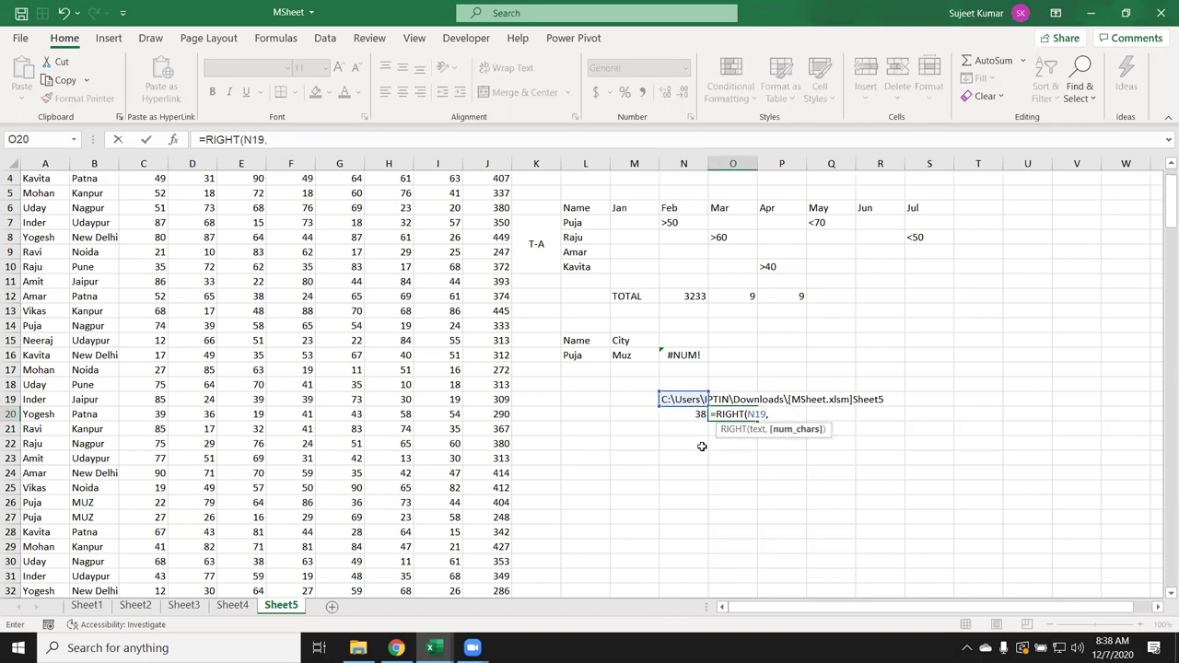
type("le")
key("Tab")
key("Up")
key("Left")
type(")-")
key("Left")
key("Return")
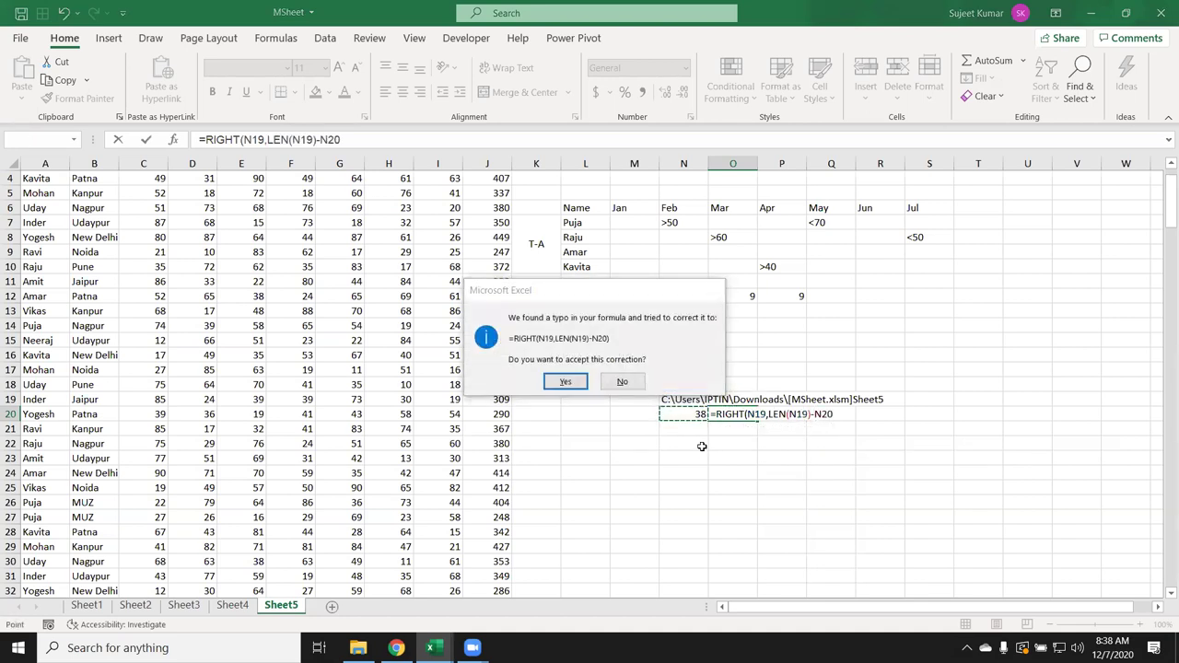
key("Return")
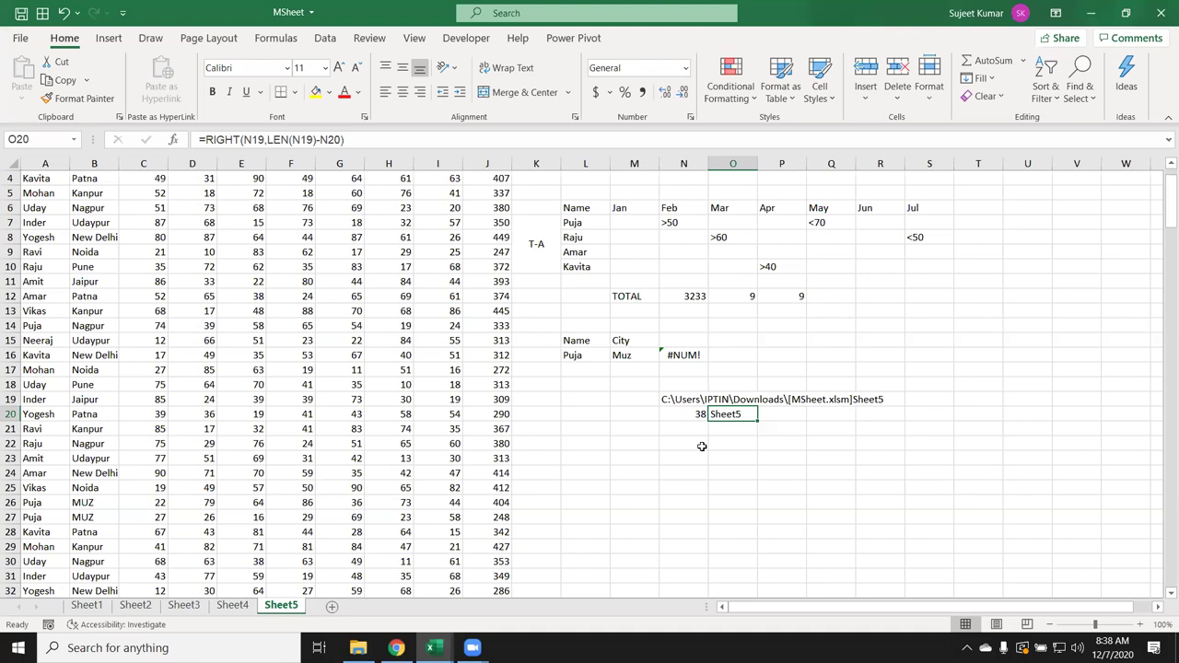
Step: Review the CELL and FIND formulas in N19 and N20
key("Up")
key("Left")
key("Down")
key("Up")
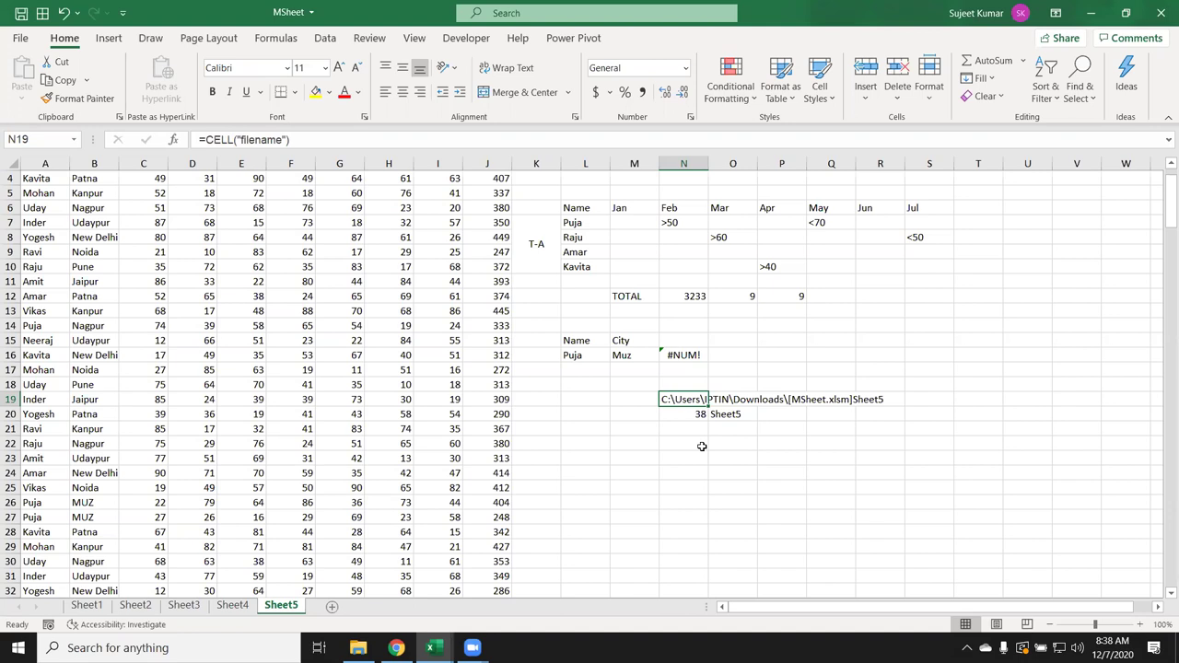
key("Down")
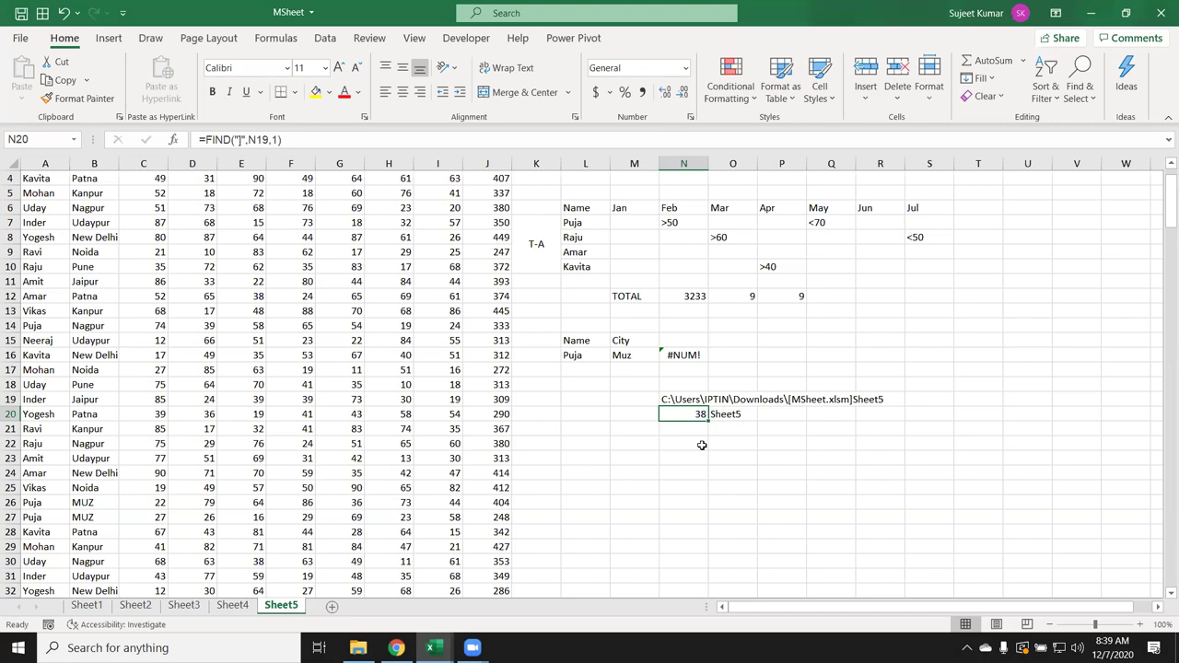
left_click(702, 444)
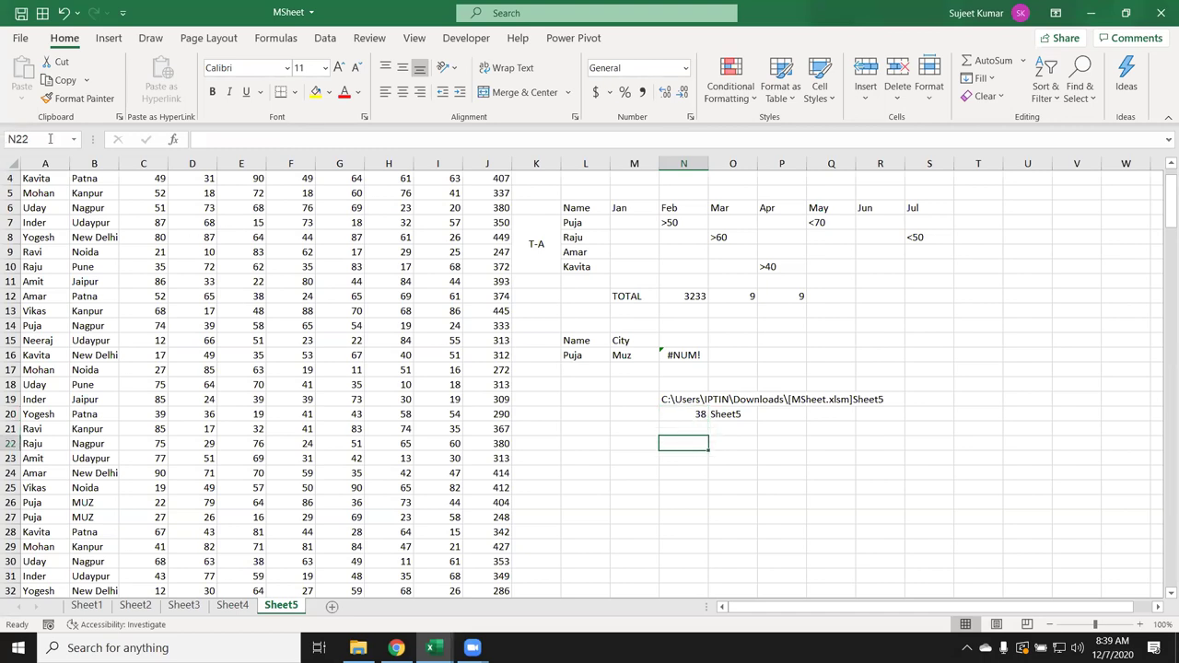
Step: Browse the Information function category in Insert Function and move the dialog off the data
left_click(173, 139)
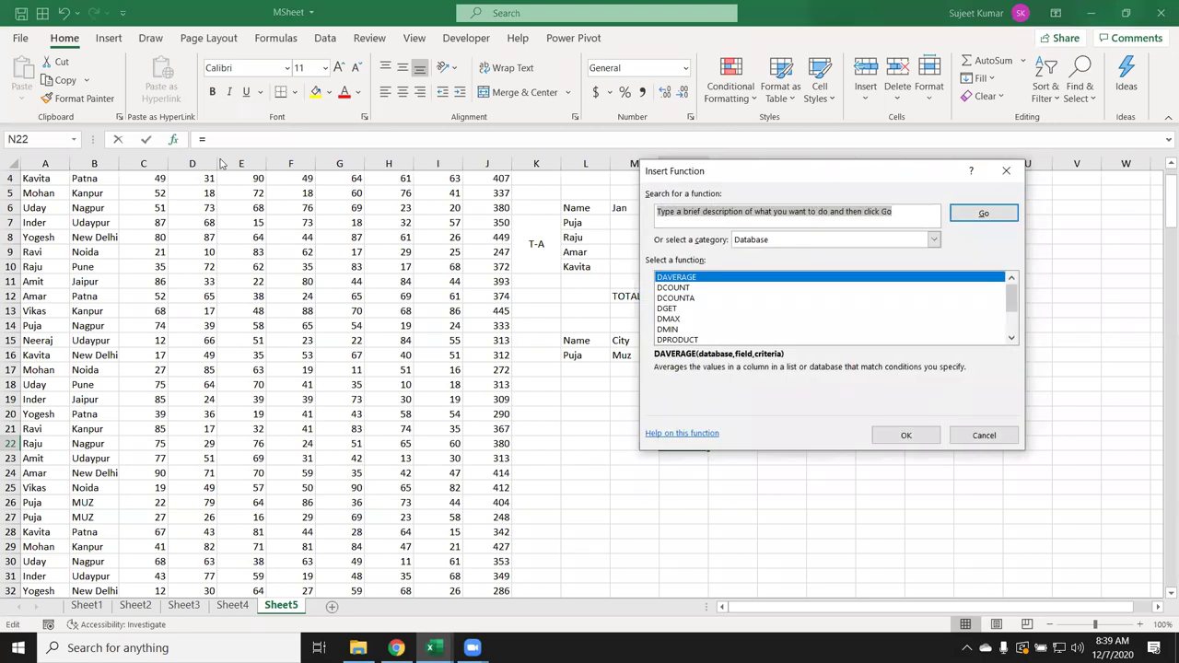
left_click(845, 241)
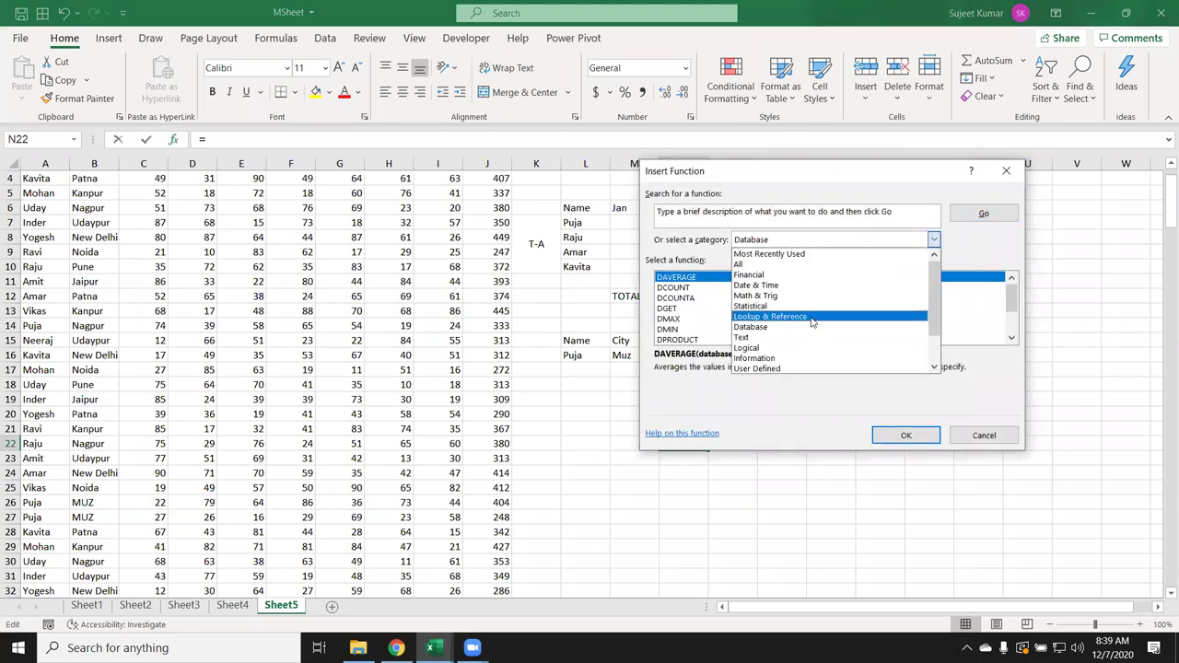
left_click(815, 358)
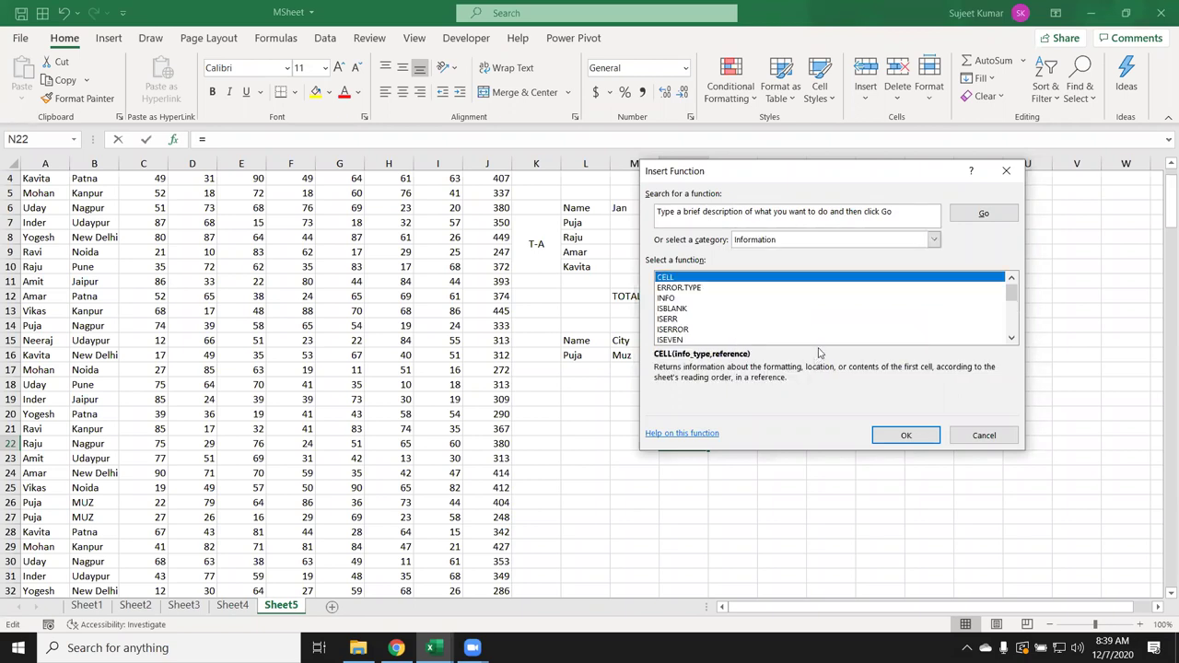
left_click(670, 288)
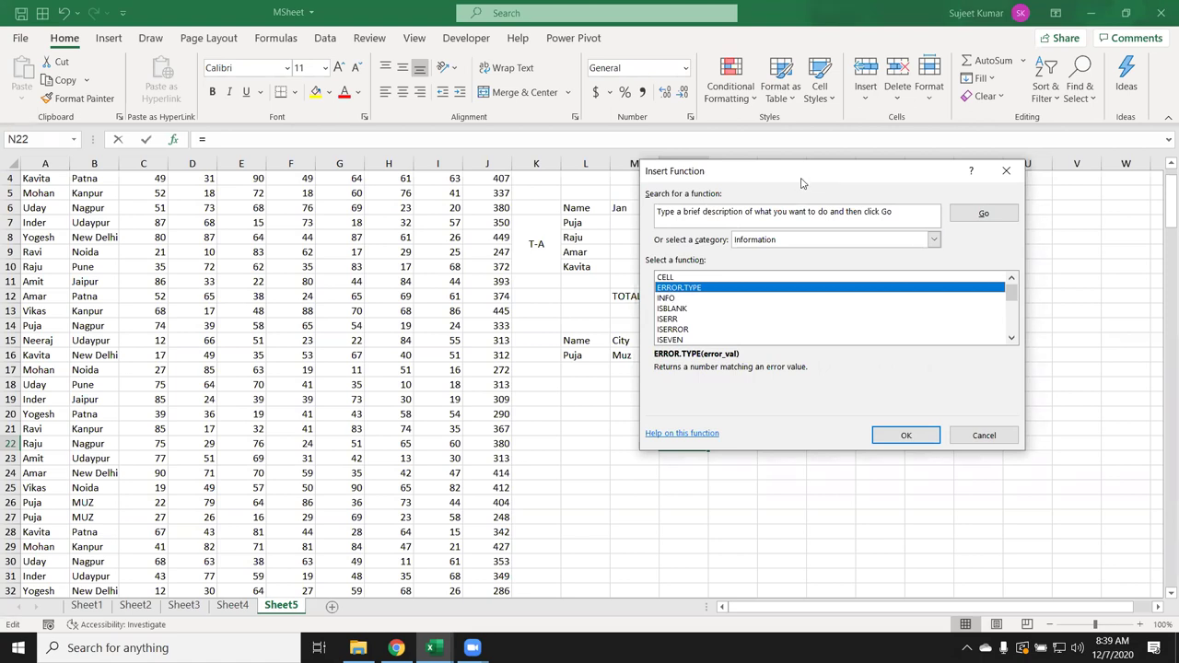
left_click_drag(802, 184, 898, 179)
Step: Read the descriptions of INFO, ISBLANK, ISERR, ISERROR, ISEVEN, ISFORMULA and ISLOGICAL
left_click(789, 295)
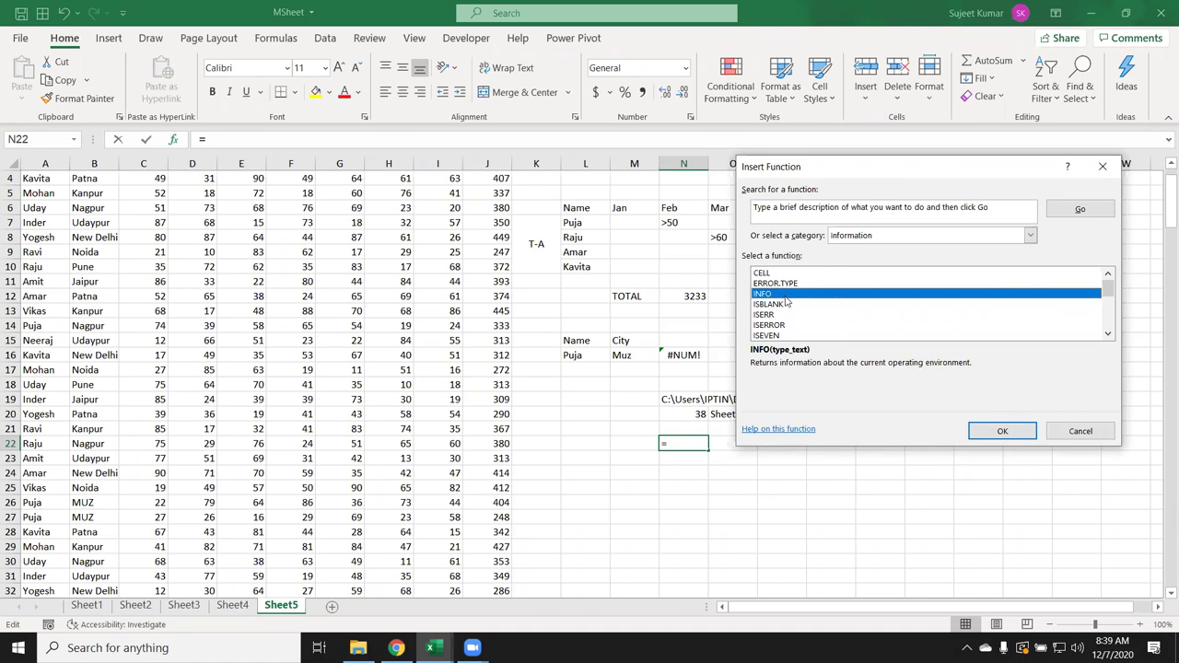
left_click(788, 304)
scroll(788, 314, "down", 1)
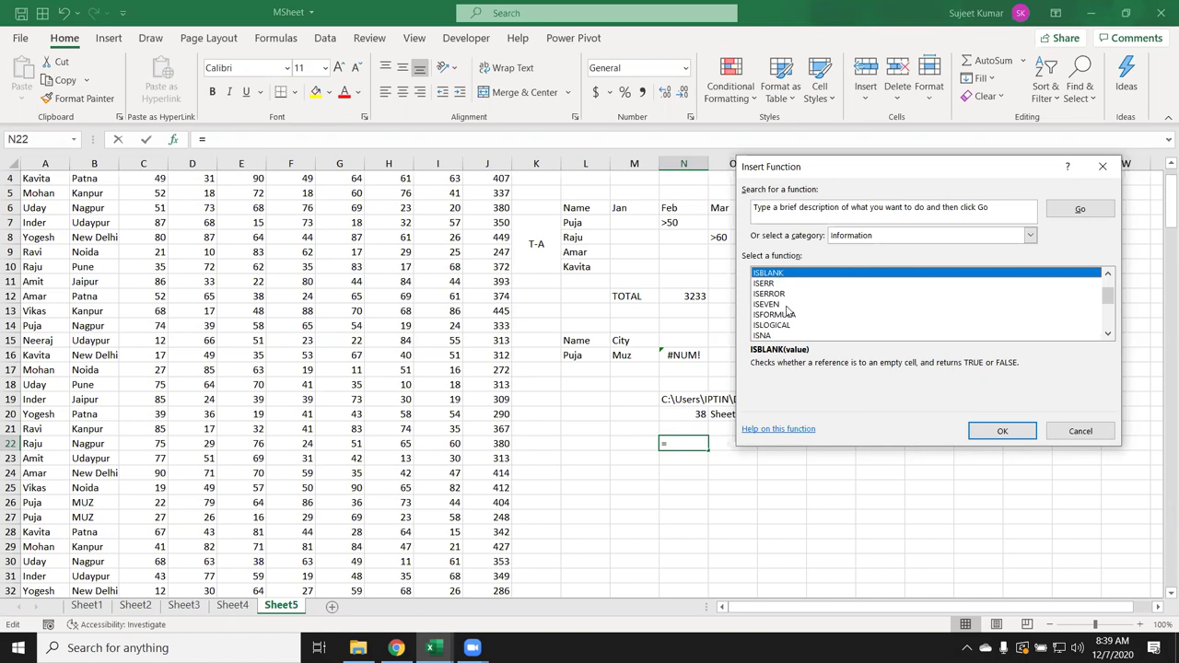
left_click(779, 286)
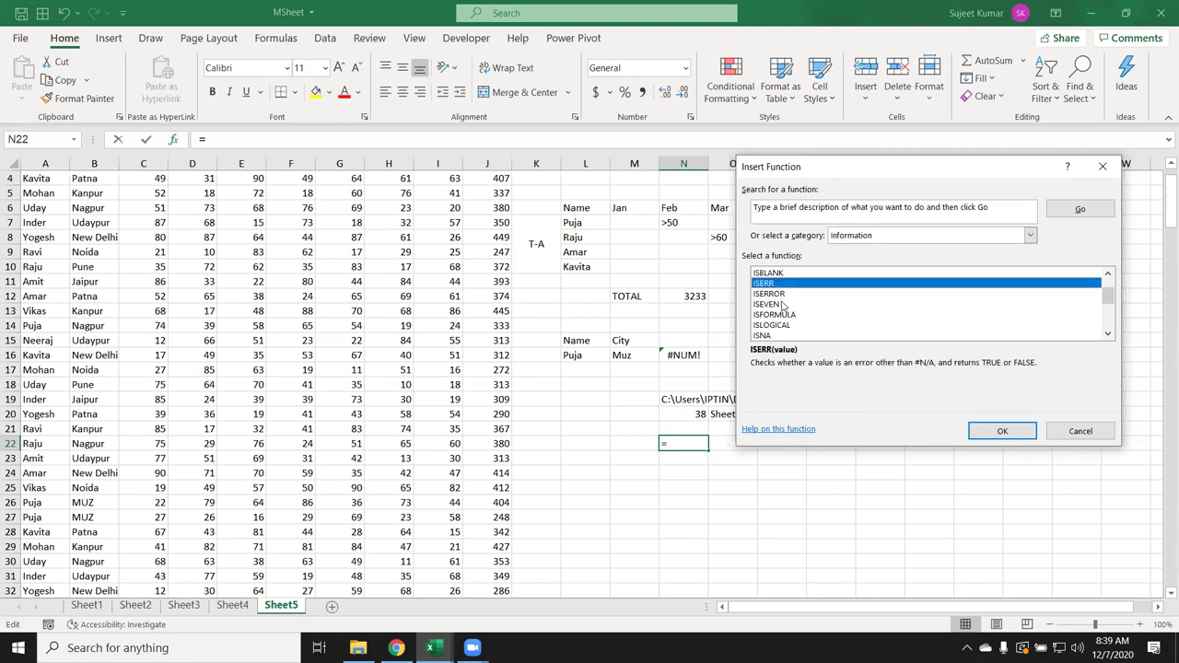
left_click(801, 295)
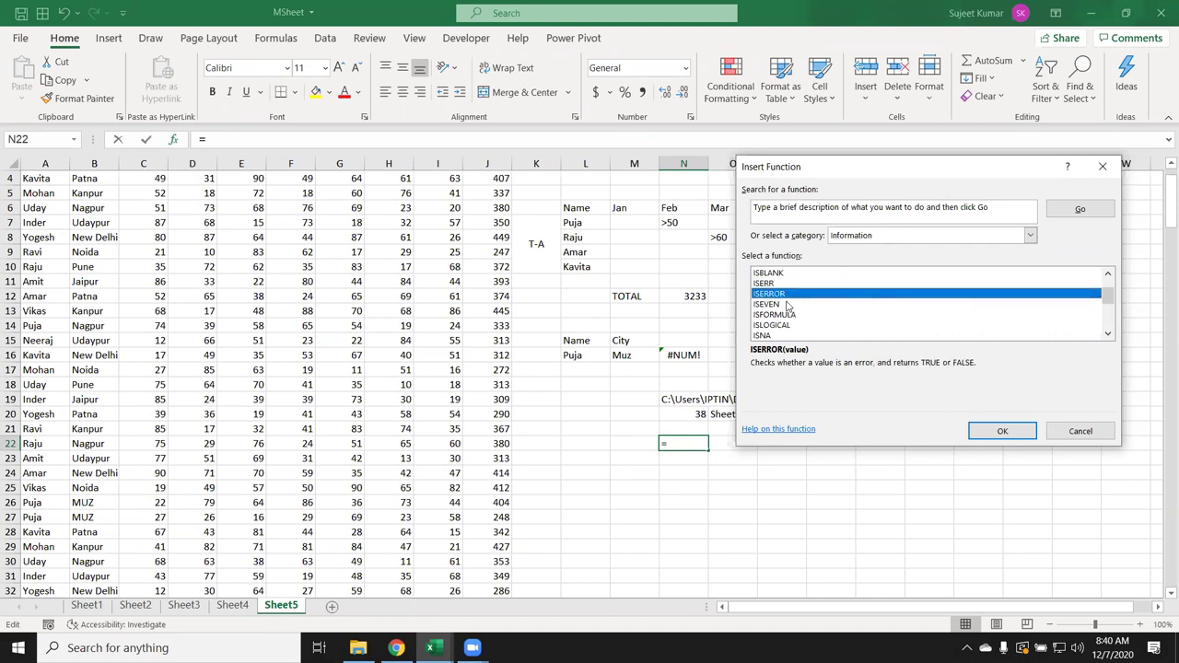
left_click(788, 305)
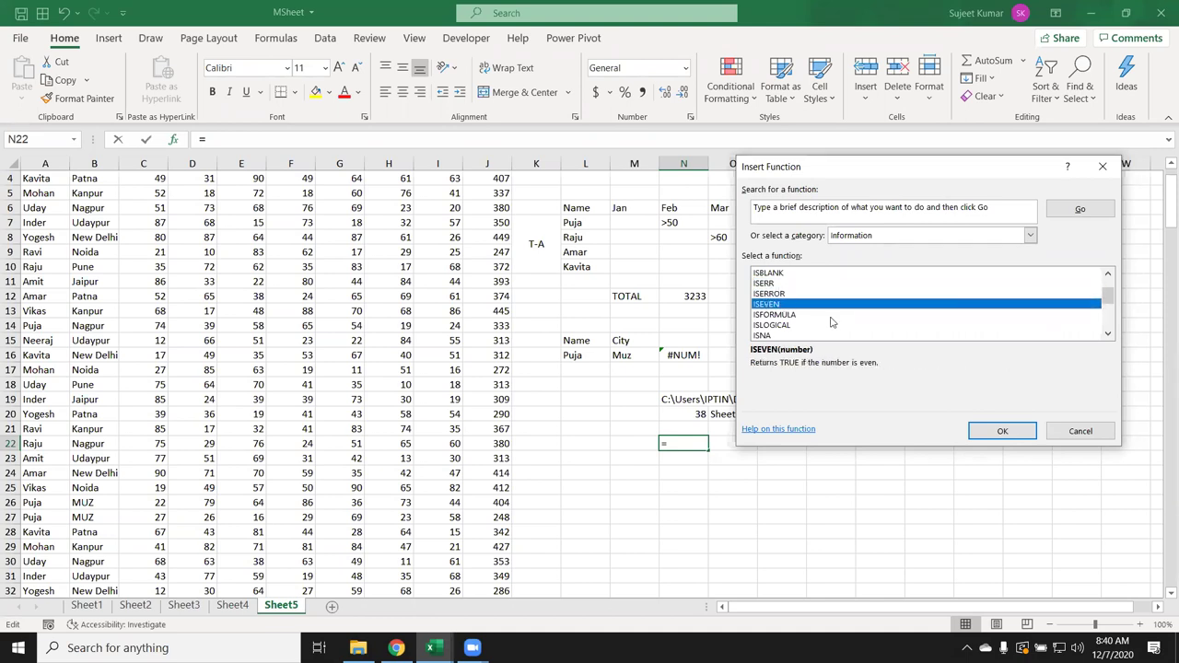
left_click(819, 316)
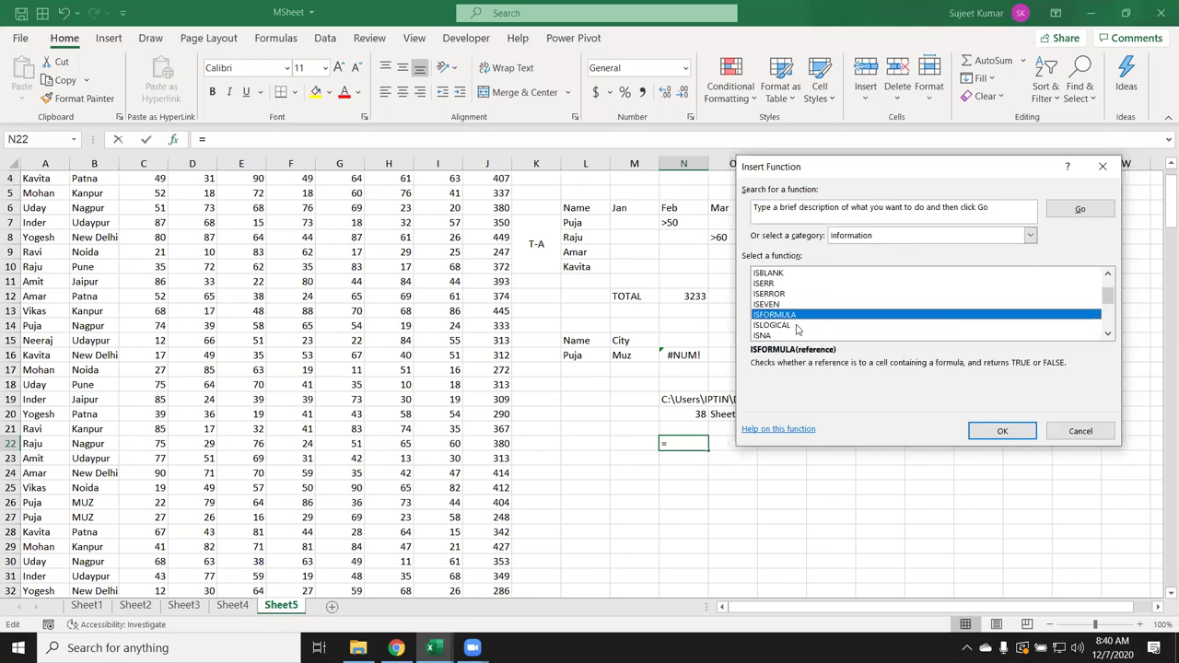
left_click(798, 326)
scroll(795, 327, "down", 1)
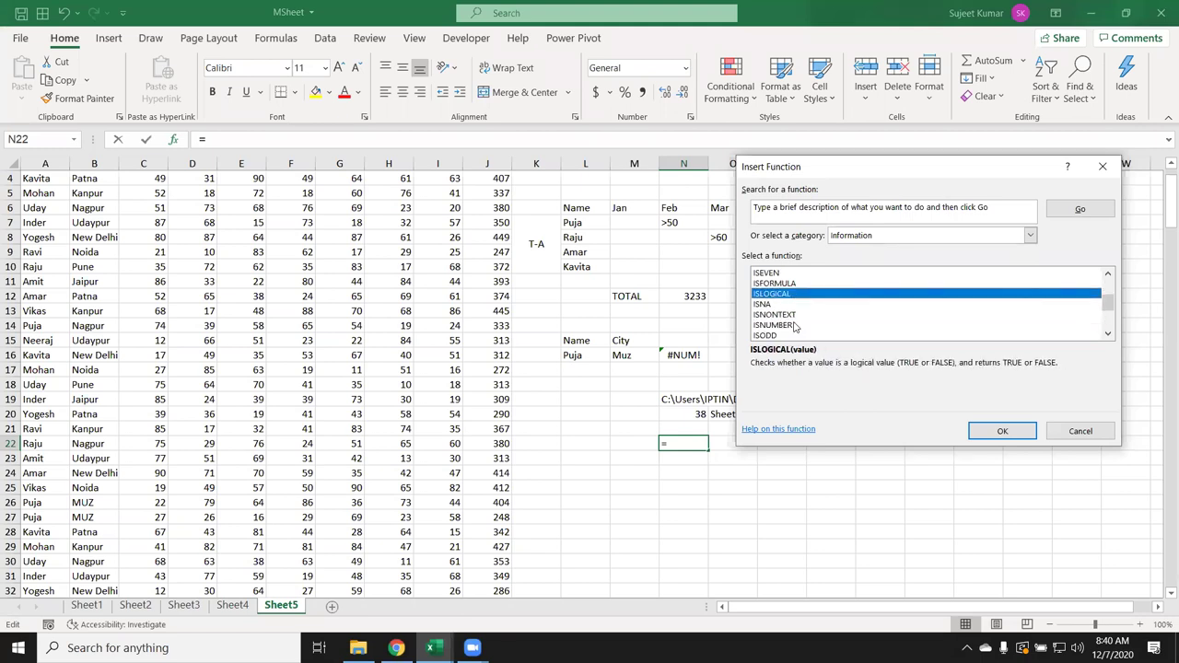
Step: Read the descriptions of ISNA, ISNONTEXT, ISNUMBER, ISODD, ISREF and ISTEXT
left_click(775, 305)
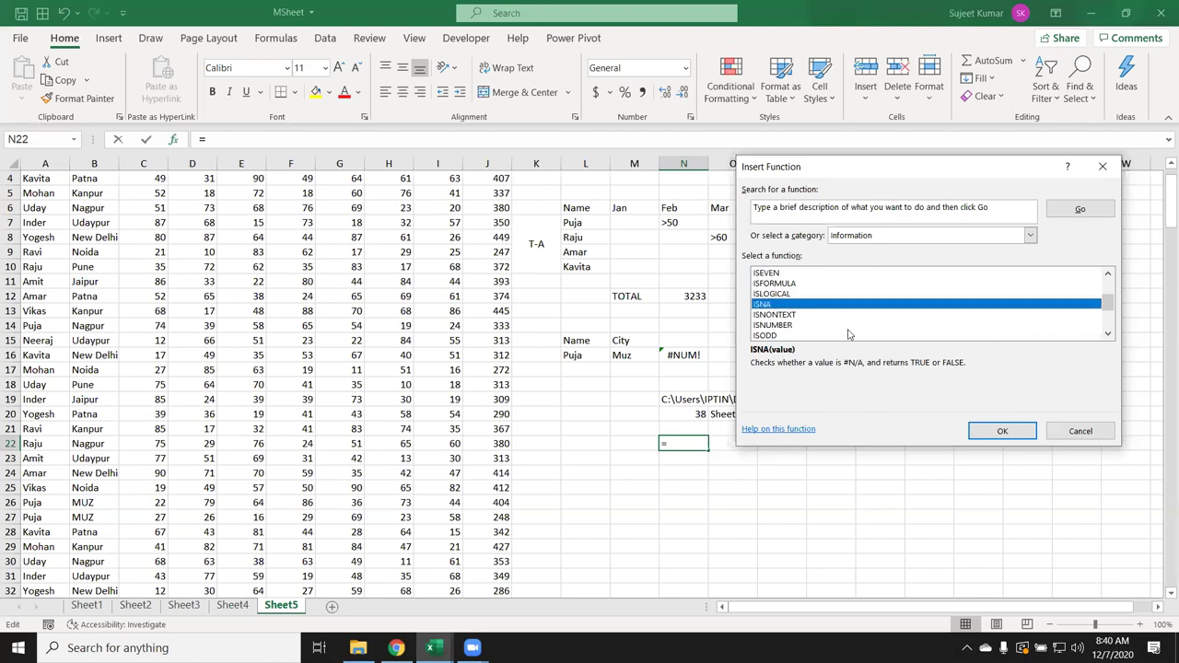
left_click(817, 315)
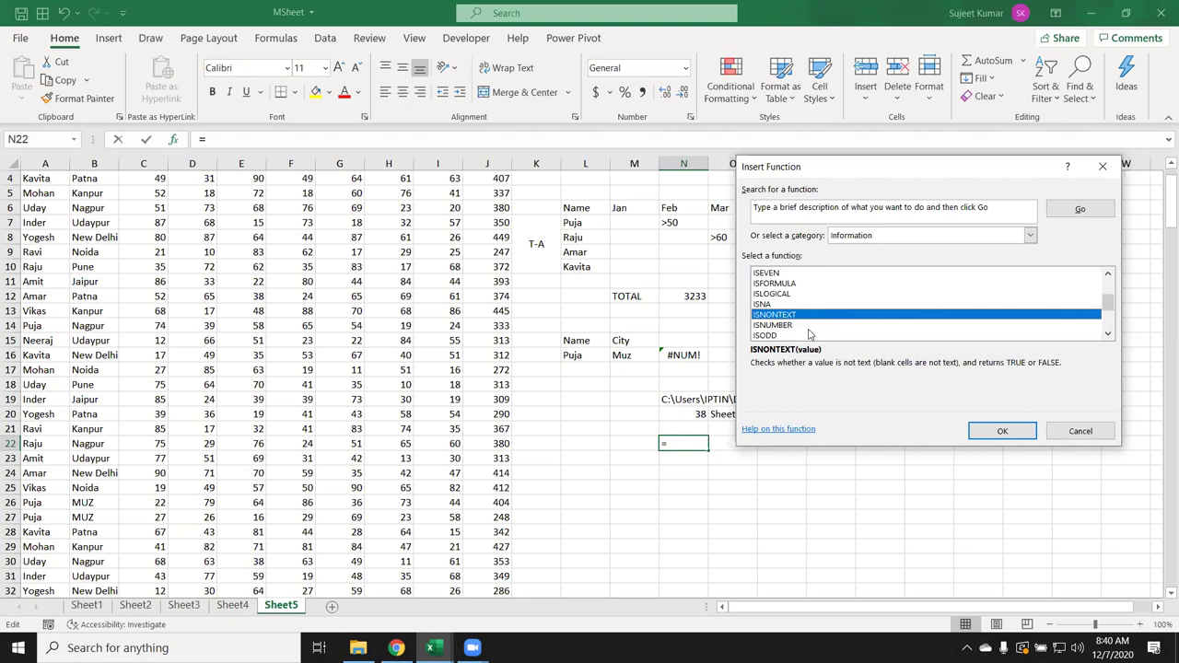
left_click(809, 328)
scroll(836, 339, "down", 1)
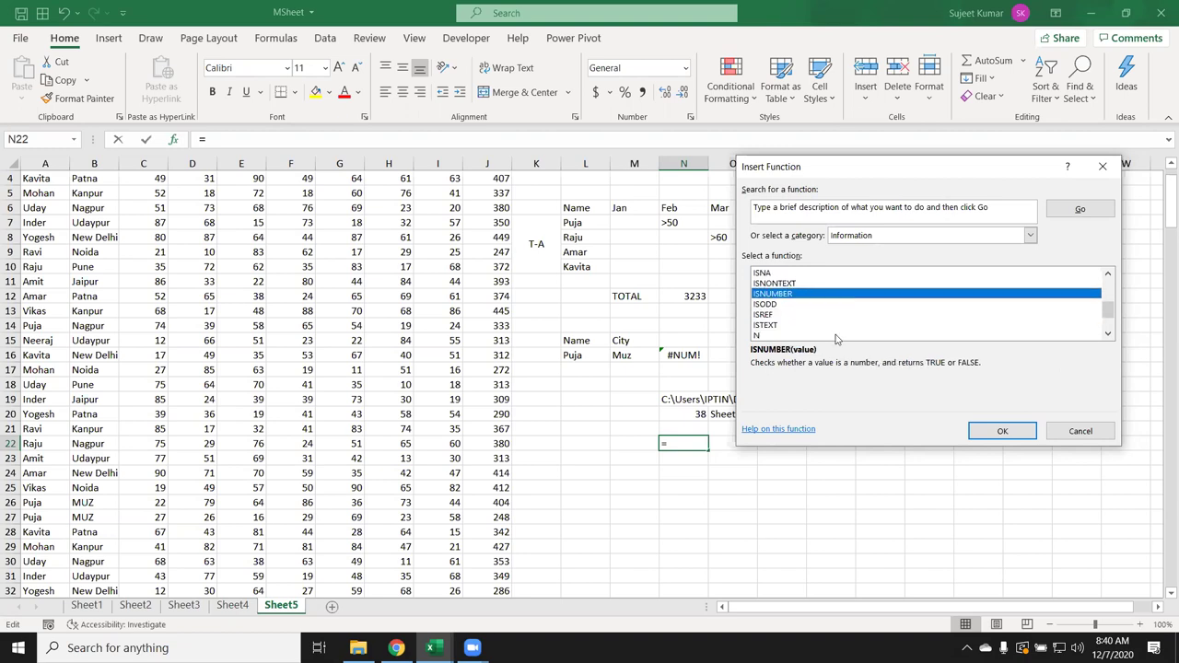
left_click(785, 283)
left_click(784, 295)
left_click(786, 305)
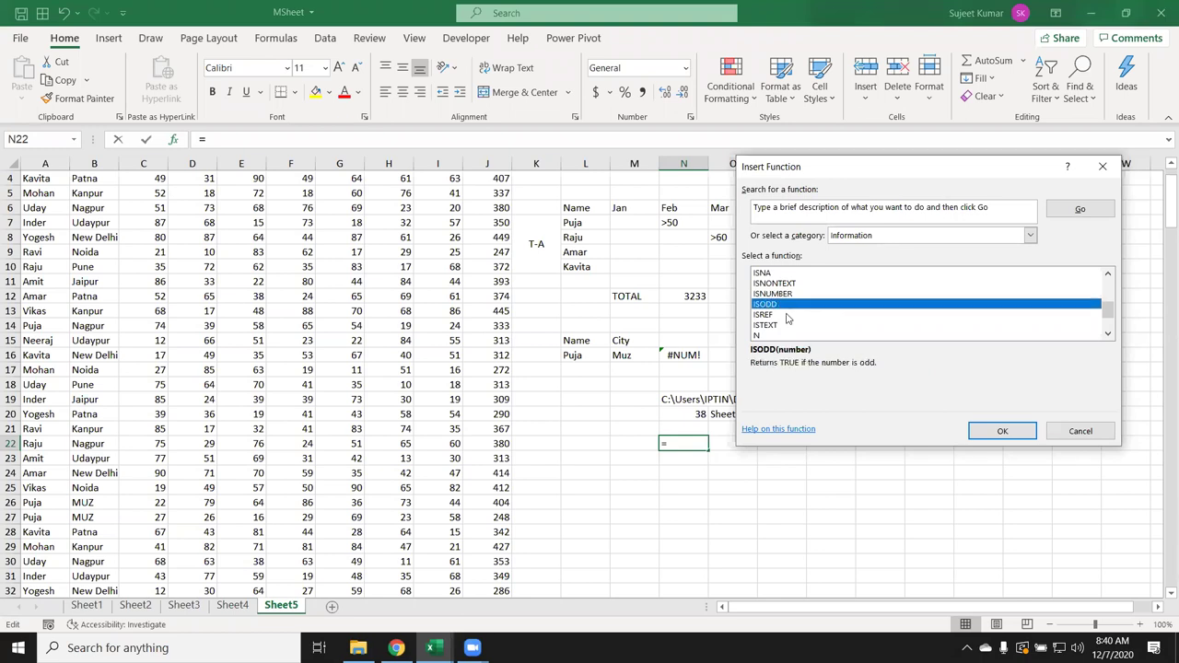
left_click(786, 316)
left_click(788, 324)
scroll(788, 324, "down", 2)
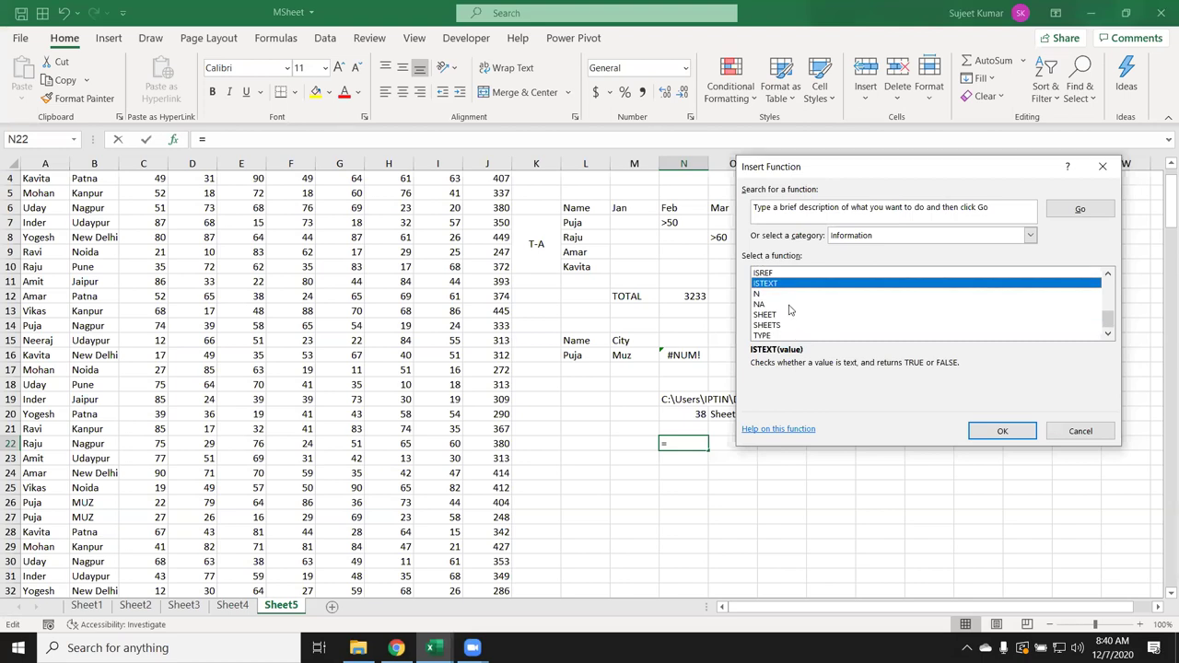
Step: Read the descriptions of N, NA, SHEET, SHEETS and TYPE, ending on TYPE(value)
left_click(773, 295)
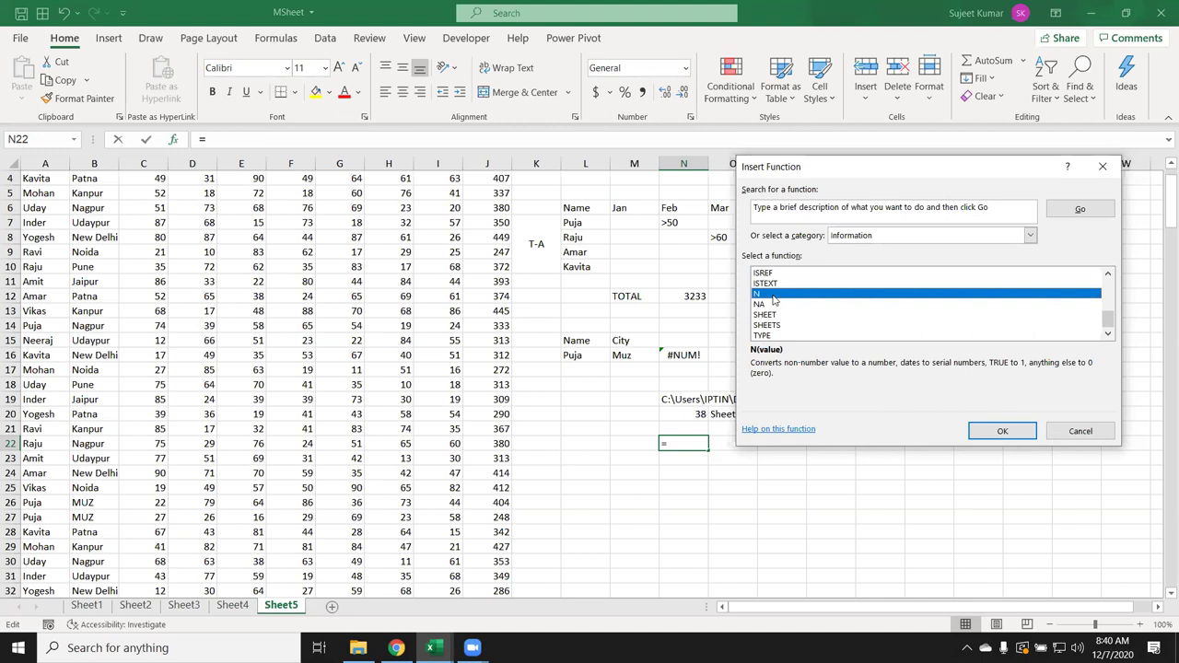
left_click(774, 304)
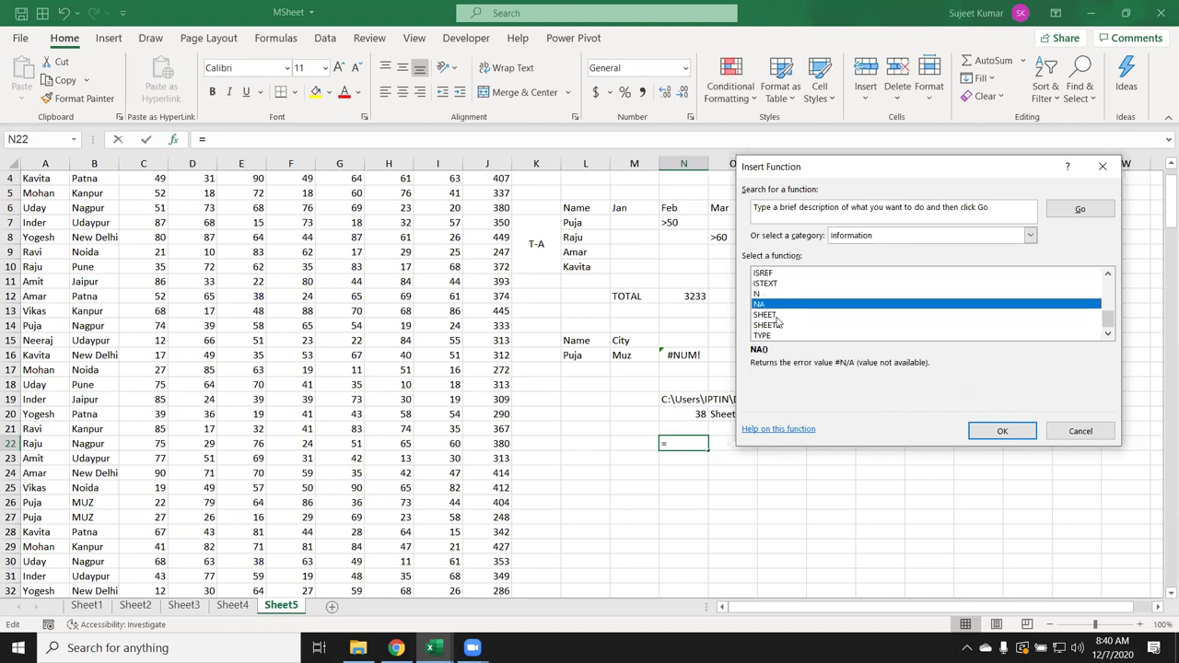
left_click(778, 316)
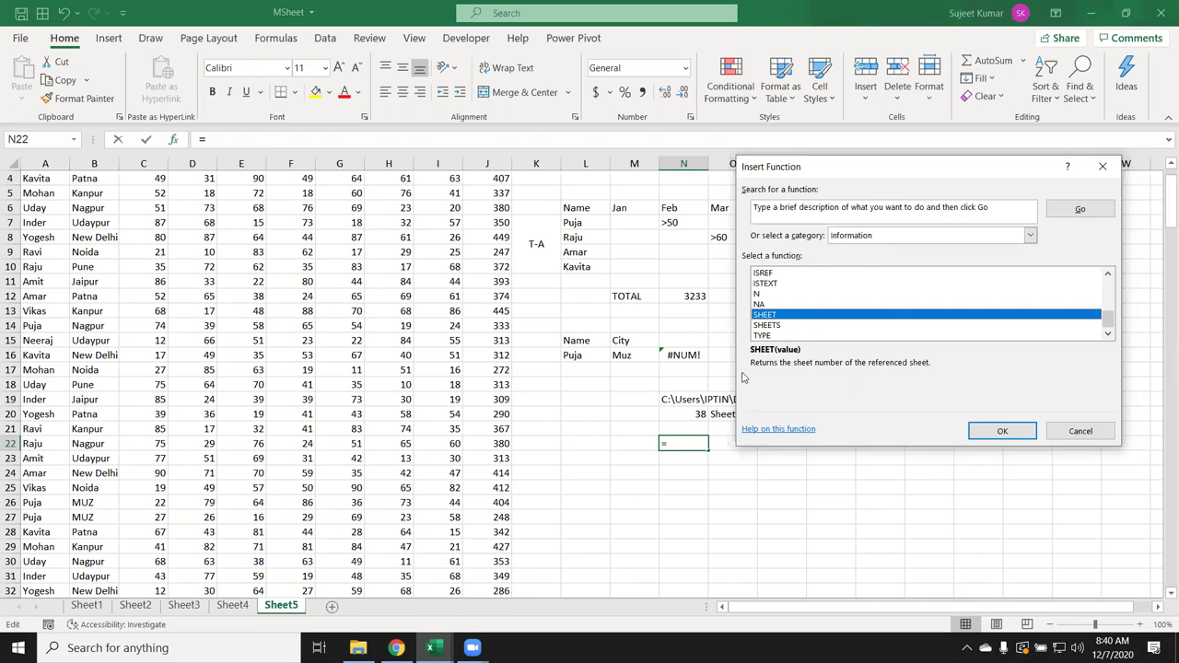
left_click(789, 326)
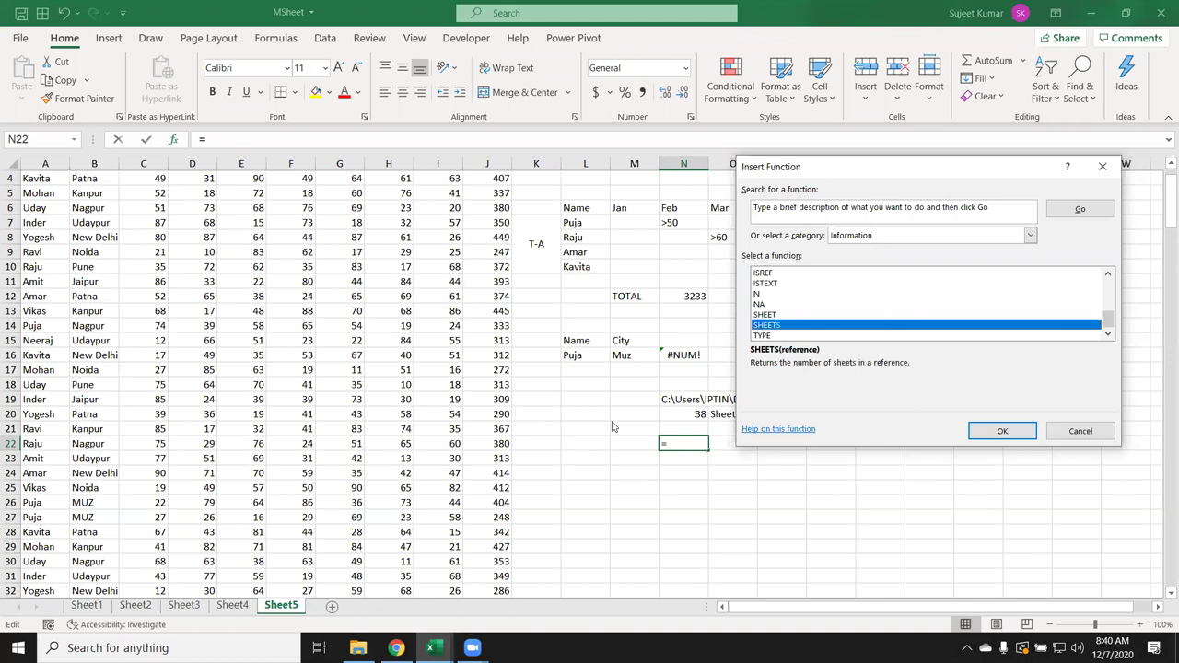
left_click(761, 337)
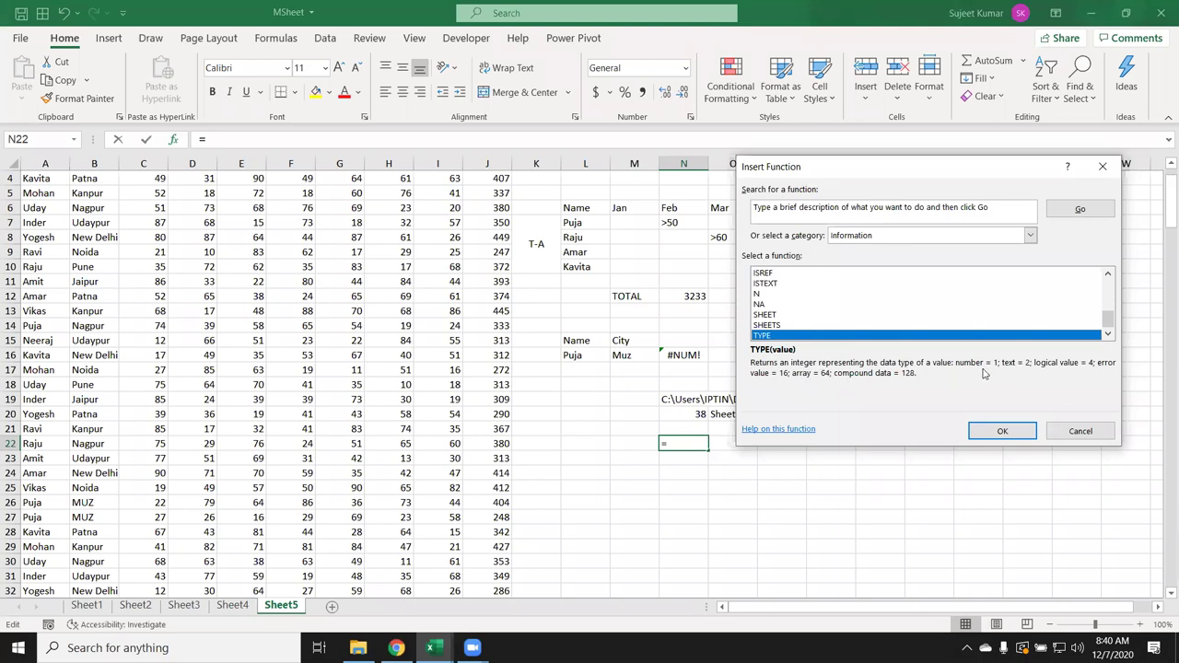
scroll(962, 345, "up", 5)
scroll(959, 336, "down", 2)
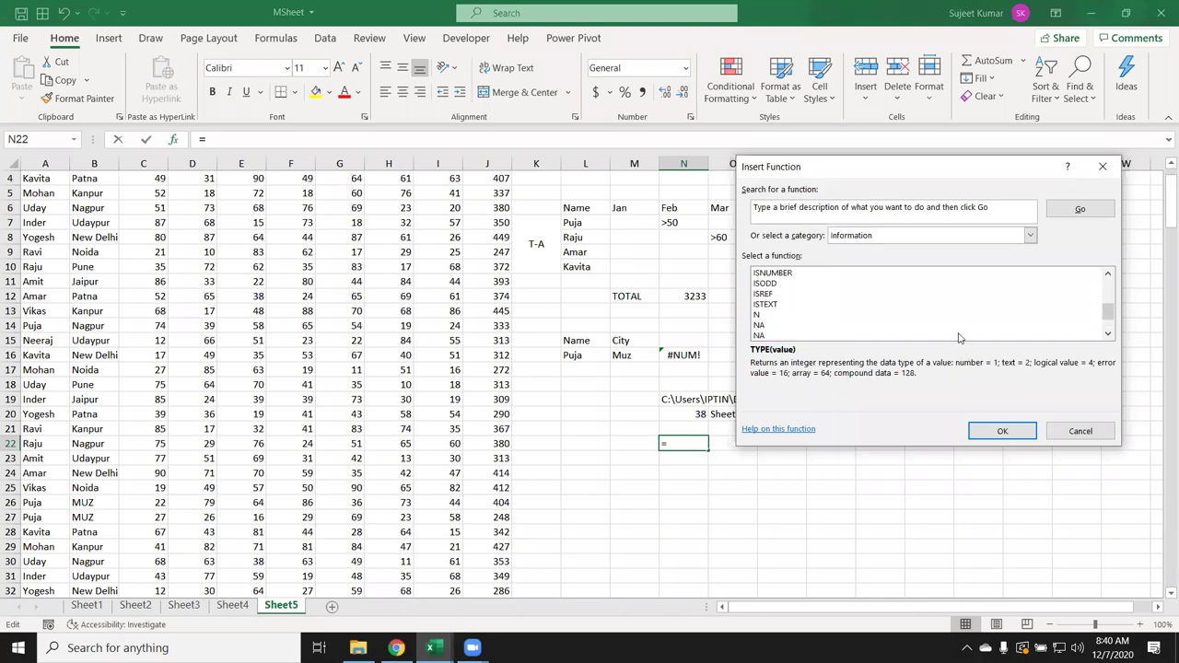
scroll(954, 339, "down", 3)
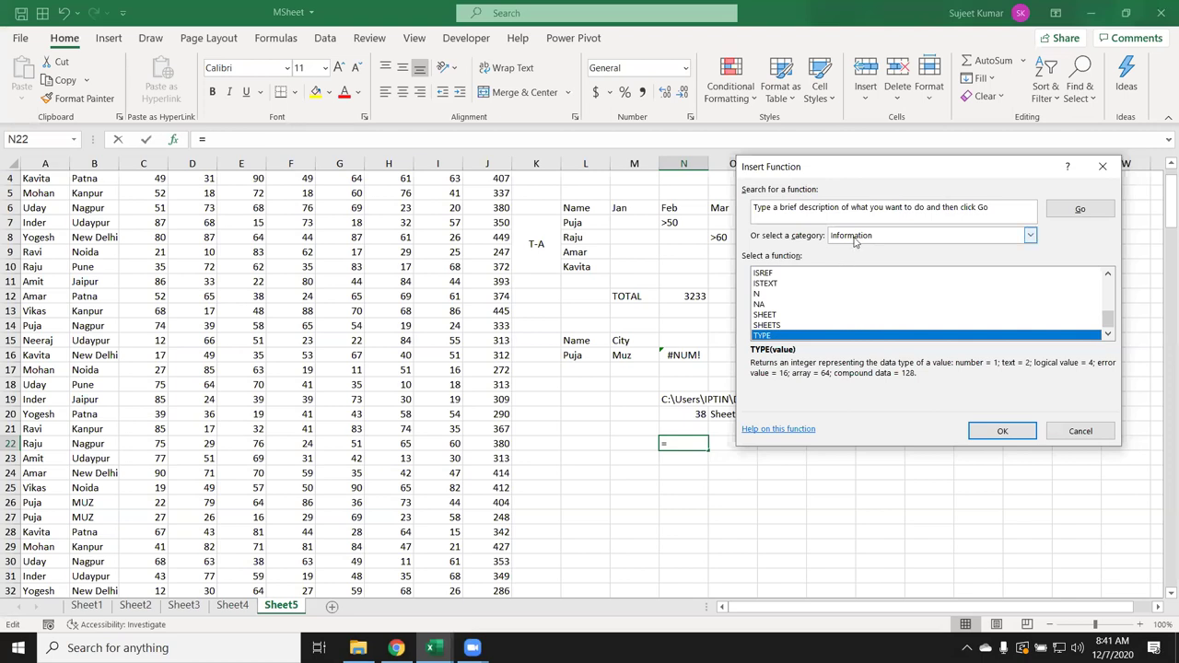
Step: Glance at the Database category, return to Information, then cancel Insert Function without inserting anything
left_click(856, 237)
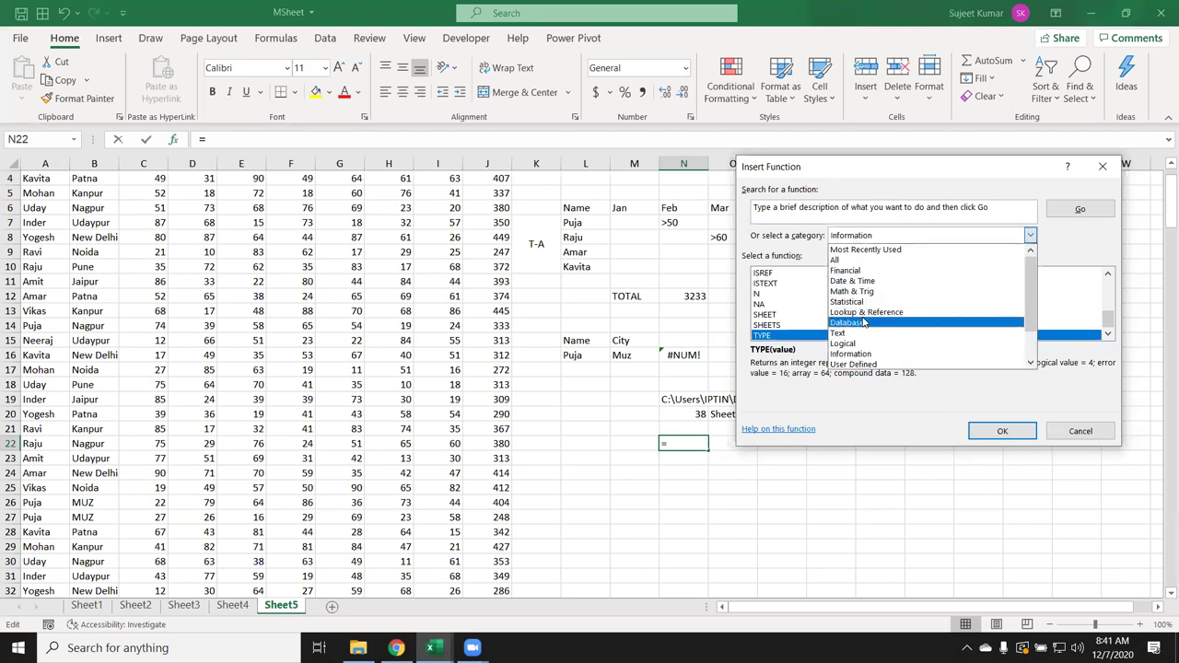
left_click(857, 322)
left_click(851, 238)
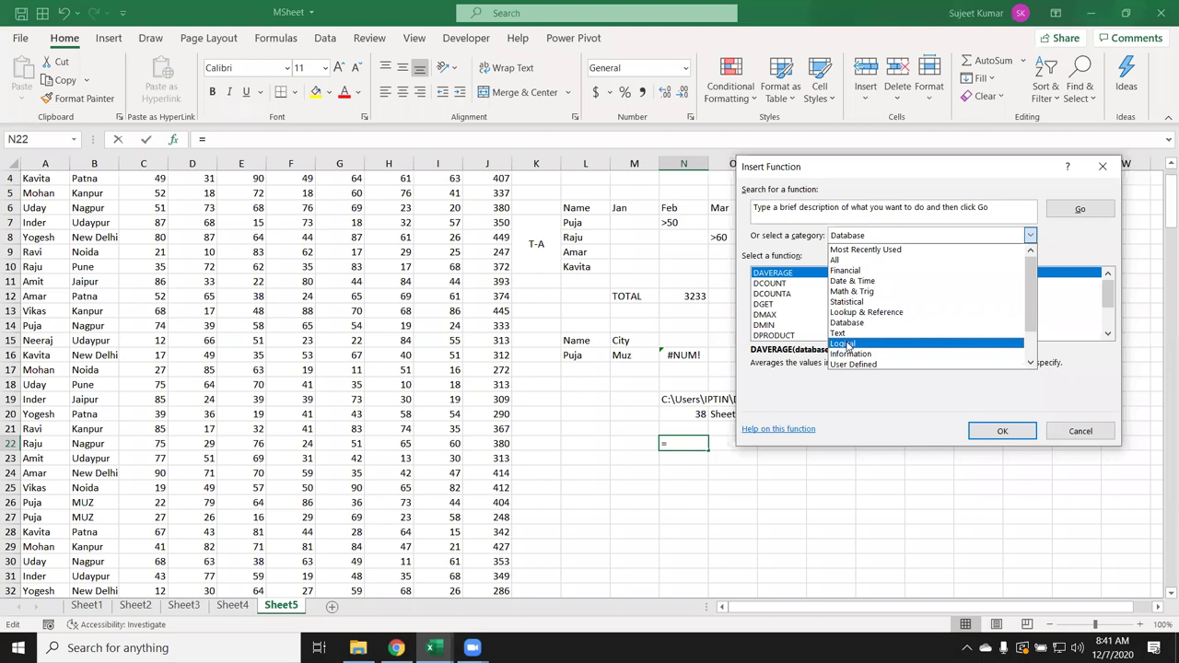
left_click(867, 356)
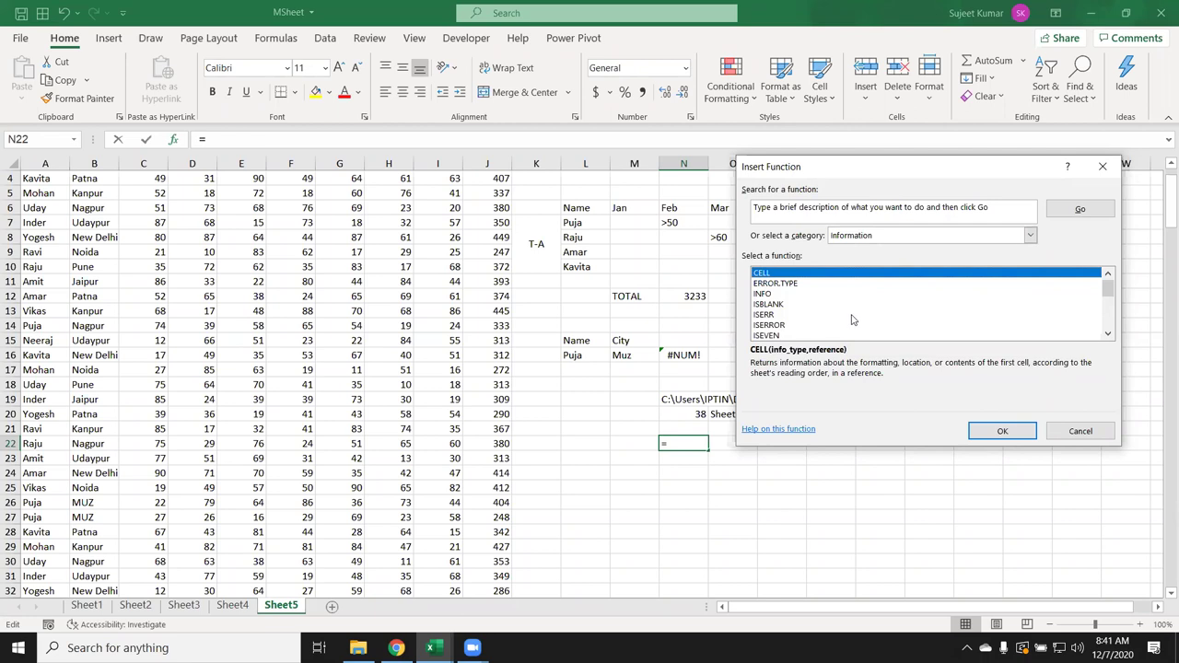
left_click(1066, 427)
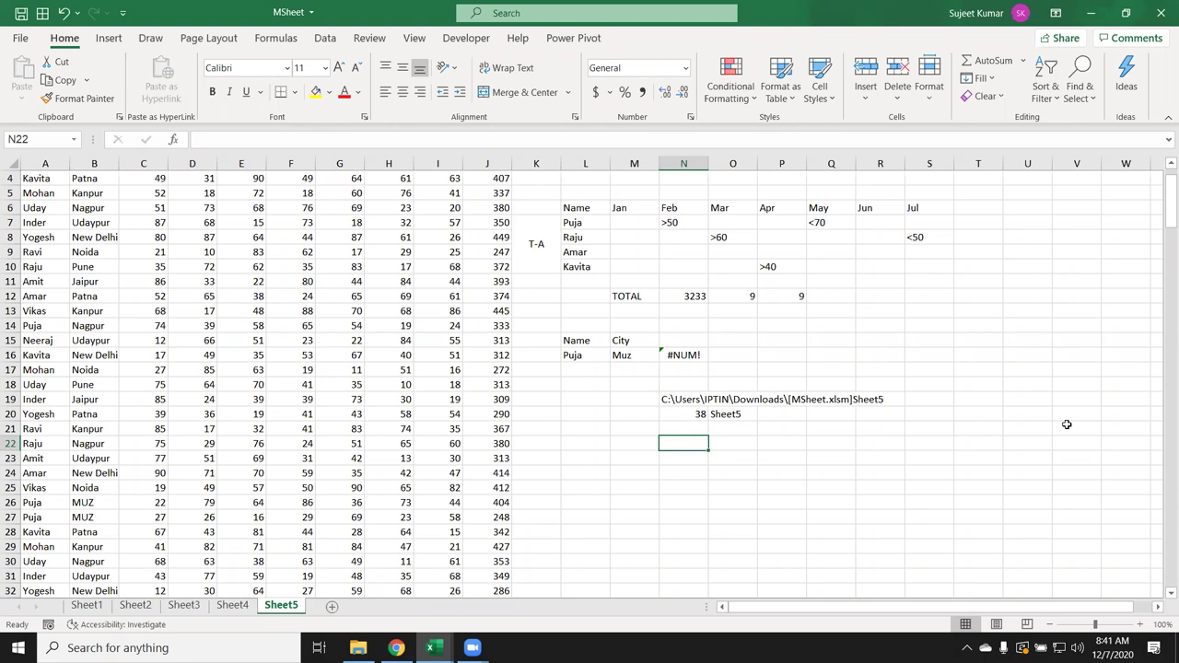
Step: Minimise Excel with Windows+D to show the desktop
key("super+d")
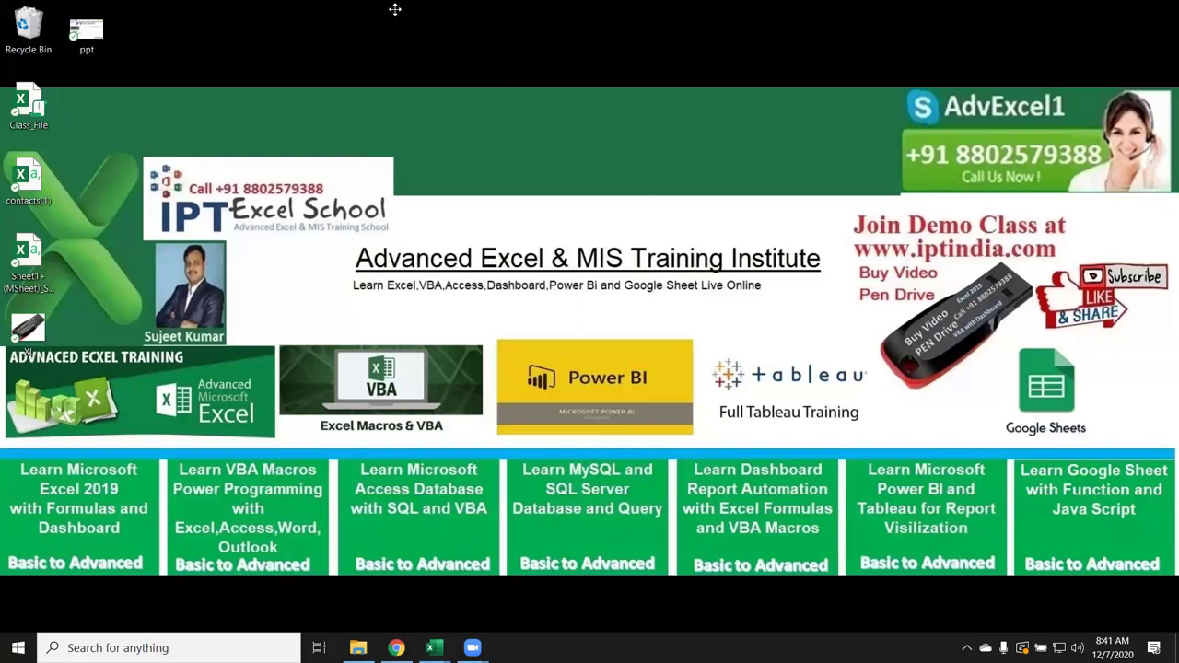